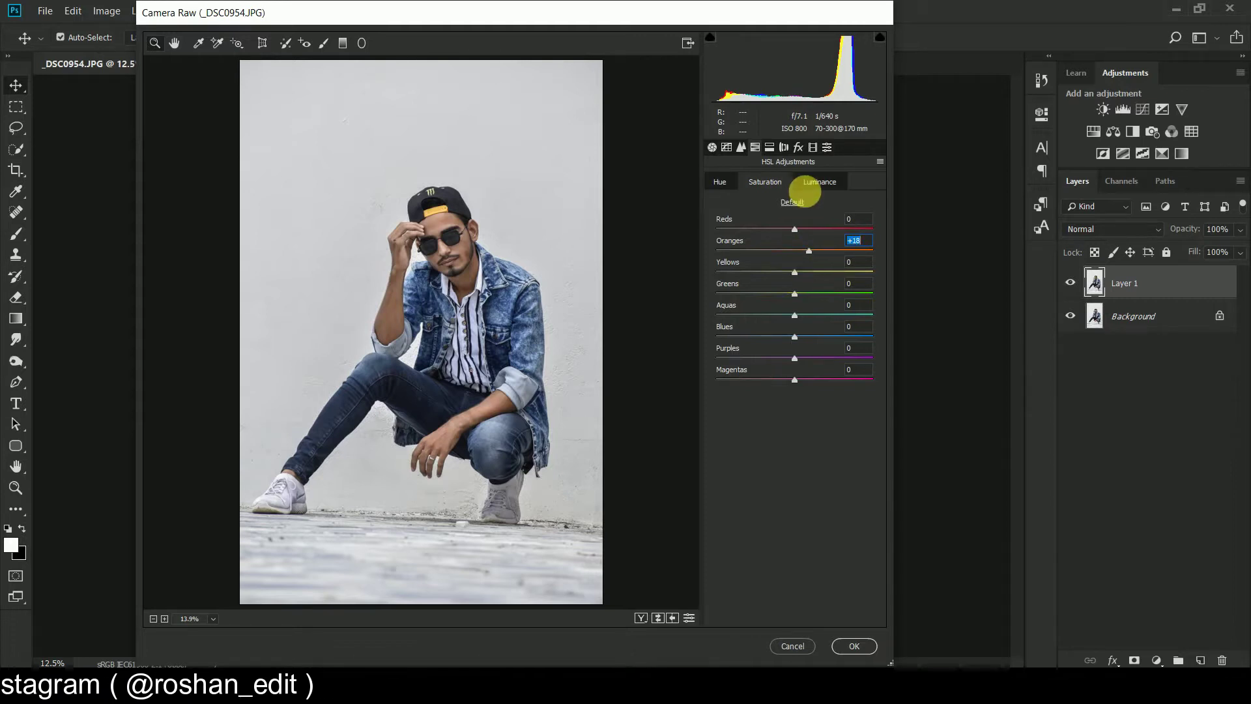
Step: Set Oranges luminance to +6 and saturation to +41 for Aquas and +45 for Blues, and apply the Camera Raw adjustments
{"action": "left_click", "coordinate": [811, 182]}
{"action": "left_click_drag", "start_coordinate": [799, 254], "coordinate": [801, 250]}
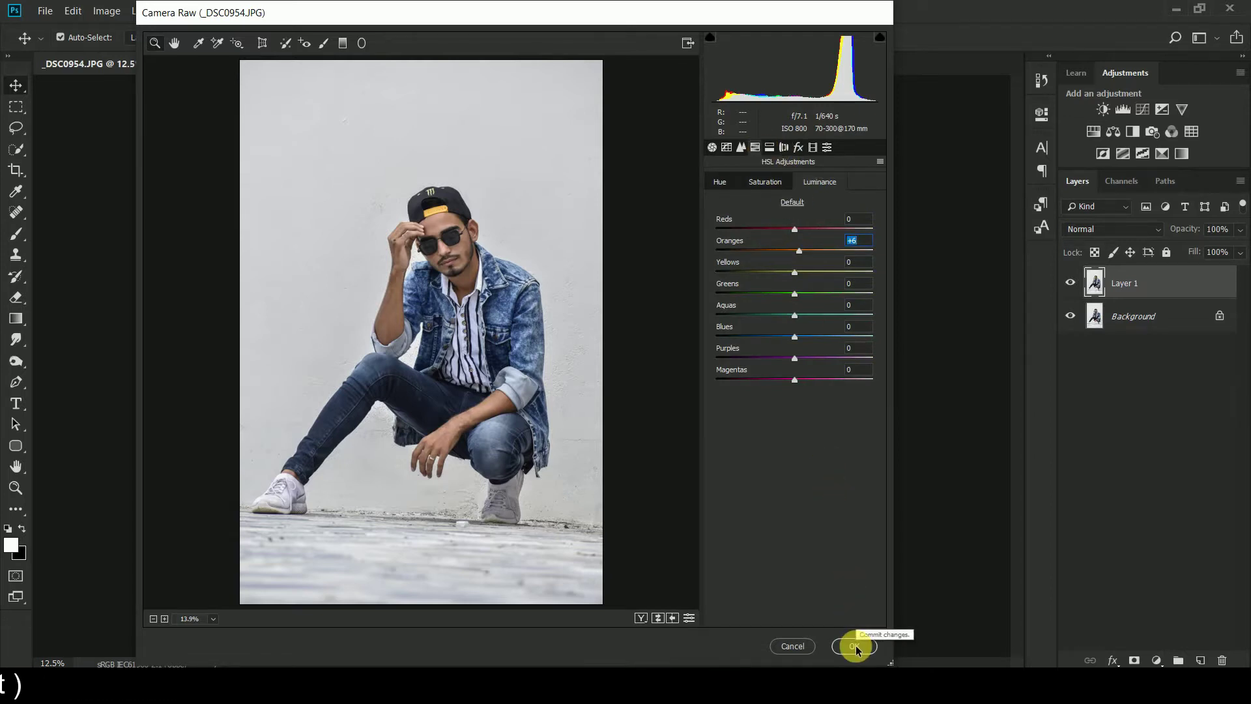
{"action": "left_click", "coordinate": [767, 186]}
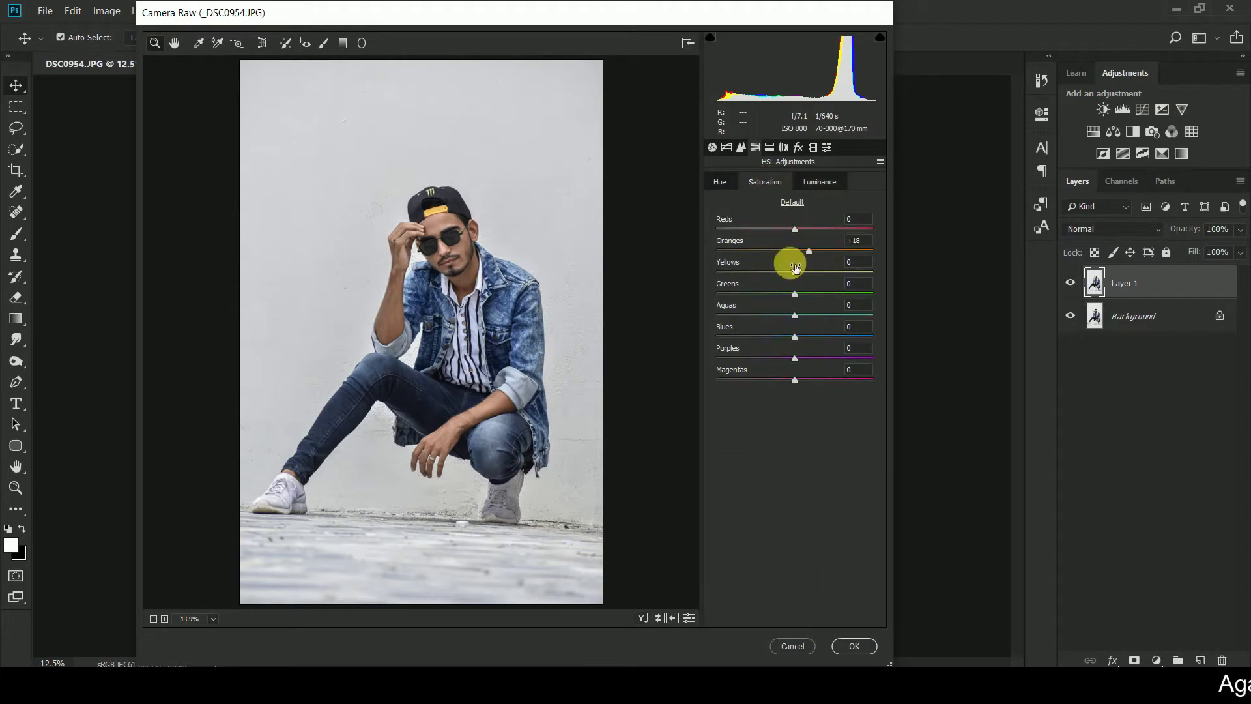
{"action": "left_click_drag", "start_coordinate": [885, 317], "coordinate": [831, 339]}
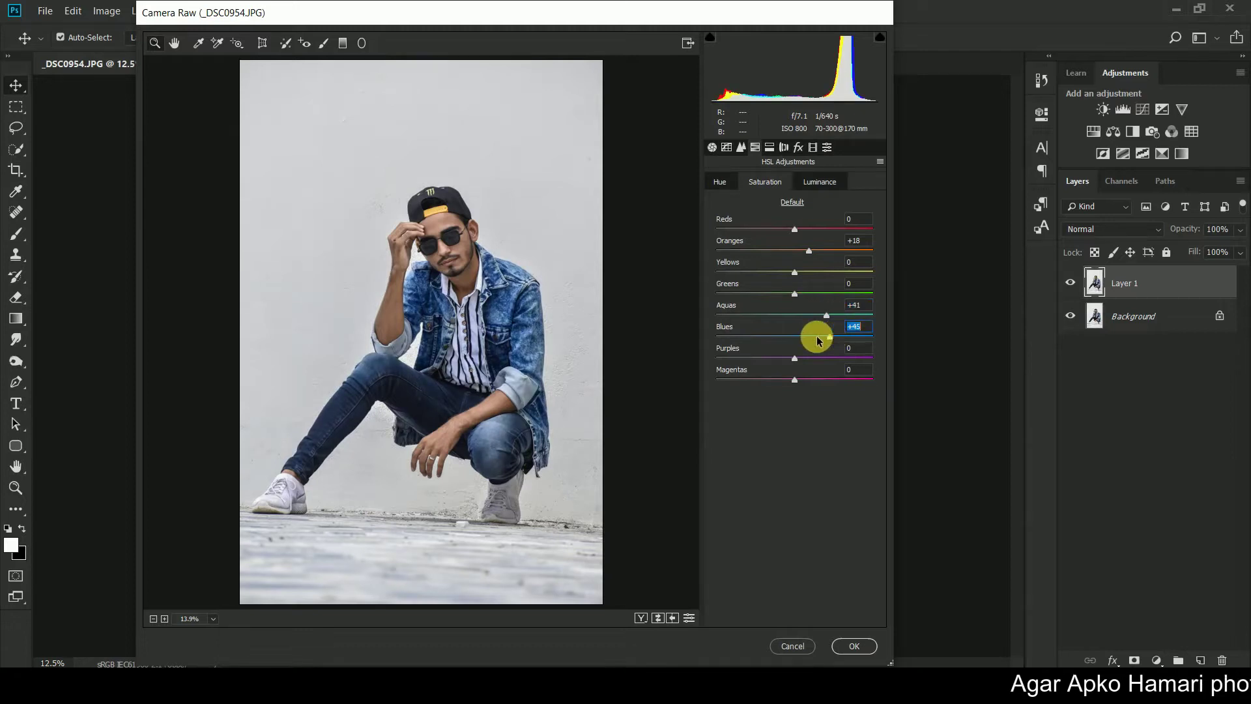
{"action": "left_click", "coordinate": [855, 646]}
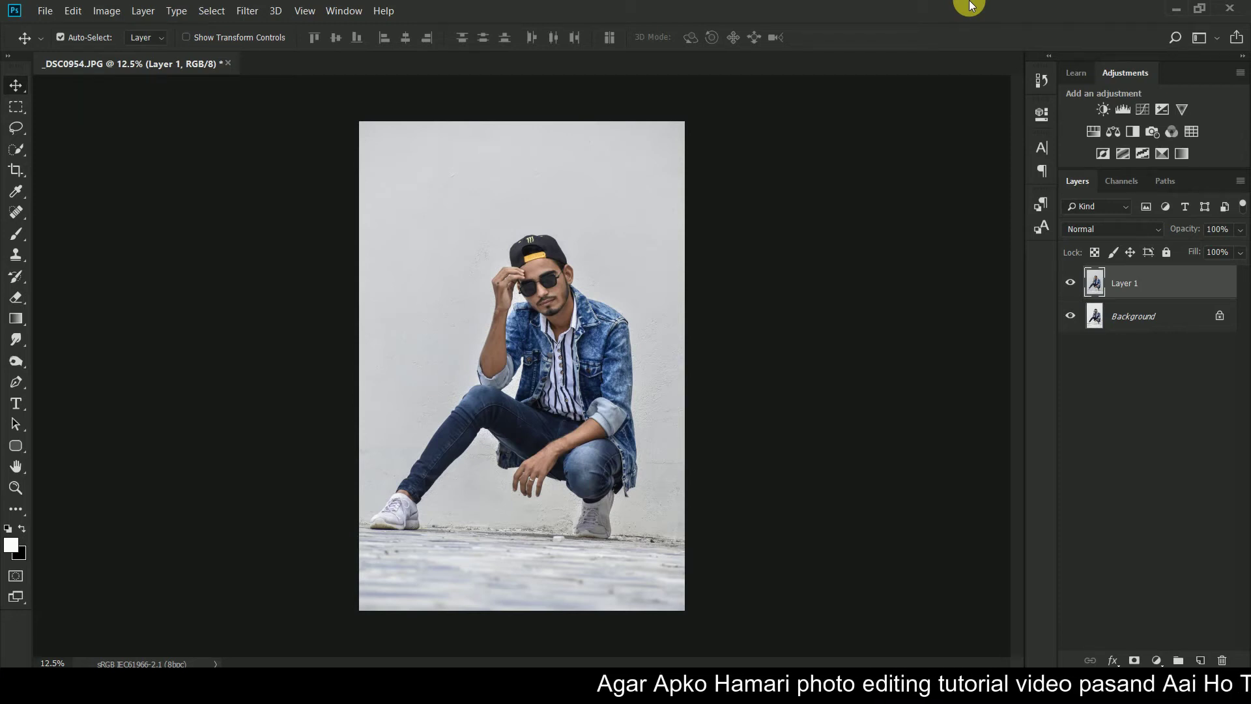
Step: Hide and show Layer 1 to compare the photo before and after the Camera Raw adjustments
{"action": "left_click", "coordinate": [1071, 283]}
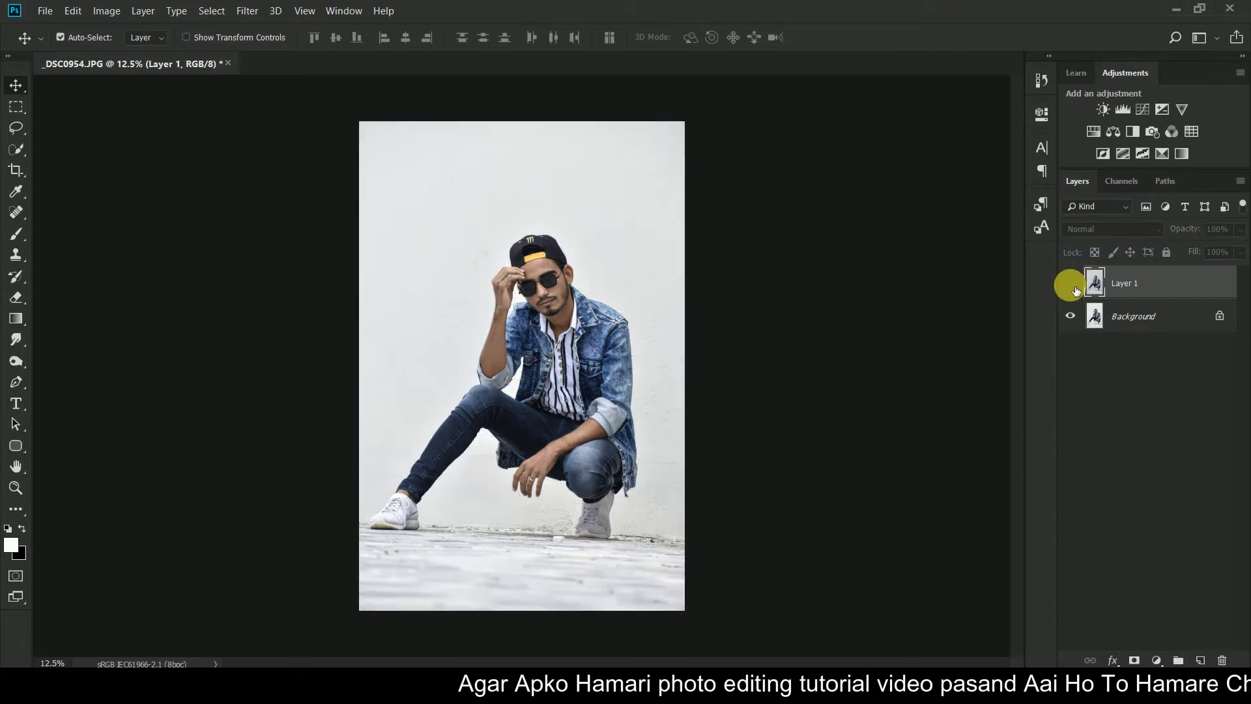
{"action": "left_click", "coordinate": [1071, 283]}
{"action": "left_click", "coordinate": [1071, 283]}
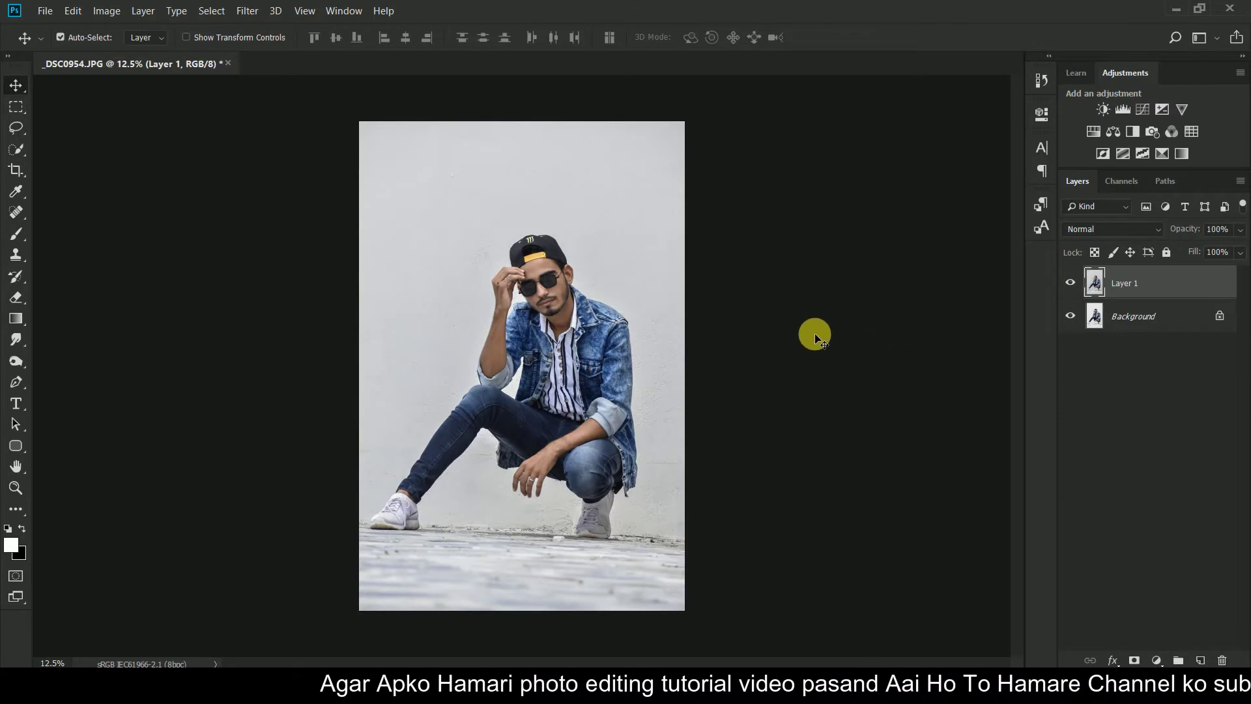
Step: Duplicate Layer 1 and get the Mixer Brush ready to paint on the man's face in Layer 1 copy
{"action": "key", "text": "ctrl+j"}
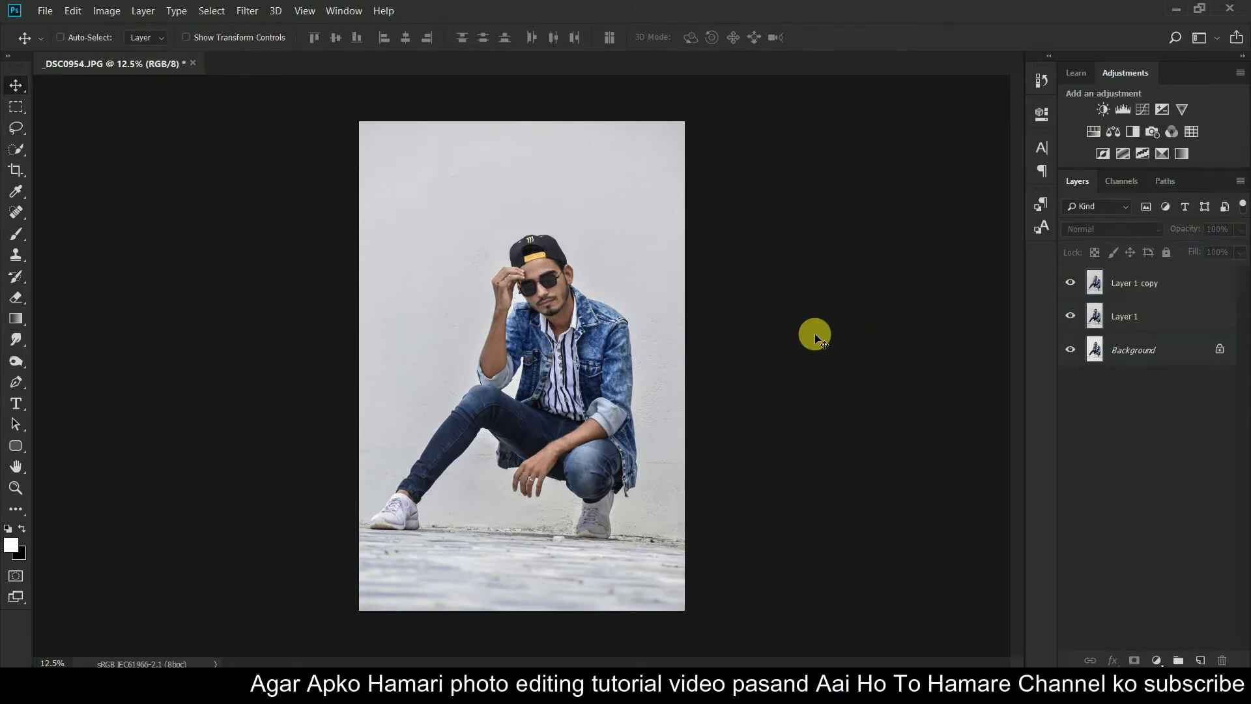
{"action": "key", "text": "ctrl+plus"}
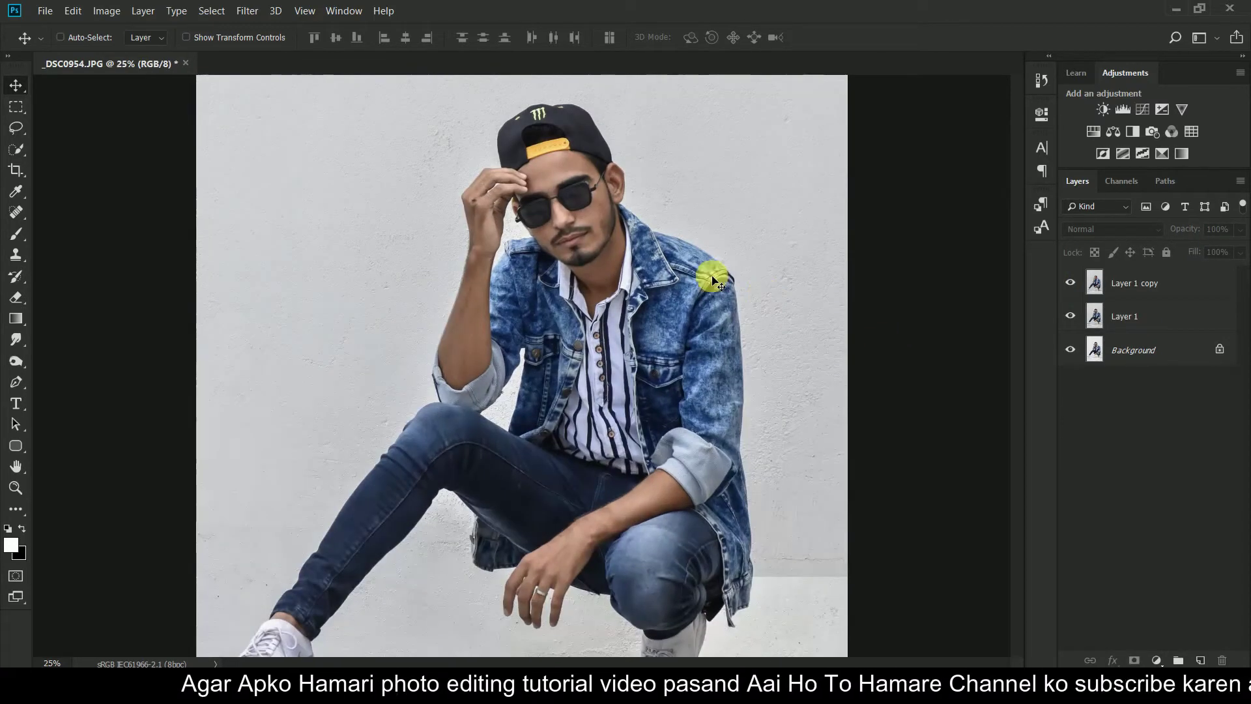
{"action": "scroll", "coordinate": [662, 272], "scroll_direction": "up", "scroll_amount": 2}
{"action": "left_click_drag", "start_coordinate": [12, 228], "coordinate": [87, 273]}
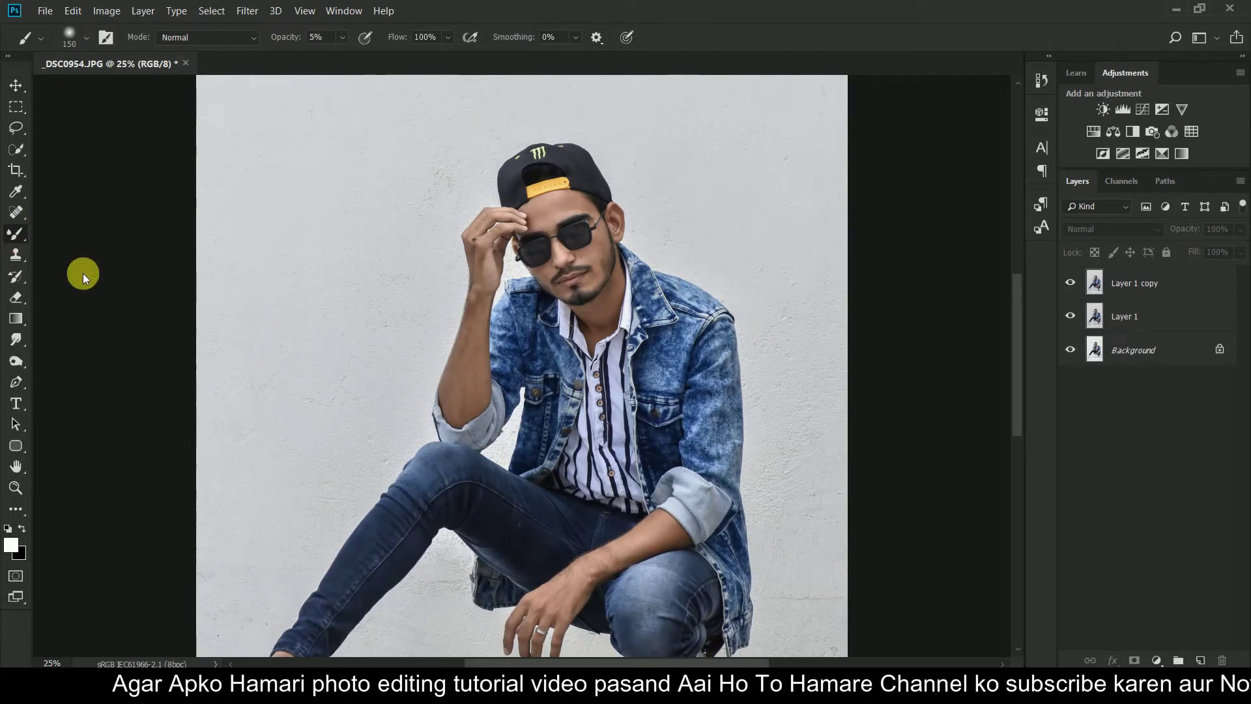
{"action": "key", "text": "ctrl+plus"}
{"action": "key", "text": "ctrl+plus"}
{"action": "key", "text": "ctrl+plus"}
{"action": "scroll", "coordinate": [562, 221], "scroll_direction": "up", "scroll_amount": 3}
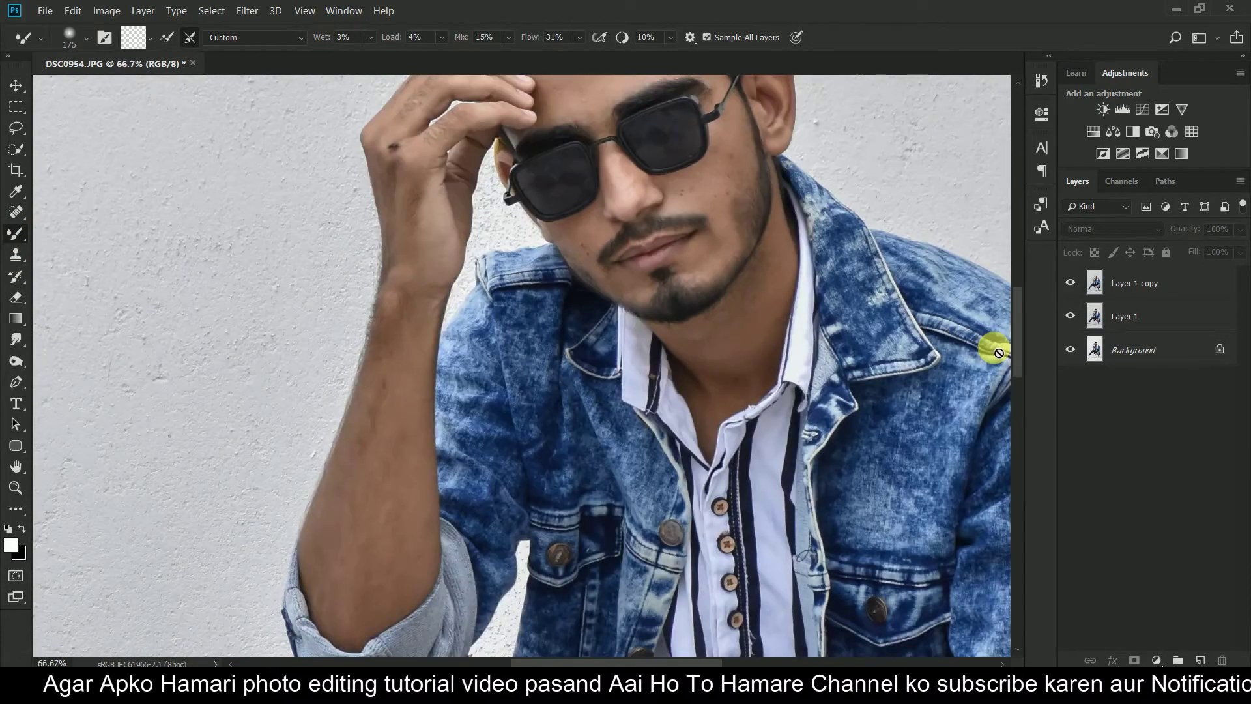
{"action": "left_click", "coordinate": [1146, 295]}
{"action": "scroll", "coordinate": [668, 377], "scroll_direction": "up", "scroll_amount": 2}
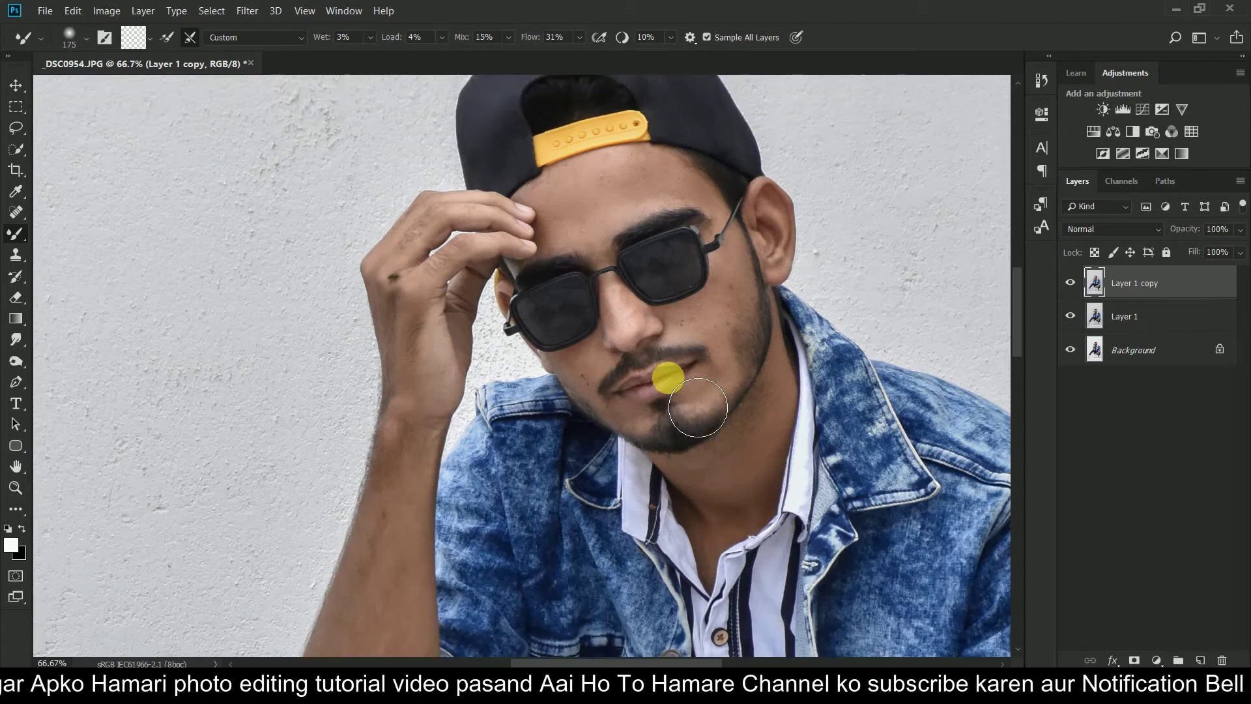
{"action": "scroll", "coordinate": [698, 407], "scroll_direction": "up", "scroll_amount": 2}
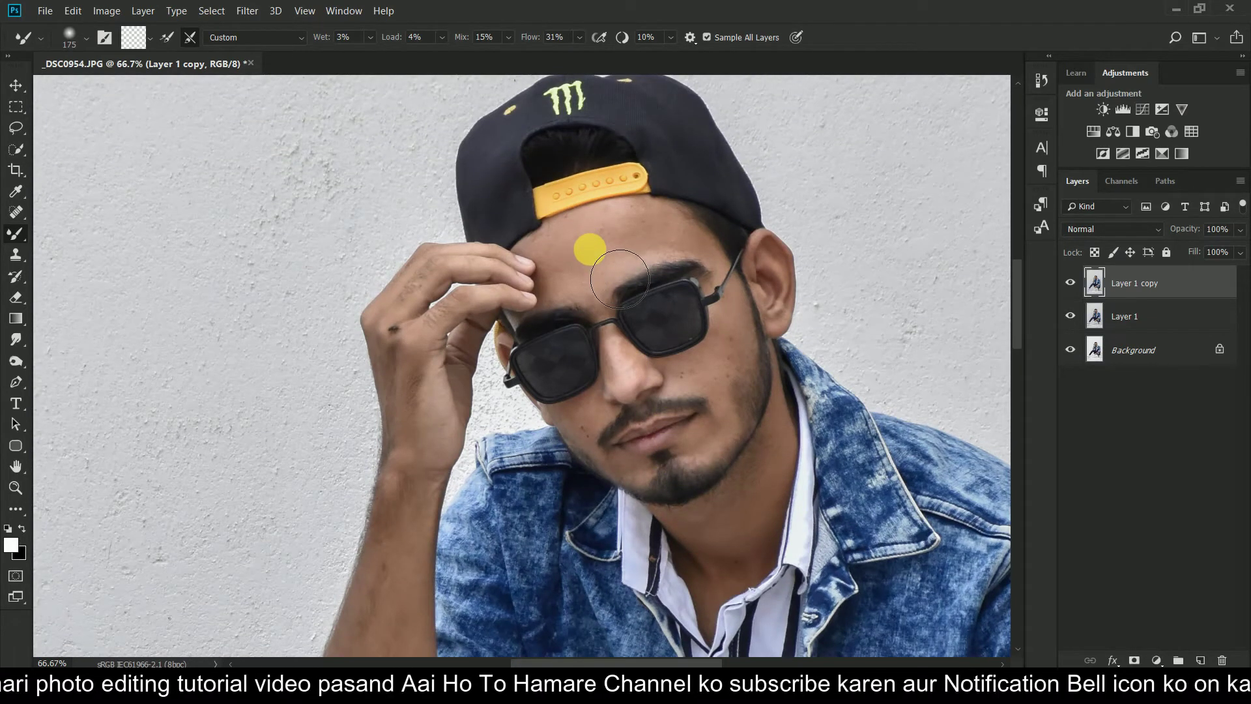
Step: Smooth the skin in the middle of the forehead using a 100 px Mixer Brush with 0% hardness
{"action": "left_click_drag", "start_coordinate": [622, 292], "coordinate": [636, 269]}
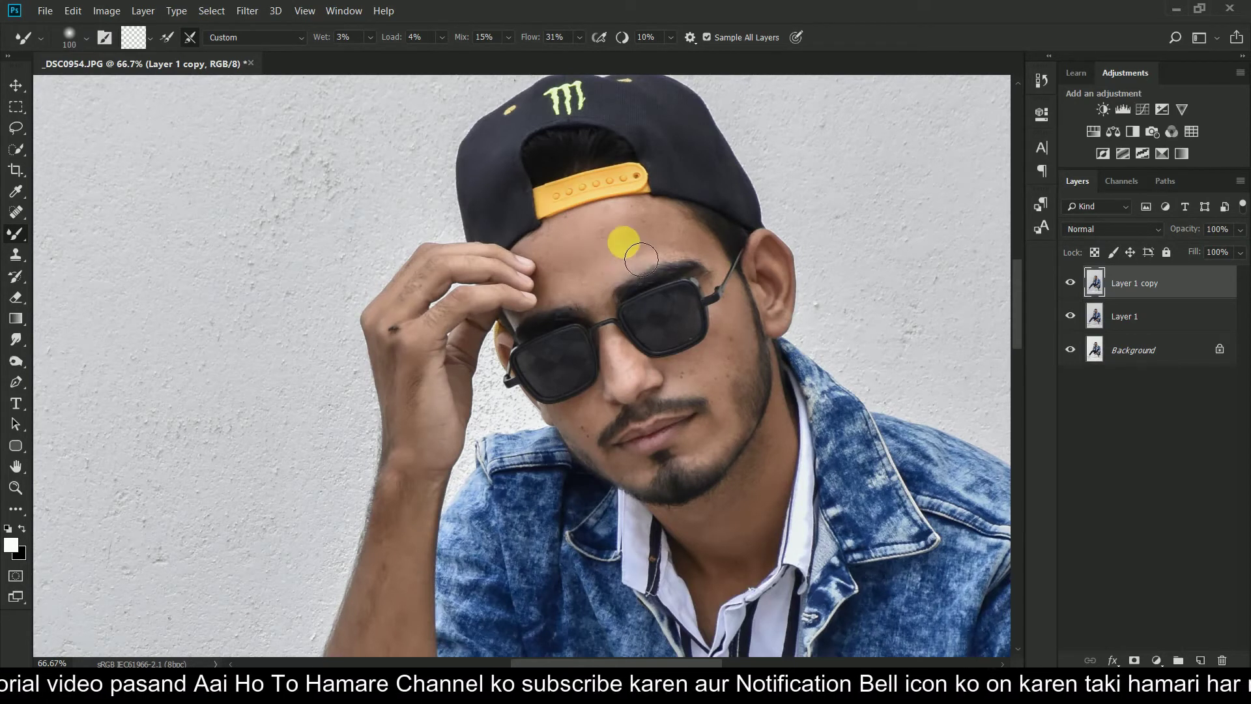
{"action": "mouse_move", "coordinate": [662, 239]}
{"action": "left_mouse_down"}
{"action": "mouse_move", "coordinate": [700, 257]}
{"action": "mouse_move", "coordinate": [691, 248]}
{"action": "mouse_move", "coordinate": [643, 275]}
{"action": "left_mouse_up"}
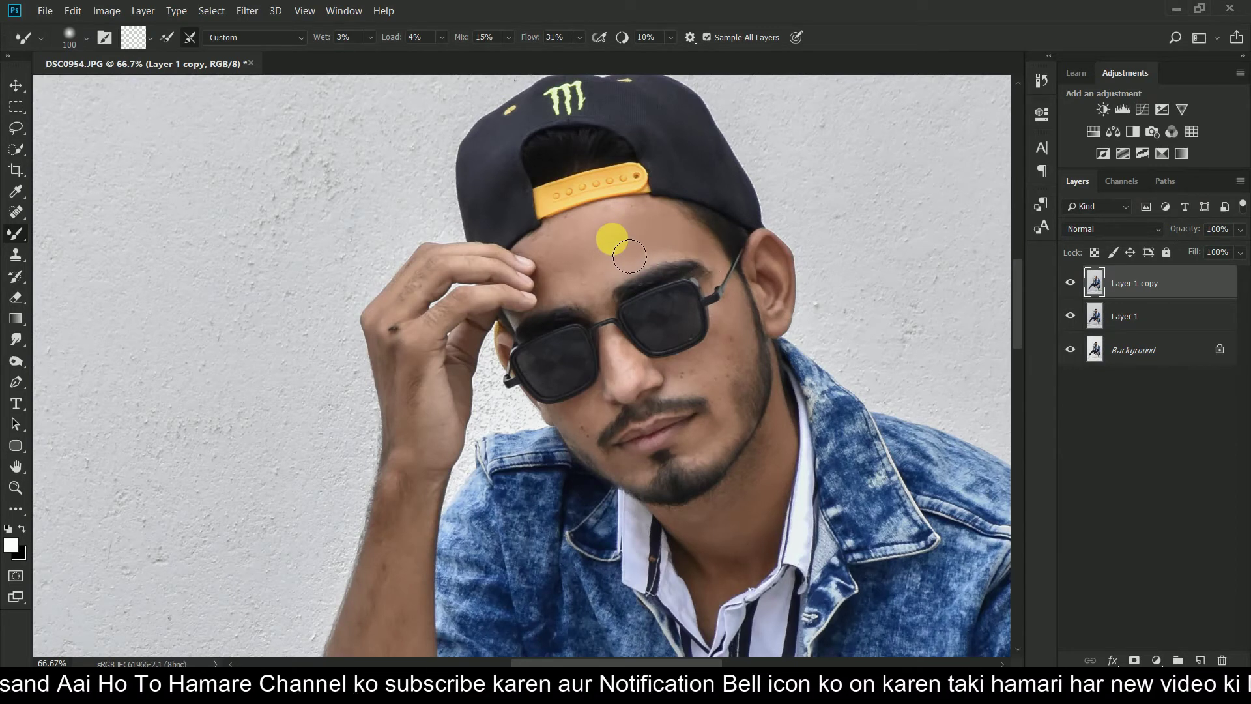
{"action": "mouse_move", "coordinate": [640, 231]}
{"action": "left_mouse_down"}
{"action": "mouse_move", "coordinate": [600, 260]}
{"action": "mouse_move", "coordinate": [610, 267]}
{"action": "left_mouse_up"}
{"action": "right_click", "coordinate": [594, 251]}
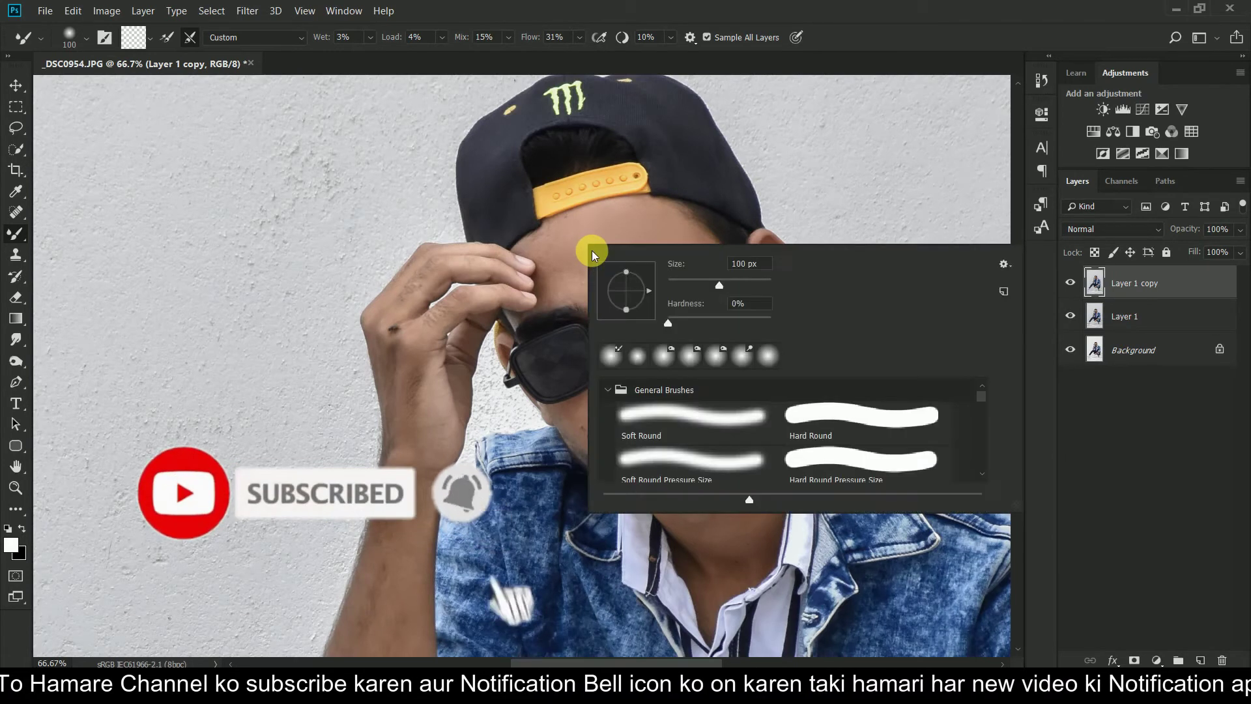
{"action": "left_click", "coordinate": [668, 323]}
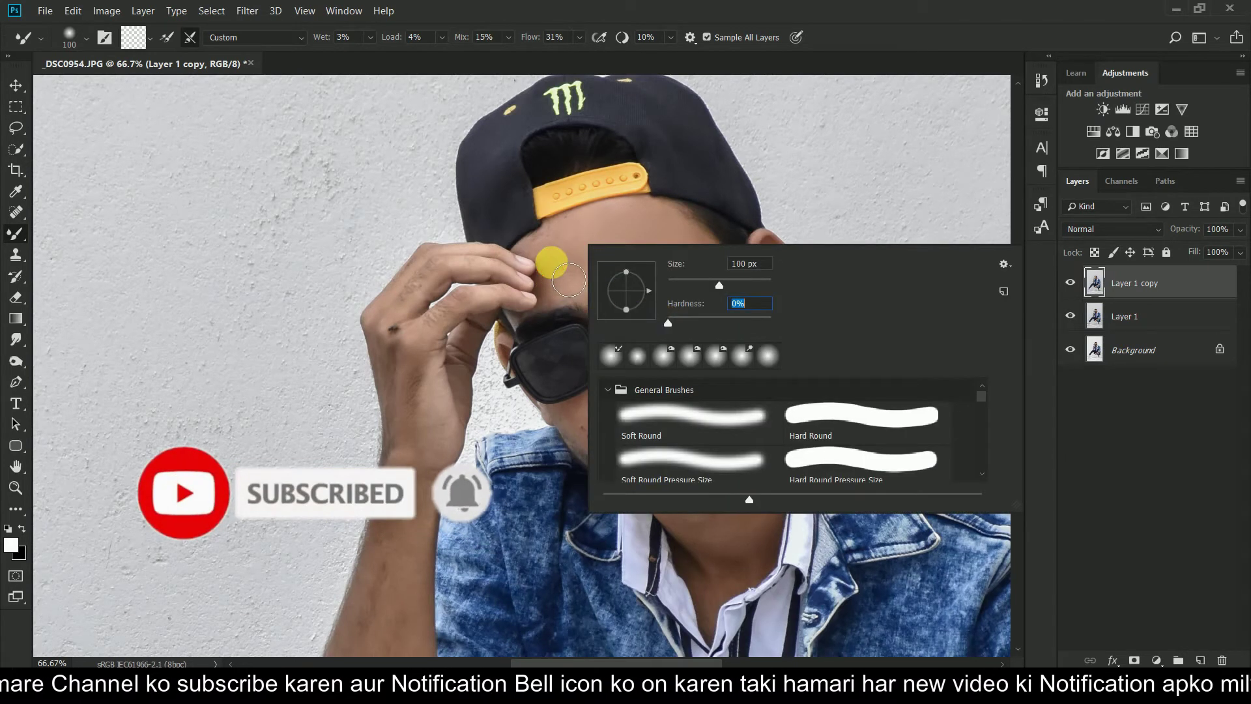
{"action": "key", "text": "Return"}
Step: Blend the forehead skin above both eyebrows and beside the fingers, adapting the Mixer Brush size to each area
{"action": "key", "text": "ctrl+plus"}
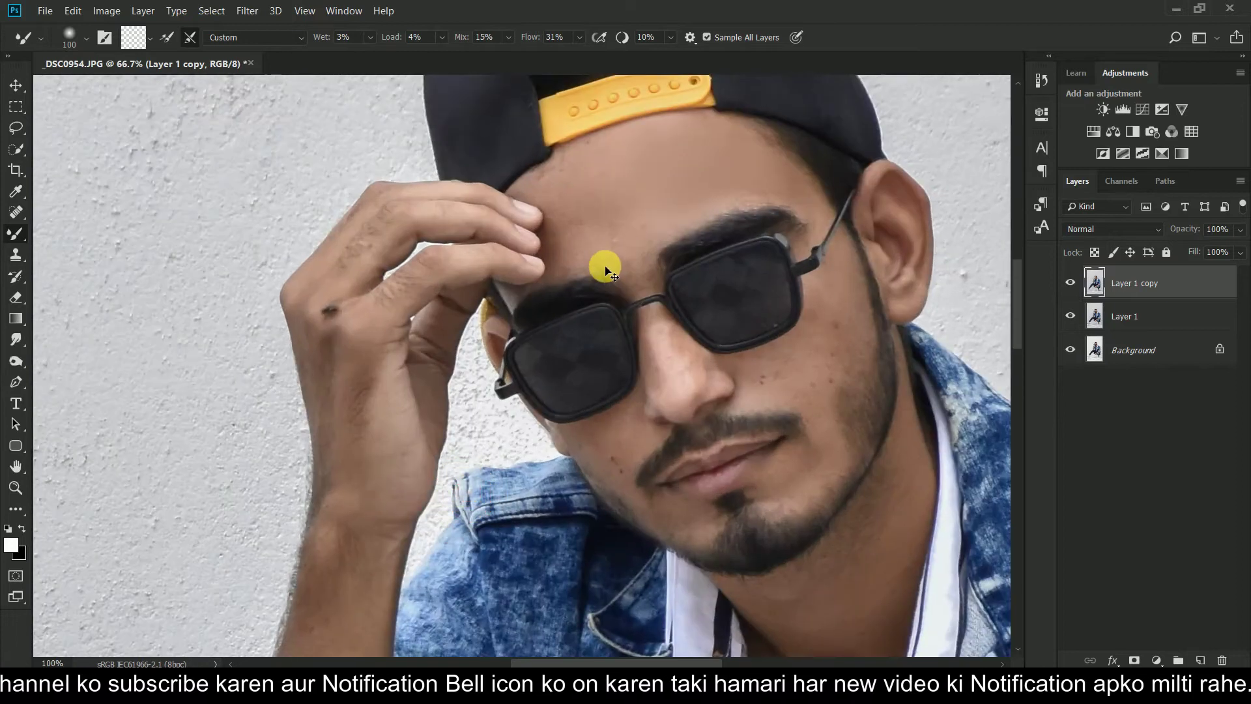
{"action": "scroll", "coordinate": [630, 292], "scroll_direction": "up", "scroll_amount": 2}
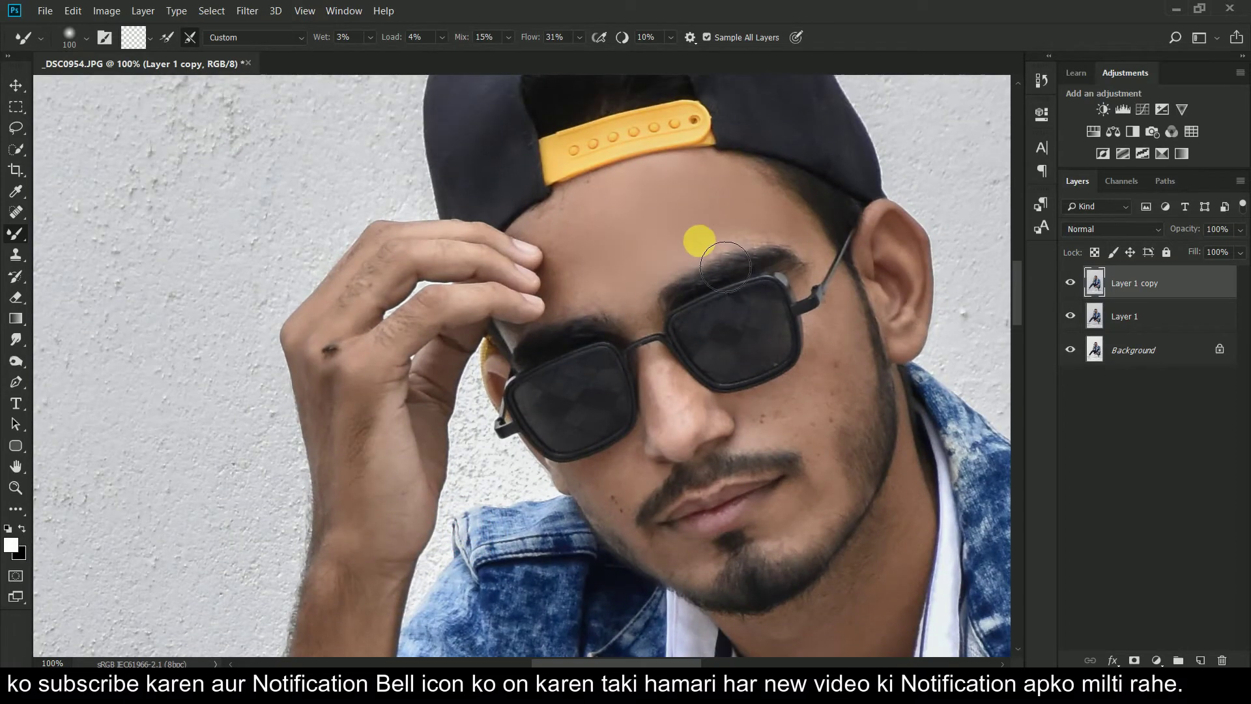
{"action": "mouse_move", "coordinate": [807, 246]}
{"action": "left_mouse_down"}
{"action": "mouse_move", "coordinate": [766, 252]}
{"action": "mouse_move", "coordinate": [800, 247]}
{"action": "mouse_move", "coordinate": [831, 278]}
{"action": "mouse_move", "coordinate": [785, 240]}
{"action": "mouse_move", "coordinate": [707, 263]}
{"action": "mouse_move", "coordinate": [697, 205]}
{"action": "mouse_move", "coordinate": [748, 194]}
{"action": "mouse_move", "coordinate": [779, 227]}
{"action": "mouse_move", "coordinate": [709, 189]}
{"action": "mouse_move", "coordinate": [662, 202]}
{"action": "mouse_move", "coordinate": [621, 225]}
{"action": "mouse_move", "coordinate": [607, 294]}
{"action": "mouse_move", "coordinate": [599, 218]}
{"action": "mouse_move", "coordinate": [676, 200]}
{"action": "mouse_move", "coordinate": [538, 238]}
{"action": "mouse_move", "coordinate": [574, 216]}
{"action": "mouse_move", "coordinate": [583, 296]}
{"action": "mouse_move", "coordinate": [605, 311]}
{"action": "mouse_move", "coordinate": [638, 279]}
{"action": "mouse_move", "coordinate": [651, 306]}
{"action": "mouse_move", "coordinate": [690, 274]}
{"action": "mouse_move", "coordinate": [633, 302]}
{"action": "mouse_move", "coordinate": [605, 266]}
{"action": "mouse_move", "coordinate": [566, 300]}
{"action": "mouse_move", "coordinate": [568, 314]}
{"action": "mouse_move", "coordinate": [621, 310]}
{"action": "mouse_move", "coordinate": [572, 316]}
{"action": "mouse_move", "coordinate": [608, 314]}
{"action": "mouse_move", "coordinate": [582, 317]}
{"action": "mouse_move", "coordinate": [577, 292]}
{"action": "mouse_move", "coordinate": [664, 323]}
{"action": "mouse_move", "coordinate": [677, 277]}
{"action": "mouse_move", "coordinate": [557, 344]}
{"action": "left_mouse_up"}
{"action": "key", "text": "bracketright"}
{"action": "key", "text": "bracketright"}
{"action": "key", "text": "bracketleft"}
{"action": "key", "text": "bracketleft"}
{"action": "key", "text": "bracketleft"}
{"action": "key", "text": "bracketright"}
{"action": "key", "text": "bracketleft"}
{"action": "key", "text": "bracketleft"}
{"action": "key", "text": "bracketleft"}
{"action": "key", "text": "bracketright"}
{"action": "key", "text": "bracketright"}
Step: Smooth the temple beside the sunglasses' arm with a smaller Mixer Brush, ending with the brush size at 70 px
{"action": "scroll", "coordinate": [788, 261], "scroll_direction": "down", "scroll_amount": 1}
{"action": "key", "text": "bracketleft"}
{"action": "mouse_move", "coordinate": [828, 226]}
{"action": "left_mouse_down"}
{"action": "mouse_move", "coordinate": [715, 215]}
{"action": "mouse_move", "coordinate": [826, 224]}
{"action": "mouse_move", "coordinate": [812, 241]}
{"action": "mouse_move", "coordinate": [835, 208]}
{"action": "mouse_move", "coordinate": [852, 272]}
{"action": "mouse_move", "coordinate": [837, 277]}
{"action": "mouse_move", "coordinate": [824, 254]}
{"action": "mouse_move", "coordinate": [835, 288]}
{"action": "mouse_move", "coordinate": [851, 266]}
{"action": "left_mouse_up"}
{"action": "key", "text": "bracketleft"}
{"action": "scroll", "coordinate": [840, 241], "scroll_direction": "down", "scroll_amount": 1}
{"action": "key", "text": "bracketright"}
{"action": "key", "text": "bracketright"}
{"action": "key", "text": "bracketright"}
{"action": "key", "text": "bracketright"}
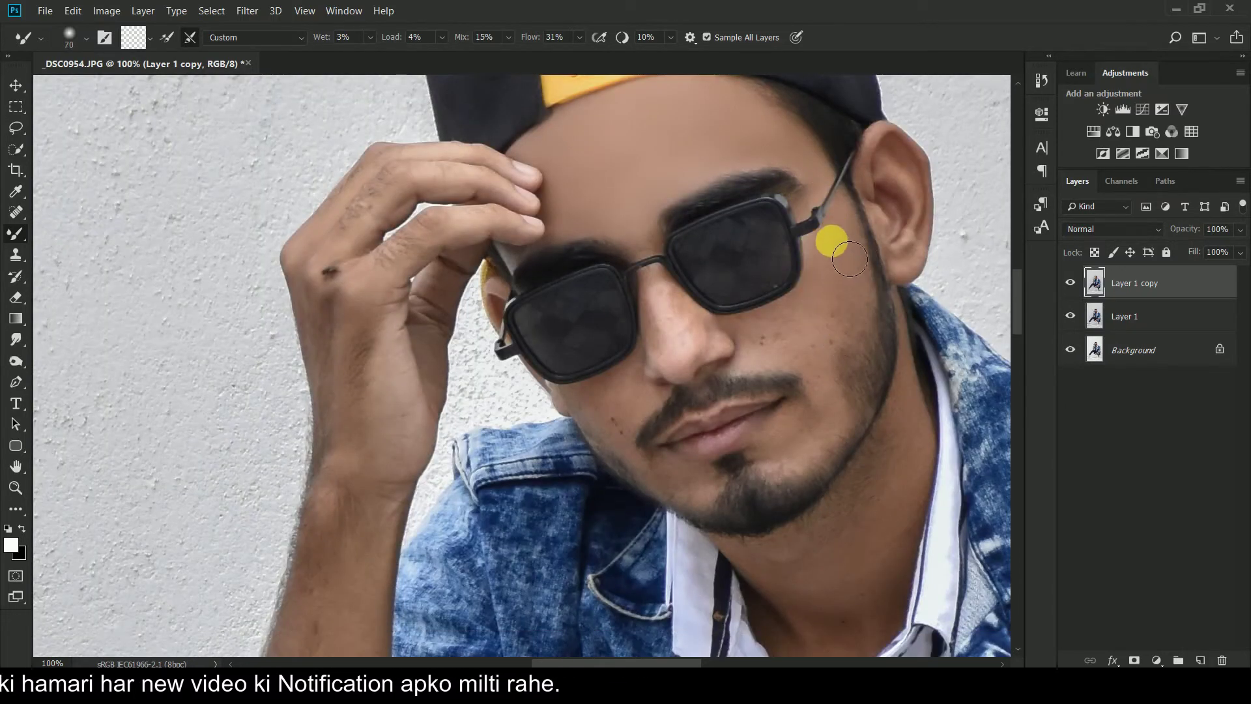
Step: Paint out the blemishes on the cheek next to the ear and smooth the skin of the nose
{"action": "mouse_move", "coordinate": [875, 315]}
{"action": "left_mouse_down"}
{"action": "mouse_move", "coordinate": [845, 353]}
{"action": "mouse_move", "coordinate": [878, 320]}
{"action": "mouse_move", "coordinate": [863, 309]}
{"action": "mouse_move", "coordinate": [866, 343]}
{"action": "mouse_move", "coordinate": [867, 291]}
{"action": "mouse_move", "coordinate": [803, 350]}
{"action": "mouse_move", "coordinate": [819, 318]}
{"action": "mouse_move", "coordinate": [738, 336]}
{"action": "mouse_move", "coordinate": [831, 292]}
{"action": "mouse_move", "coordinate": [788, 372]}
{"action": "mouse_move", "coordinate": [788, 355]}
{"action": "mouse_move", "coordinate": [758, 355]}
{"action": "mouse_move", "coordinate": [763, 371]}
{"action": "mouse_move", "coordinate": [821, 367]}
{"action": "mouse_move", "coordinate": [832, 396]}
{"action": "mouse_move", "coordinate": [839, 342]}
{"action": "mouse_move", "coordinate": [794, 351]}
{"action": "mouse_move", "coordinate": [766, 315]}
{"action": "mouse_move", "coordinate": [743, 335]}
{"action": "mouse_move", "coordinate": [790, 371]}
{"action": "mouse_move", "coordinate": [827, 373]}
{"action": "left_mouse_up"}
{"action": "key", "text": "bracketright"}
{"action": "key", "text": "bracketleft"}
{"action": "mouse_move", "coordinate": [865, 327]}
{"action": "left_mouse_down"}
{"action": "mouse_move", "coordinate": [800, 360]}
{"action": "mouse_move", "coordinate": [662, 319]}
{"action": "mouse_move", "coordinate": [670, 309]}
{"action": "mouse_move", "coordinate": [663, 334]}
{"action": "mouse_move", "coordinate": [643, 301]}
{"action": "left_mouse_up"}
{"action": "key", "text": "bracketleft"}
{"action": "left_click_drag", "start_coordinate": [662, 362], "coordinate": [675, 296]}
{"action": "mouse_move", "coordinate": [698, 340]}
{"action": "left_mouse_down"}
{"action": "mouse_move", "coordinate": [666, 287]}
{"action": "mouse_move", "coordinate": [662, 365]}
{"action": "mouse_move", "coordinate": [698, 372]}
{"action": "mouse_move", "coordinate": [622, 405]}
{"action": "mouse_move", "coordinate": [620, 378]}
{"action": "mouse_move", "coordinate": [635, 402]}
{"action": "mouse_move", "coordinate": [639, 361]}
{"action": "mouse_move", "coordinate": [598, 370]}
{"action": "mouse_move", "coordinate": [609, 398]}
{"action": "mouse_move", "coordinate": [641, 415]}
{"action": "mouse_move", "coordinate": [651, 374]}
{"action": "mouse_move", "coordinate": [583, 363]}
{"action": "mouse_move", "coordinate": [625, 388]}
{"action": "mouse_move", "coordinate": [647, 322]}
{"action": "mouse_move", "coordinate": [629, 321]}
{"action": "mouse_move", "coordinate": [645, 301]}
{"action": "mouse_move", "coordinate": [631, 339]}
{"action": "left_mouse_up"}
Step: Smooth the skin beside the nose and below the sunglasses on the raised-hand side using a 25 to 35 px brush
{"action": "scroll", "coordinate": [624, 406], "scroll_direction": "down", "scroll_amount": 1}
{"action": "key", "text": "bracketright"}
{"action": "key", "text": "bracketright"}
{"action": "key", "text": "bracketleft"}
{"action": "key", "text": "bracketleft"}
{"action": "scroll", "coordinate": [617, 350], "scroll_direction": "down", "scroll_amount": 1}
{"action": "key", "text": "bracketleft"}
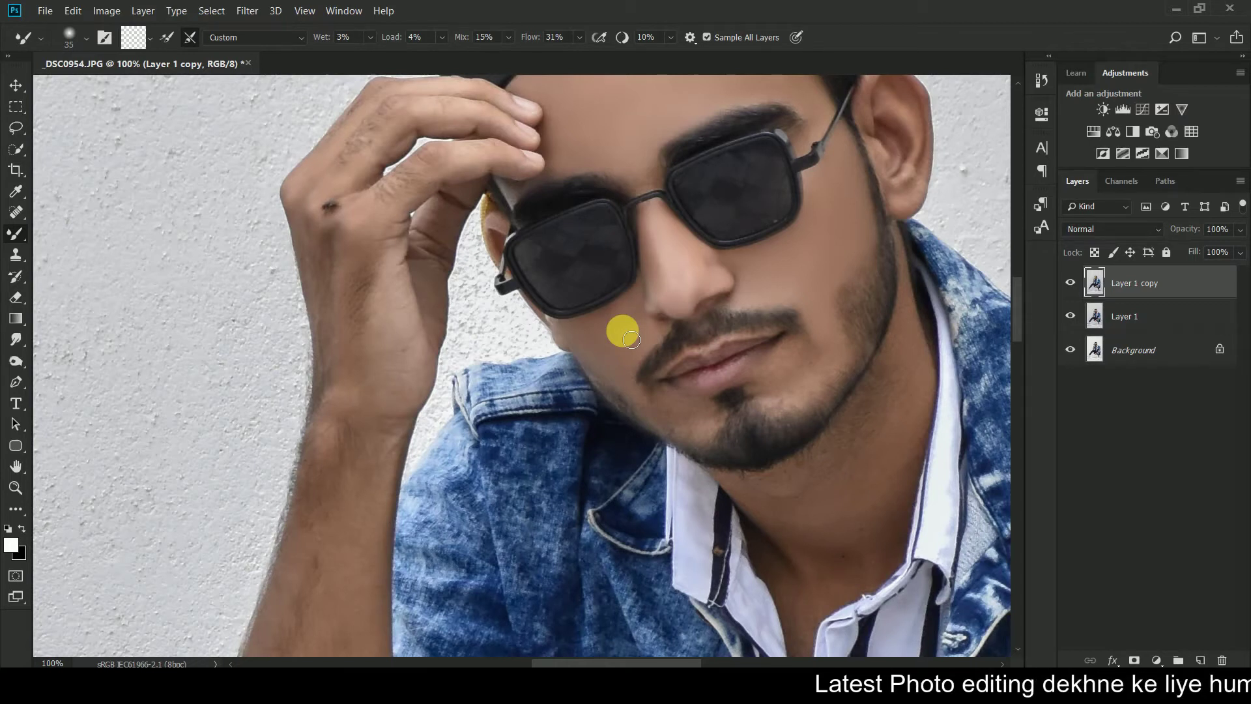
{"action": "key", "text": "bracketleft"}
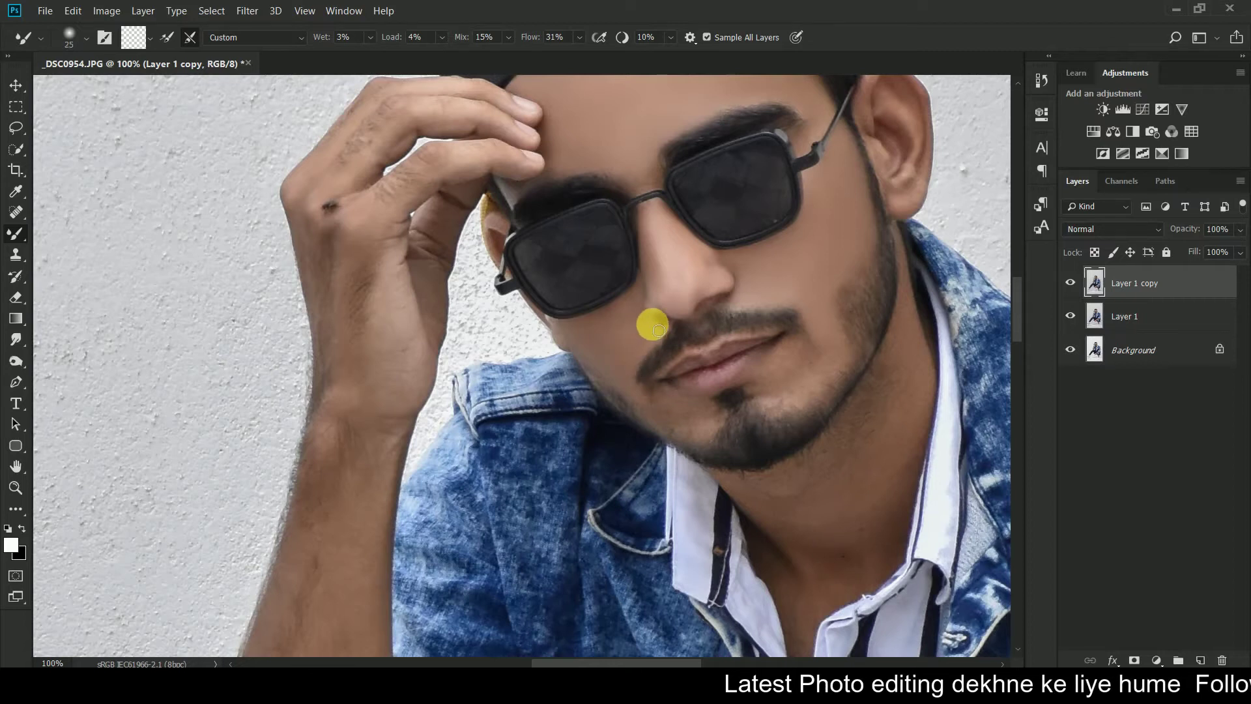
{"action": "key", "text": "bracketleft"}
{"action": "key", "text": "bracketleft"}
{"action": "key", "text": "bracketleft"}
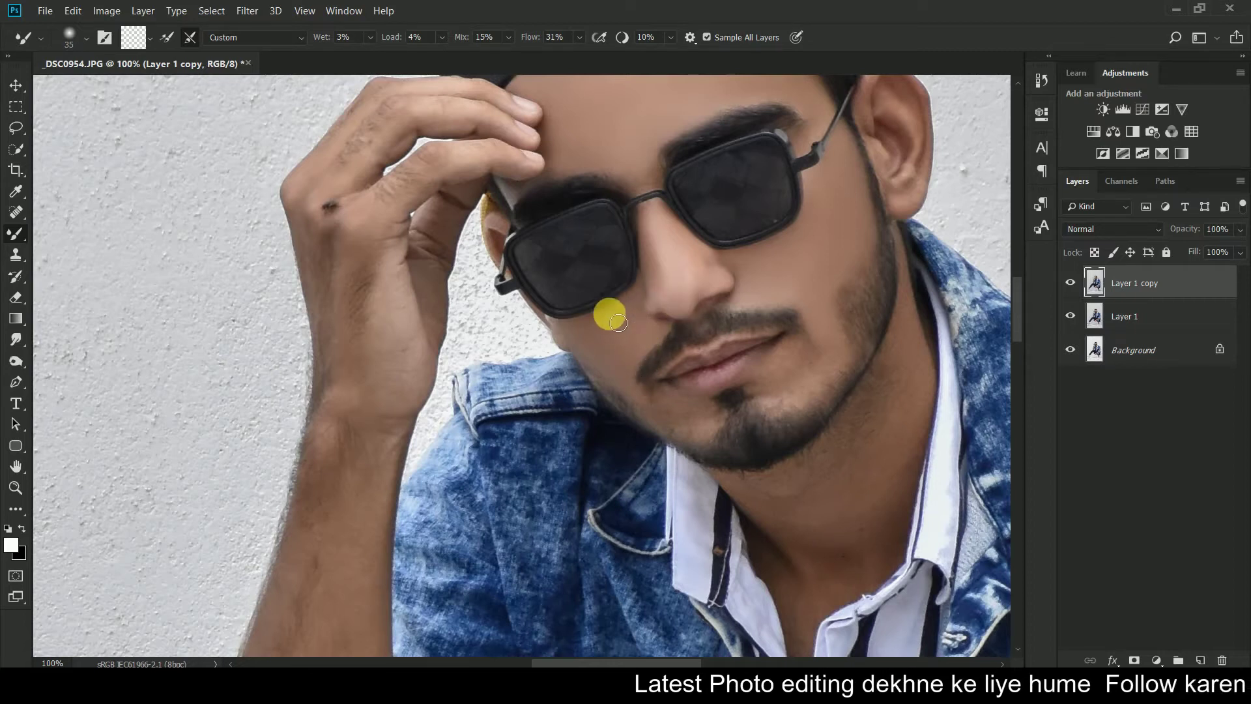
{"action": "key", "text": "bracketright"}
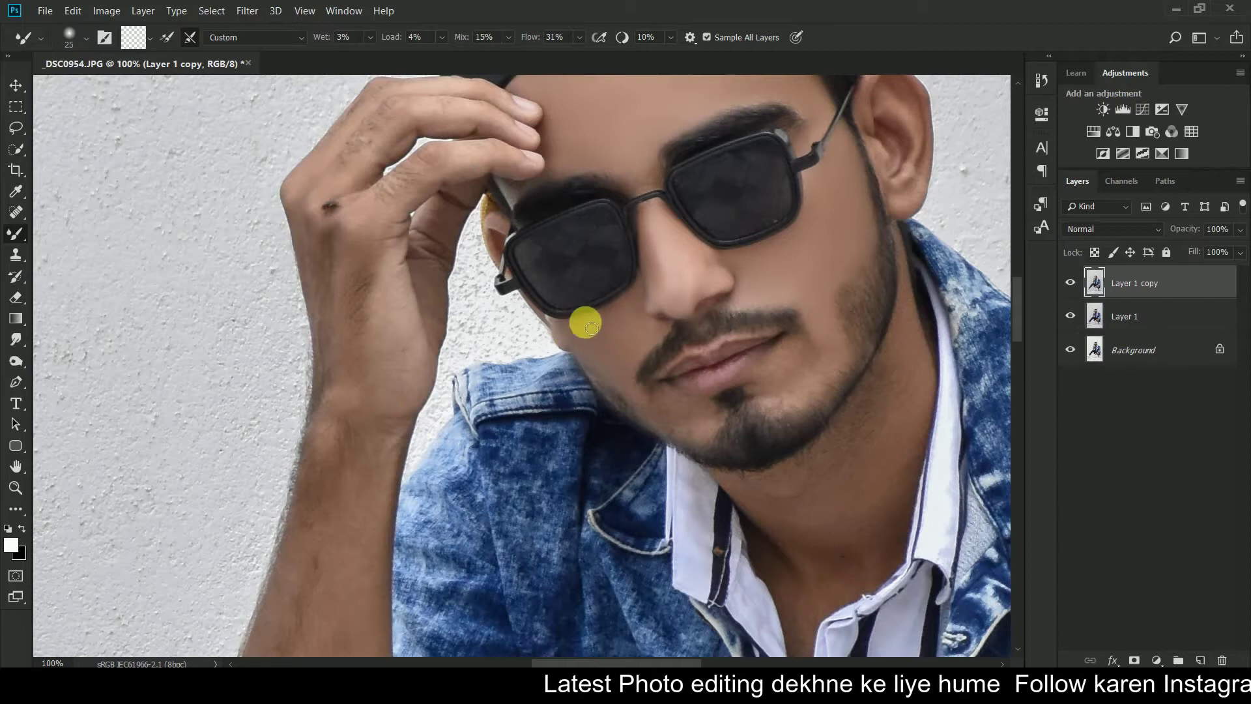
Step: Smooth the skin around the mouth and chin with a 40 to 50 px brush, and touch up the skin by the ear
{"action": "scroll", "coordinate": [617, 357], "scroll_direction": "down", "scroll_amount": 1}
{"action": "key", "text": "bracketright"}
{"action": "key", "text": "bracketright"}
{"action": "key", "text": "bracketright"}
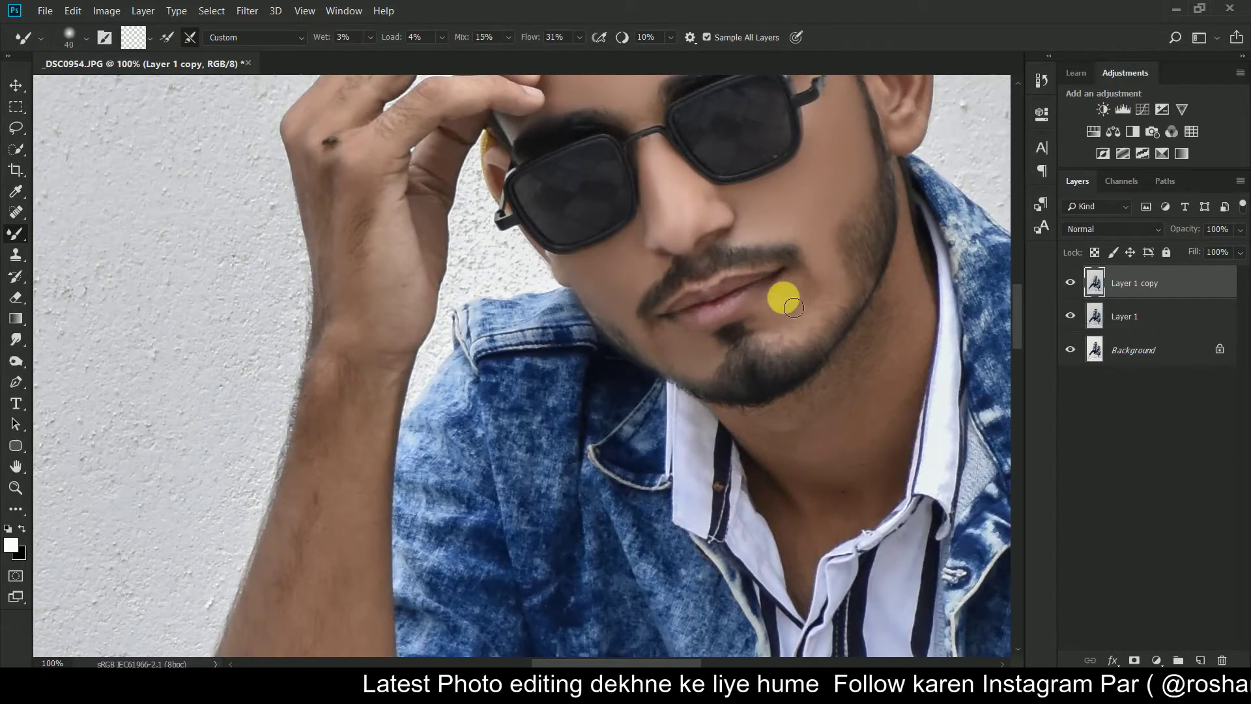
{"action": "key", "text": "bracketright"}
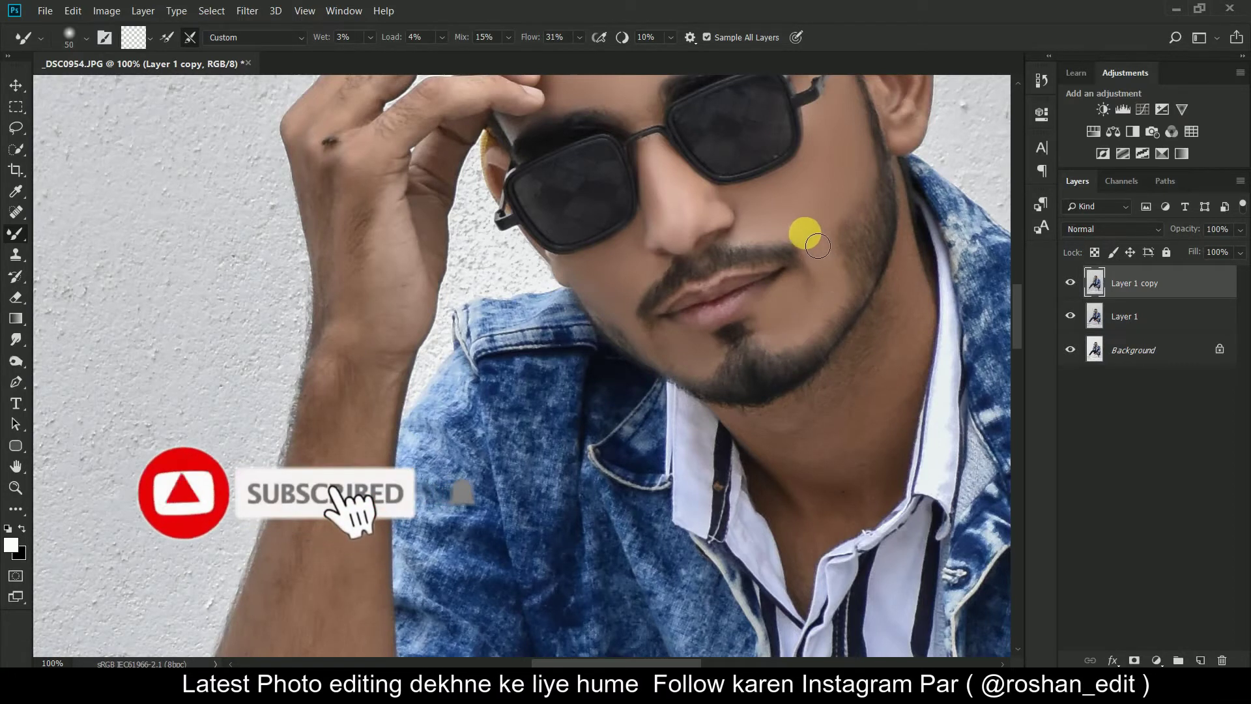
{"action": "scroll", "coordinate": [841, 280], "scroll_direction": "up", "scroll_amount": 3}
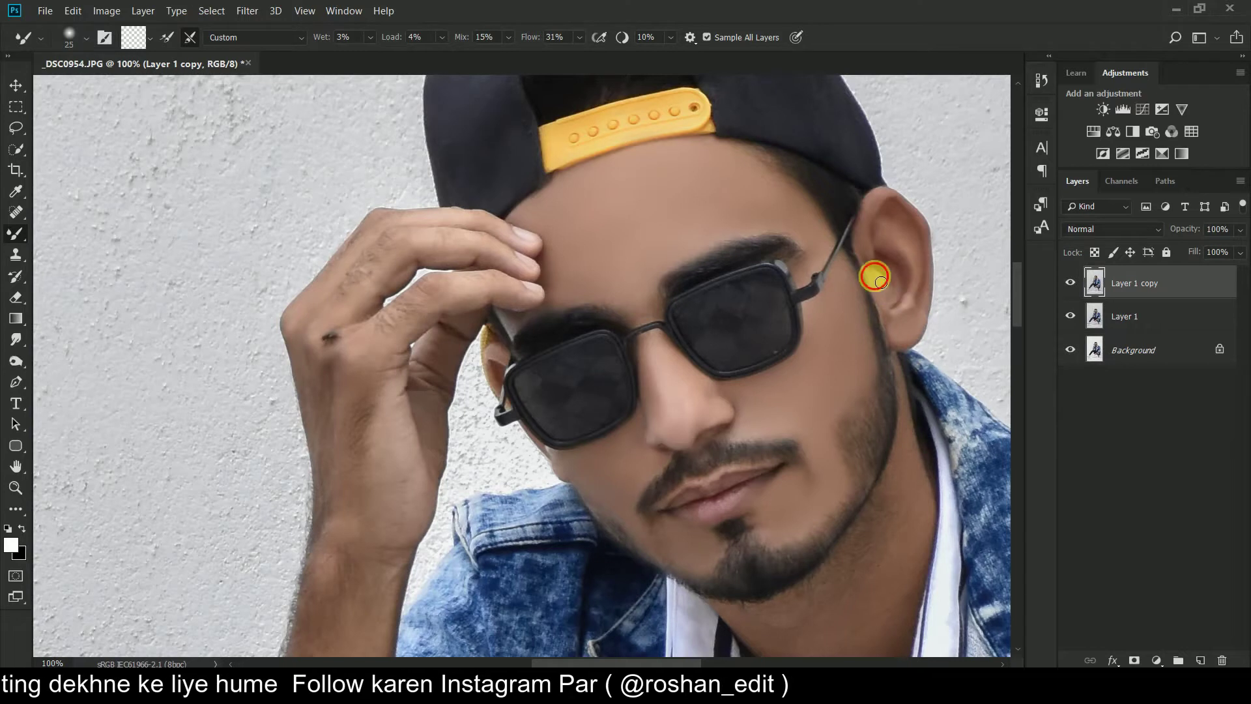
Step: Smooth the neck skin below the jaw and beard, reducing the Mixer Brush to 30 px along the shirt collar
{"action": "scroll", "coordinate": [890, 296], "scroll_direction": "down", "scroll_amount": 2}
{"action": "scroll", "coordinate": [901, 311], "scroll_direction": "down", "scroll_amount": 2}
{"action": "key", "text": "bracketright"}
{"action": "key", "text": "bracketright"}
{"action": "key", "text": "bracketright"}
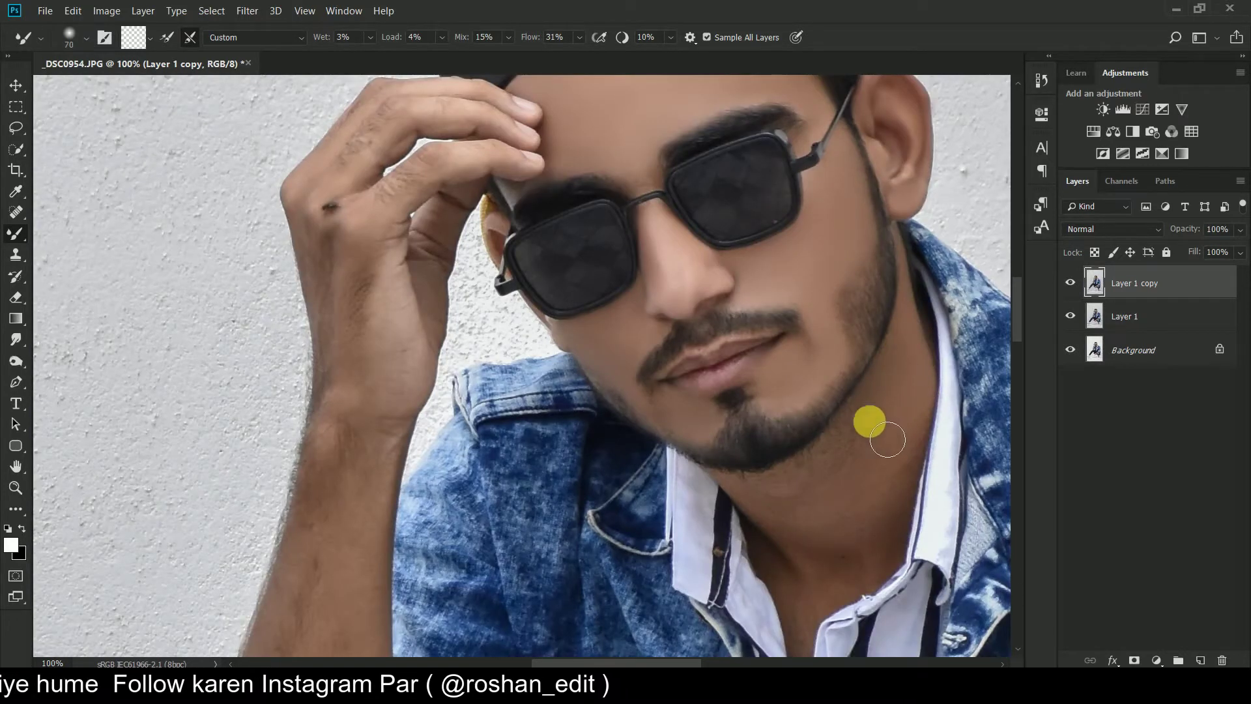
{"action": "scroll", "coordinate": [902, 368], "scroll_direction": "down", "scroll_amount": 2}
{"action": "scroll", "coordinate": [912, 342], "scroll_direction": "down", "scroll_amount": 2}
{"action": "scroll", "coordinate": [910, 326], "scroll_direction": "down", "scroll_amount": 2}
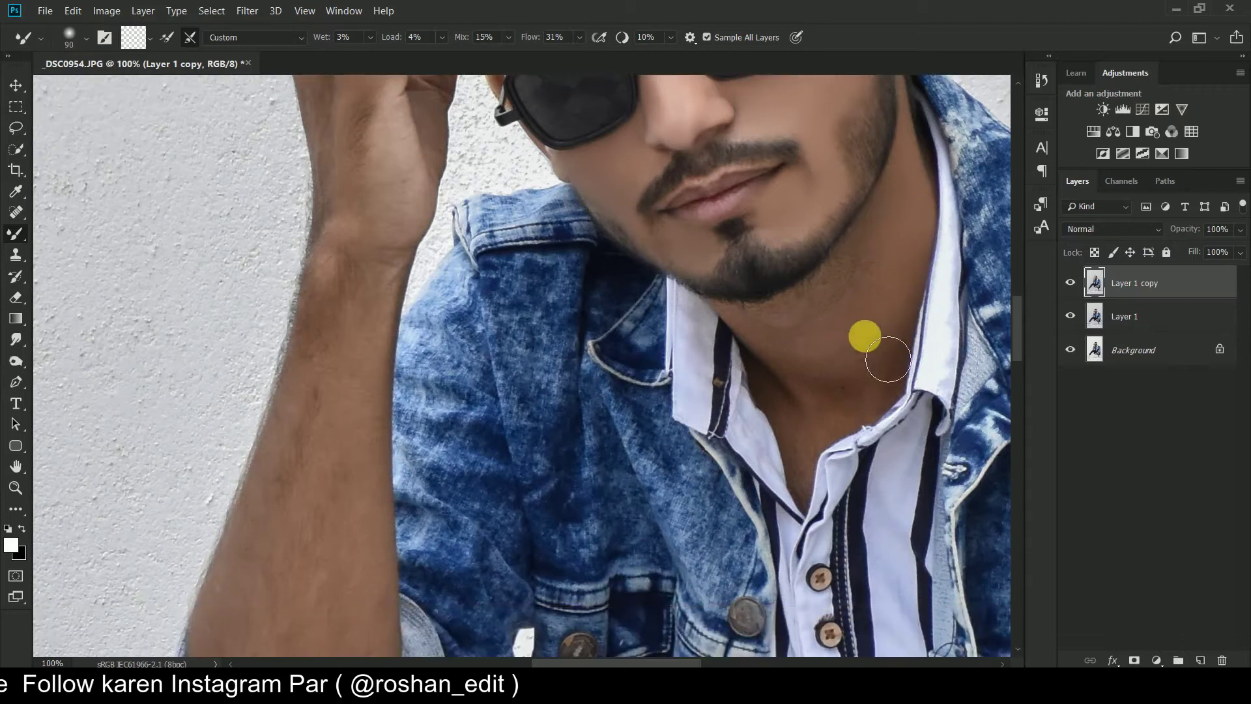
{"action": "key", "text": "bracketright"}
{"action": "key", "text": "bracketleft"}
{"action": "key", "text": "bracketleft"}
{"action": "key", "text": "bracketleft"}
{"action": "key", "text": "bracketleft"}
{"action": "key", "text": "bracketleft"}
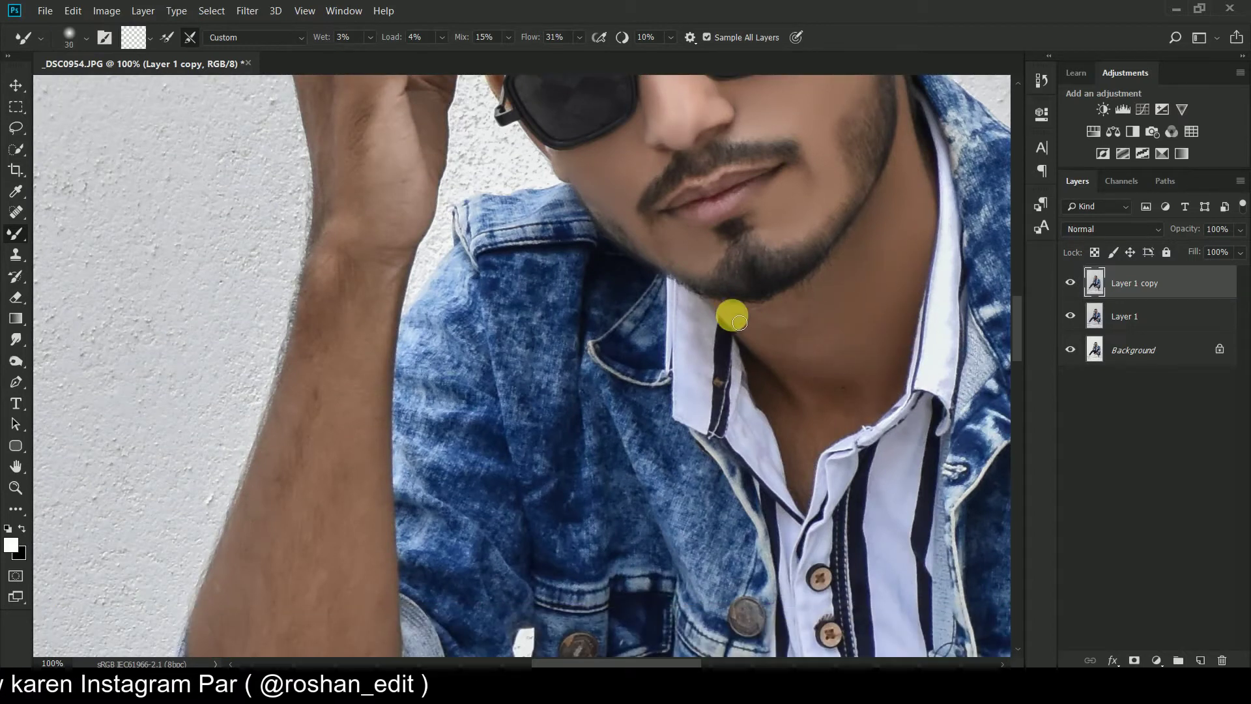
{"action": "key", "text": "bracketright"}
{"action": "key", "text": "bracketright"}
{"action": "mouse_move", "coordinate": [764, 345]}
{"action": "left_mouse_down"}
{"action": "mouse_move", "coordinate": [832, 290]}
{"action": "mouse_move", "coordinate": [761, 323]}
{"action": "mouse_move", "coordinate": [821, 354]}
{"action": "mouse_move", "coordinate": [891, 240]}
{"action": "left_mouse_up"}
Step: Blend the lower neck and throat inside the open shirt collar, finishing under the chin with an 80 px Mixer Brush
{"action": "scroll", "coordinate": [873, 280], "scroll_direction": "down", "scroll_amount": 2}
{"action": "key", "text": "bracketright"}
{"action": "key", "text": "bracketright"}
{"action": "key", "text": "bracketright"}
{"action": "key", "text": "bracketleft"}
{"action": "key", "text": "bracketleft"}
{"action": "key", "text": "bracketleft"}
{"action": "mouse_move", "coordinate": [895, 355]}
{"action": "left_mouse_down"}
{"action": "mouse_move", "coordinate": [772, 329]}
{"action": "mouse_move", "coordinate": [829, 383]}
{"action": "mouse_move", "coordinate": [847, 358]}
{"action": "mouse_move", "coordinate": [824, 374]}
{"action": "mouse_move", "coordinate": [823, 439]}
{"action": "mouse_move", "coordinate": [788, 281]}
{"action": "left_mouse_up"}
{"action": "key", "text": "bracketleft"}
{"action": "key", "text": "bracketleft"}
{"action": "key", "text": "bracketright"}
{"action": "scroll", "coordinate": [898, 342], "scroll_direction": "up", "scroll_amount": 3}
{"action": "left_click_drag", "start_coordinate": [895, 329], "coordinate": [743, 370]}
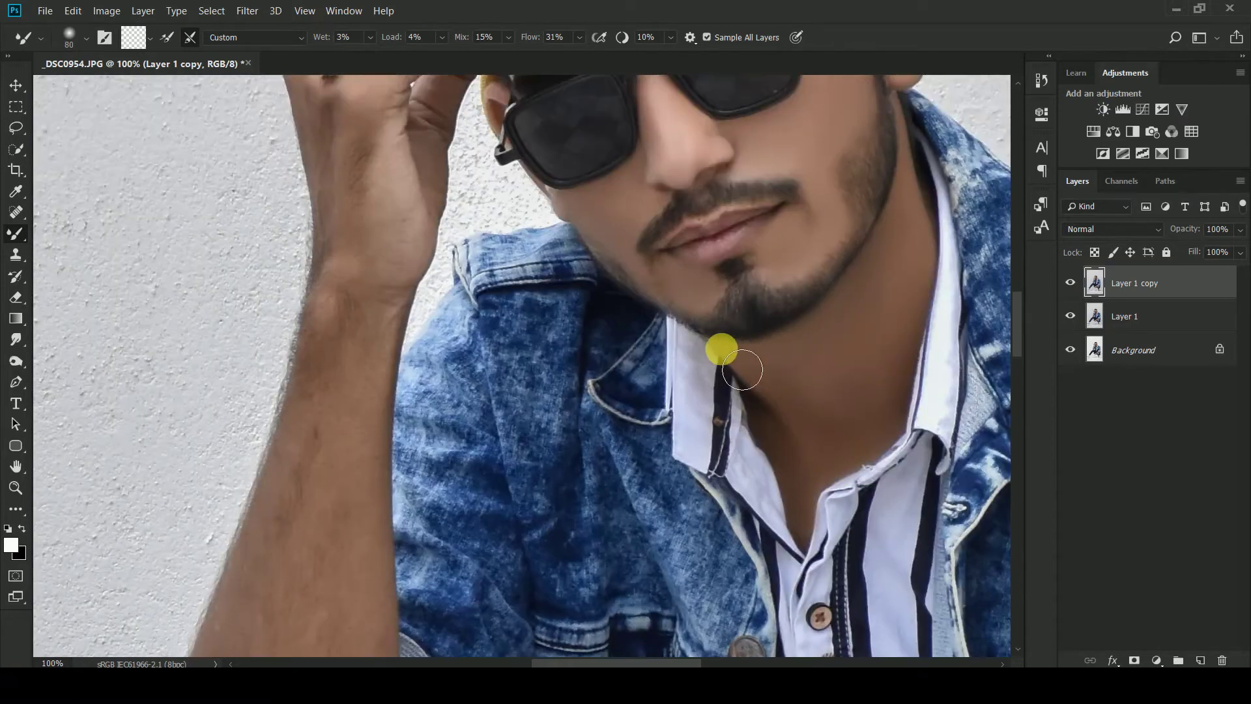
Step: Smooth the raised forearm from the wrist to the rolled cuff with the 80 px Mixer Brush
{"action": "scroll", "coordinate": [909, 307], "scroll_direction": "up", "scroll_amount": 7}
{"action": "key", "text": "ctrl+minus"}
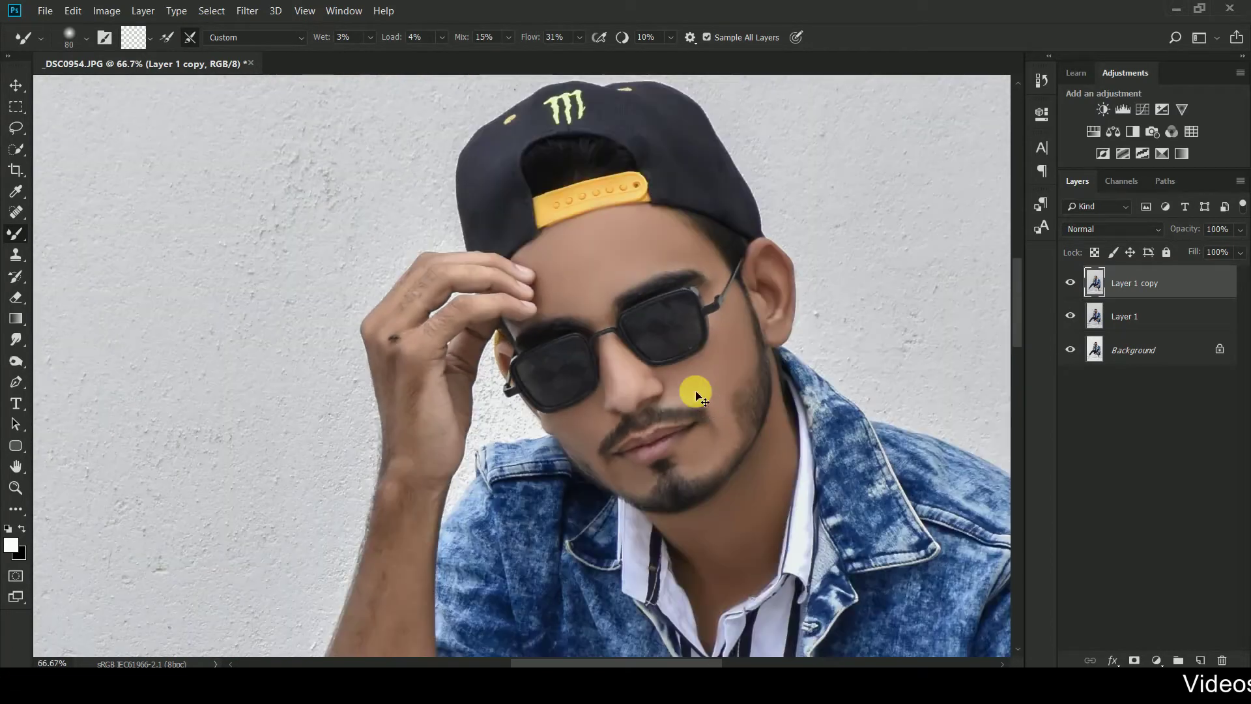
{"action": "scroll", "coordinate": [550, 365], "scroll_direction": "down", "scroll_amount": 4}
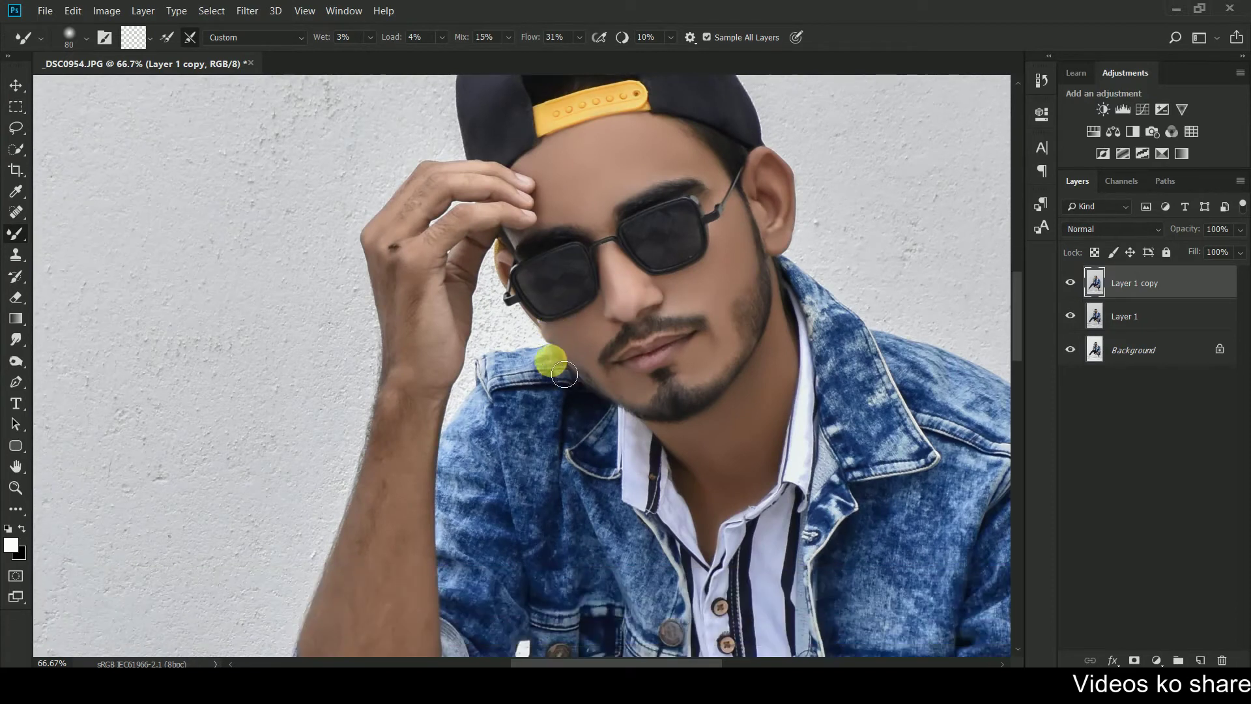
{"action": "scroll", "coordinate": [437, 399], "scroll_direction": "down", "scroll_amount": 2}
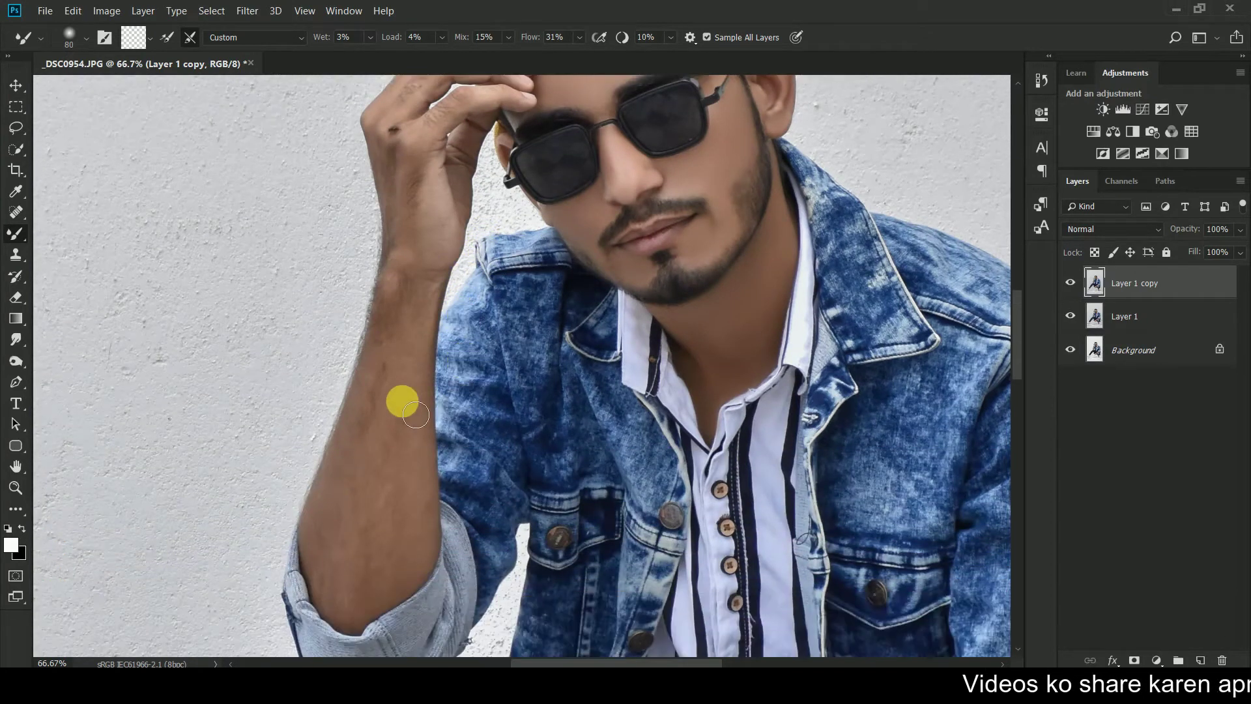
{"action": "scroll", "coordinate": [416, 414], "scroll_direction": "down", "scroll_amount": 2}
{"action": "mouse_move", "coordinate": [411, 389]}
{"action": "left_mouse_down"}
{"action": "mouse_move", "coordinate": [441, 257]}
{"action": "mouse_move", "coordinate": [426, 253]}
{"action": "mouse_move", "coordinate": [359, 489]}
{"action": "mouse_move", "coordinate": [365, 546]}
{"action": "mouse_move", "coordinate": [394, 524]}
{"action": "mouse_move", "coordinate": [436, 385]}
{"action": "mouse_move", "coordinate": [434, 510]}
{"action": "mouse_move", "coordinate": [374, 556]}
{"action": "mouse_move", "coordinate": [360, 552]}
{"action": "mouse_move", "coordinate": [417, 527]}
{"action": "mouse_move", "coordinate": [436, 500]}
{"action": "mouse_move", "coordinate": [338, 530]}
{"action": "left_mouse_up"}
{"action": "key", "text": "bracketleft"}
{"action": "key", "text": "bracketleft"}
{"action": "key", "text": "bracketleft"}
{"action": "scroll", "coordinate": [425, 367], "scroll_direction": "up", "scroll_amount": 1}
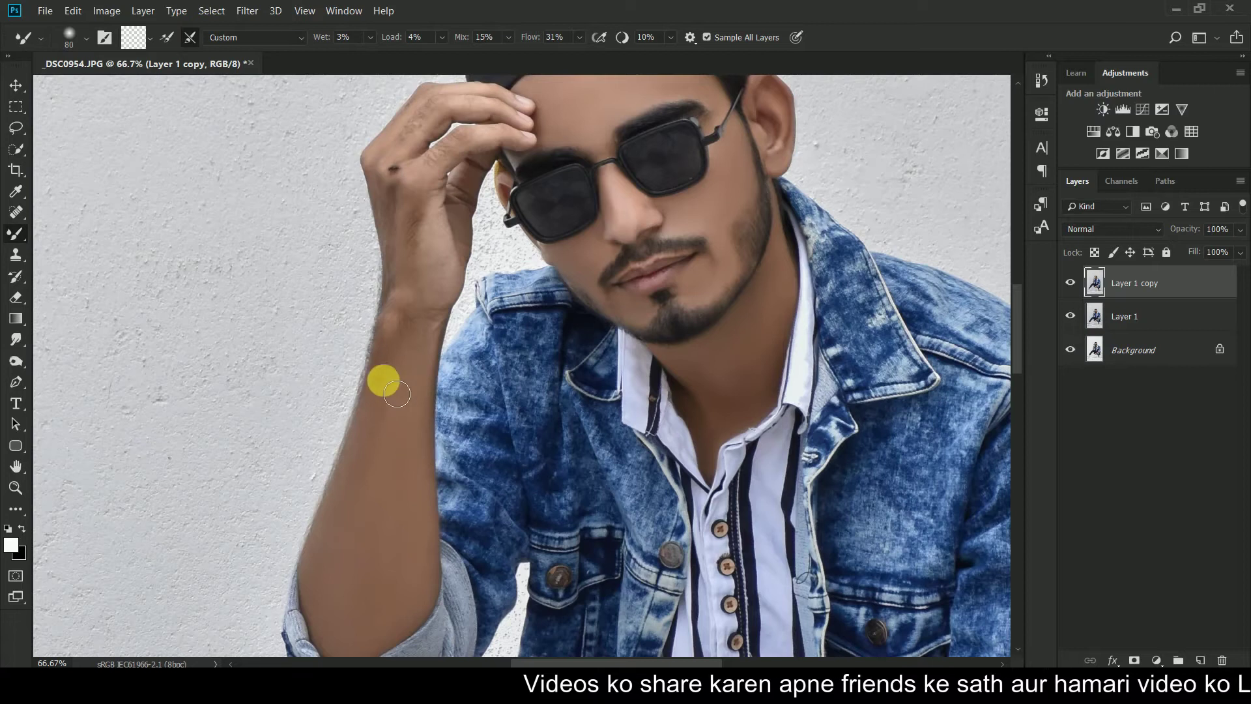
Step: Smooth the wrist and palm side of the raised hand, reducing the Mixer Brush to 60 px
{"action": "scroll", "coordinate": [411, 408], "scroll_direction": "up", "scroll_amount": 1}
{"action": "mouse_move", "coordinate": [454, 373]}
{"action": "left_mouse_down"}
{"action": "mouse_move", "coordinate": [405, 385]}
{"action": "mouse_move", "coordinate": [419, 301]}
{"action": "mouse_move", "coordinate": [420, 393]}
{"action": "mouse_move", "coordinate": [439, 427]}
{"action": "mouse_move", "coordinate": [410, 424]}
{"action": "mouse_move", "coordinate": [412, 320]}
{"action": "left_mouse_up"}
{"action": "key", "text": "bracketleft"}
{"action": "key", "text": "bracketleft"}
{"action": "mouse_move", "coordinate": [442, 234]}
{"action": "left_mouse_down"}
{"action": "mouse_move", "coordinate": [436, 201]}
{"action": "mouse_move", "coordinate": [469, 218]}
{"action": "mouse_move", "coordinate": [444, 225]}
{"action": "left_mouse_up"}
Step: Smooth the skin of the lowered forearm from the rolled cuff toward the wrist with an enlarged Mixer Brush
{"action": "scroll", "coordinate": [746, 267], "scroll_direction": "down", "scroll_amount": 5}
{"action": "left_click_drag", "start_coordinate": [563, 663], "coordinate": [630, 663]}
{"action": "scroll", "coordinate": [729, 558], "scroll_direction": "down", "scroll_amount": 7}
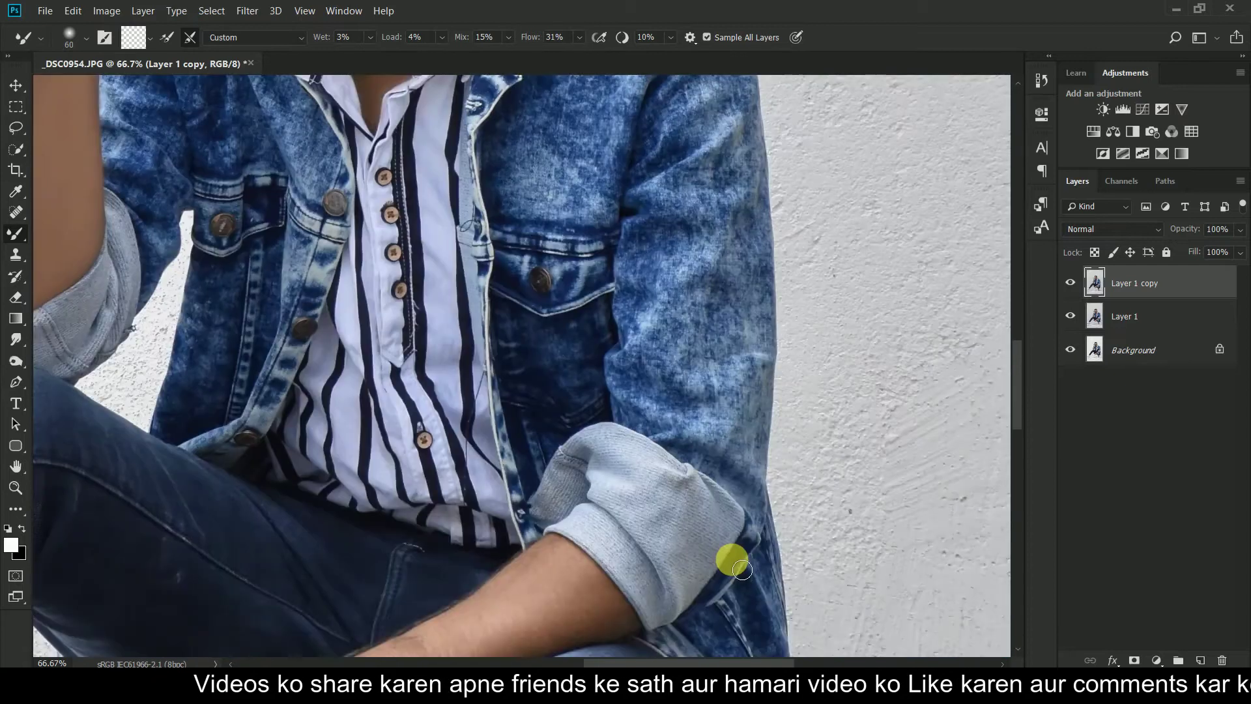
{"action": "key", "text": "bracketright"}
{"action": "key", "text": "bracketright"}
{"action": "key", "text": "bracketright"}
{"action": "key", "text": "bracketright"}
{"action": "key", "text": "bracketright"}
{"action": "mouse_move", "coordinate": [569, 333]}
{"action": "left_mouse_down"}
{"action": "mouse_move", "coordinate": [606, 353]}
{"action": "mouse_move", "coordinate": [521, 410]}
{"action": "mouse_move", "coordinate": [626, 399]}
{"action": "mouse_move", "coordinate": [567, 334]}
{"action": "mouse_move", "coordinate": [441, 446]}
{"action": "mouse_move", "coordinate": [540, 423]}
{"action": "mouse_move", "coordinate": [590, 368]}
{"action": "mouse_move", "coordinate": [629, 394]}
{"action": "mouse_move", "coordinate": [583, 350]}
{"action": "mouse_move", "coordinate": [427, 425]}
{"action": "mouse_move", "coordinate": [399, 422]}
{"action": "mouse_move", "coordinate": [402, 454]}
{"action": "mouse_move", "coordinate": [429, 467]}
{"action": "mouse_move", "coordinate": [441, 431]}
{"action": "mouse_move", "coordinate": [481, 394]}
{"action": "mouse_move", "coordinate": [420, 445]}
{"action": "mouse_move", "coordinate": [372, 447]}
{"action": "mouse_move", "coordinate": [331, 424]}
{"action": "mouse_move", "coordinate": [317, 504]}
{"action": "mouse_move", "coordinate": [347, 485]}
{"action": "mouse_move", "coordinate": [318, 441]}
{"action": "mouse_move", "coordinate": [278, 526]}
{"action": "mouse_move", "coordinate": [290, 437]}
{"action": "left_mouse_up"}
Step: Smooth the wrist, back of the hand and fingers of the lowered arm, reducing the Mixer Brush to 60 px
{"action": "key", "text": "bracketright"}
{"action": "key", "text": "bracketright"}
{"action": "key", "text": "bracketleft"}
{"action": "key", "text": "bracketleft"}
{"action": "key", "text": "bracketleft"}
{"action": "scroll", "coordinate": [391, 450], "scroll_direction": "down", "scroll_amount": 1}
{"action": "scroll", "coordinate": [317, 463], "scroll_direction": "down", "scroll_amount": 3}
{"action": "key", "text": "bracketleft"}
{"action": "key", "text": "bracketleft"}
{"action": "key", "text": "bracketleft"}
{"action": "key", "text": "bracketleft"}
{"action": "mouse_move", "coordinate": [291, 482]}
{"action": "left_mouse_down"}
{"action": "mouse_move", "coordinate": [231, 499]}
{"action": "mouse_move", "coordinate": [214, 436]}
{"action": "mouse_move", "coordinate": [163, 486]}
{"action": "mouse_move", "coordinate": [207, 402]}
{"action": "left_mouse_up"}
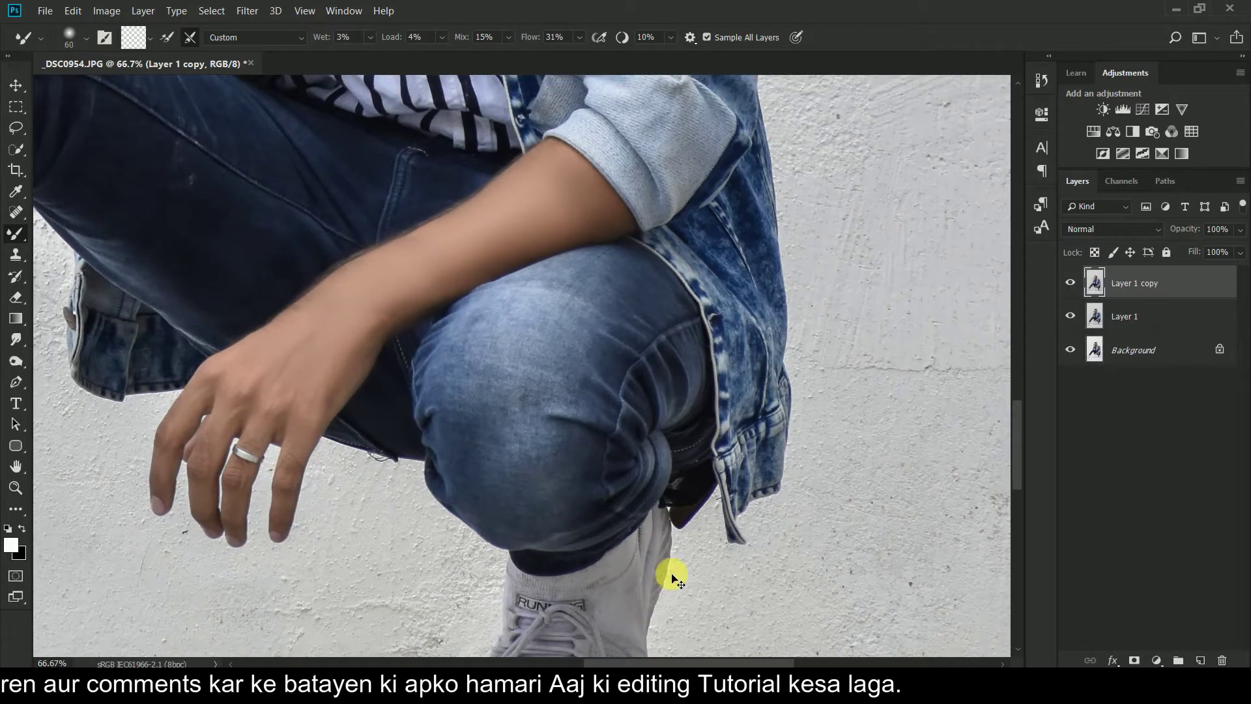
Step: Lower the opacity of Layer 1 copy to 80% to soften the skin smoothing
{"action": "key", "text": "ctrl+minus"}
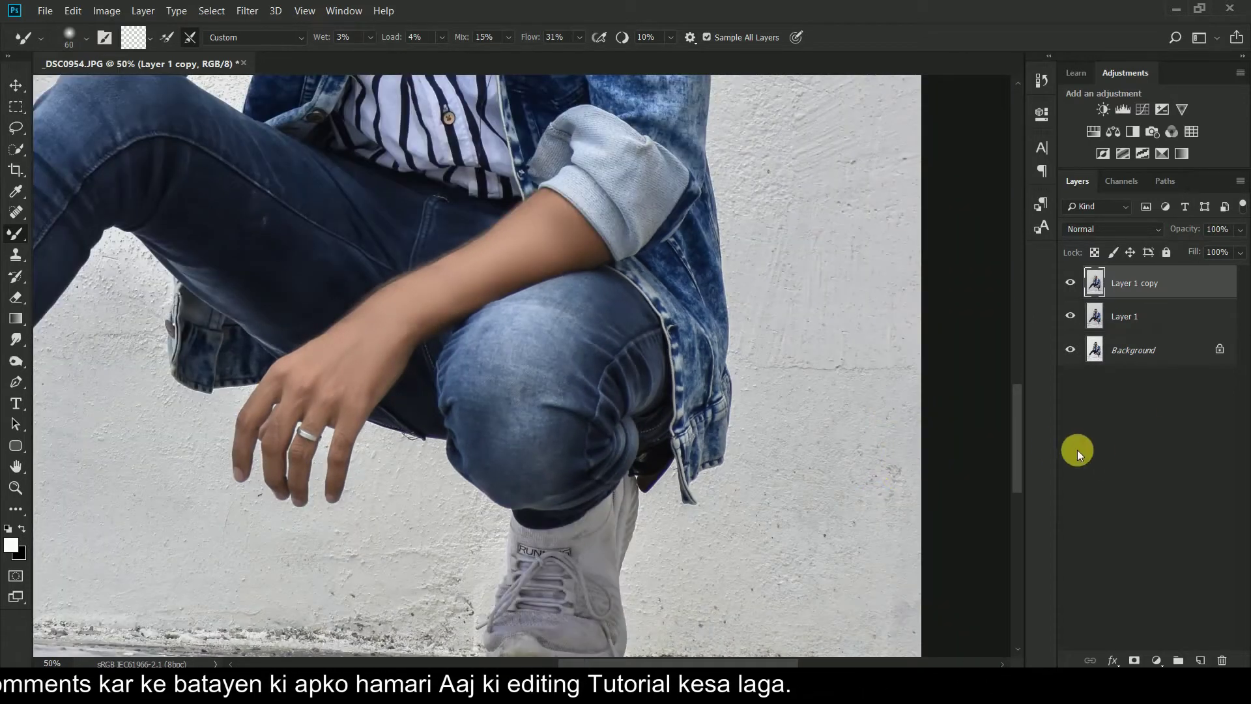
{"action": "left_click_drag", "start_coordinate": [1014, 436], "coordinate": [1005, 329]}
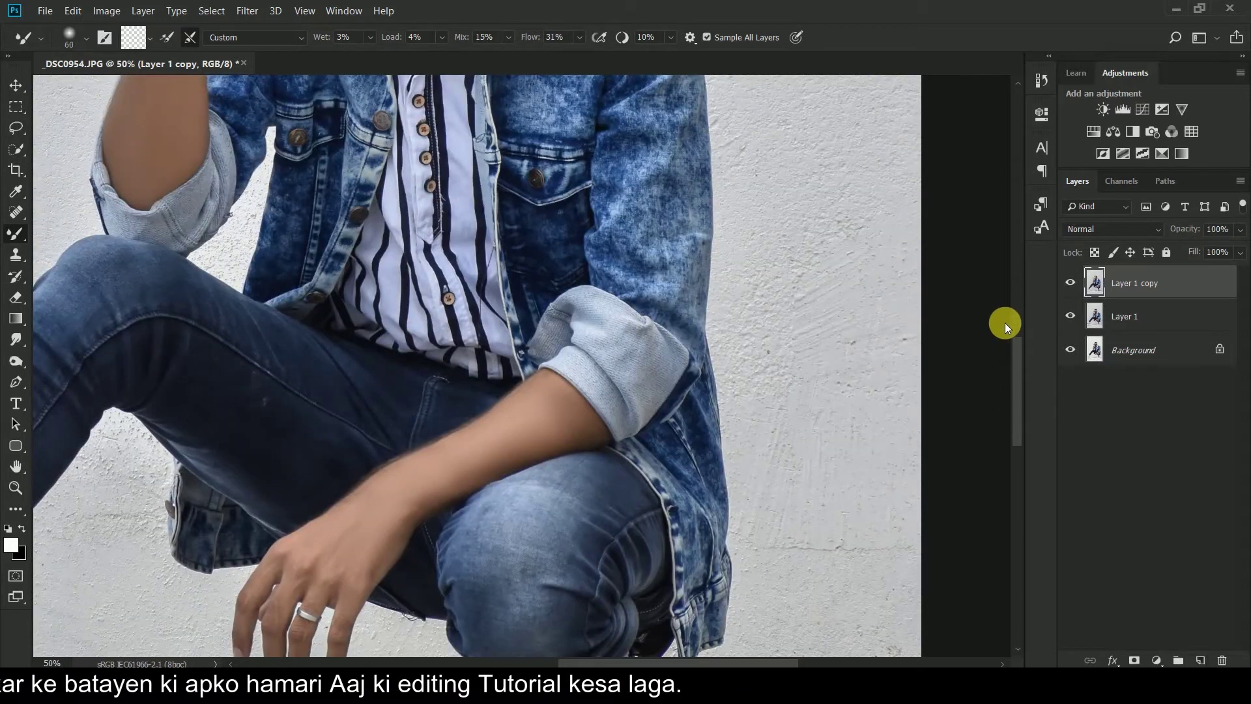
{"action": "scroll", "coordinate": [1005, 322], "scroll_direction": "up", "scroll_amount": 8}
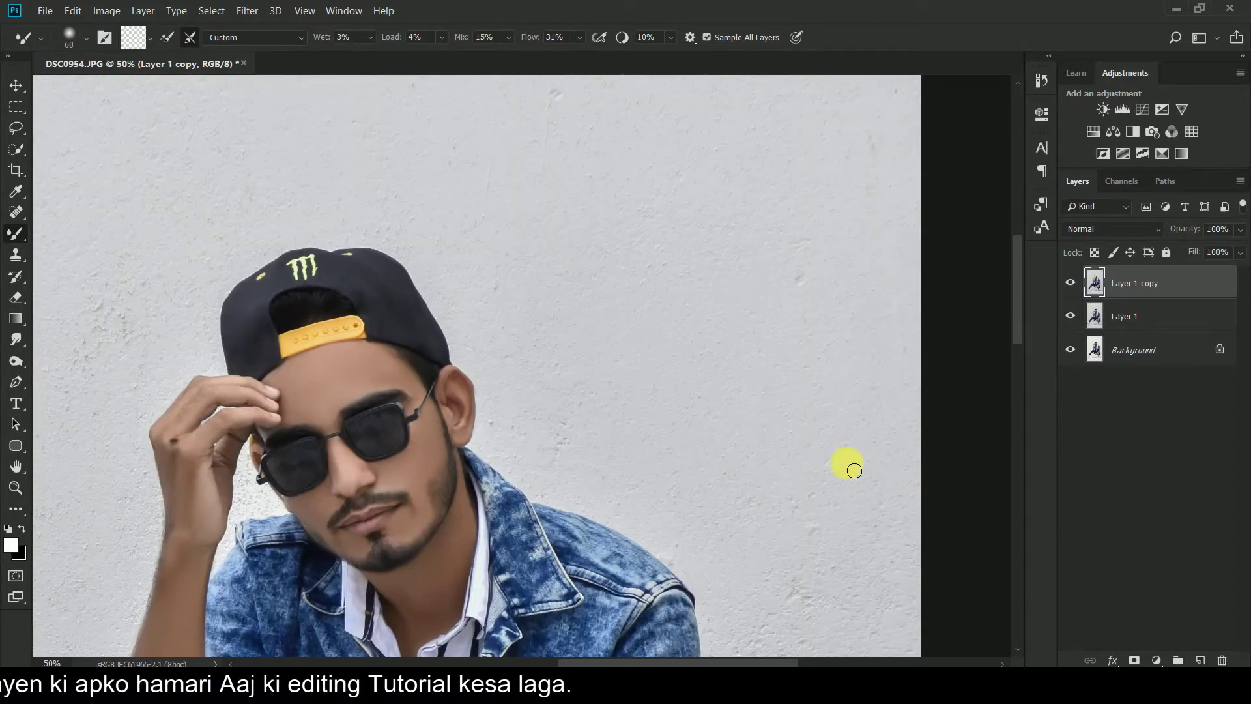
{"action": "left_click_drag", "start_coordinate": [760, 661], "coordinate": [709, 661]}
{"action": "scroll", "coordinate": [726, 447], "scroll_direction": "down", "scroll_amount": 5}
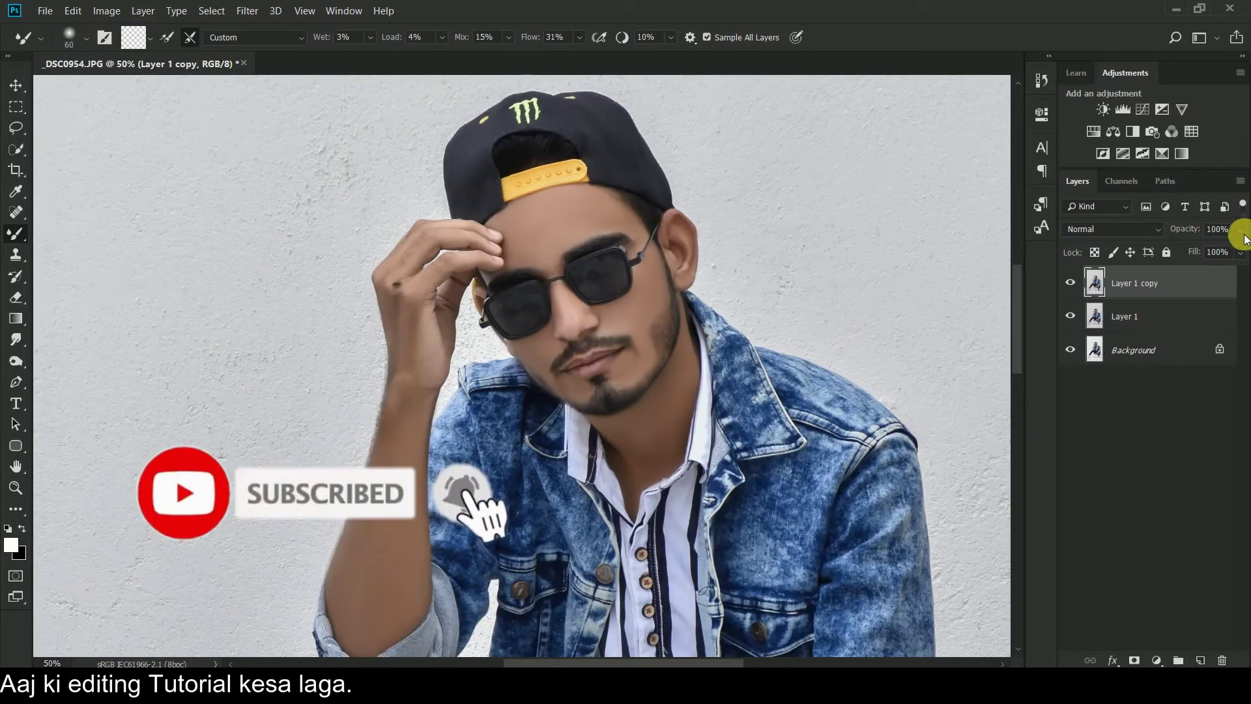
{"action": "left_click", "coordinate": [1218, 229]}
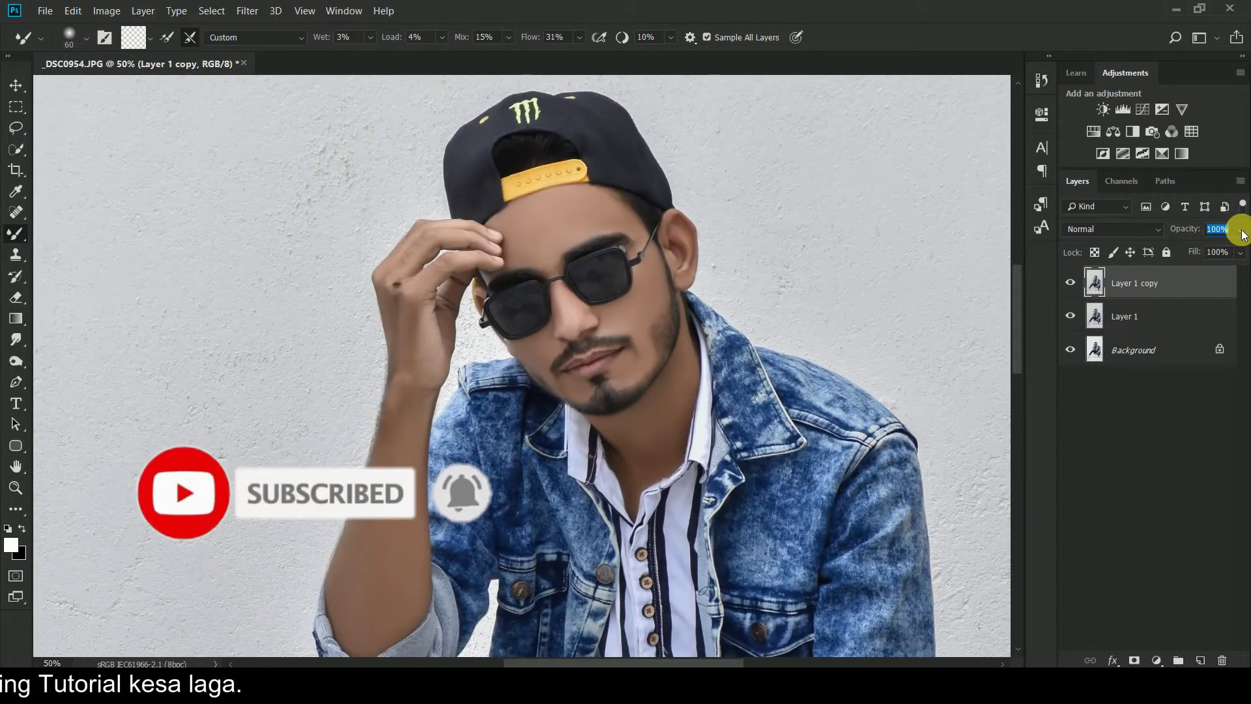
{"action": "left_click", "coordinate": [1241, 229]}
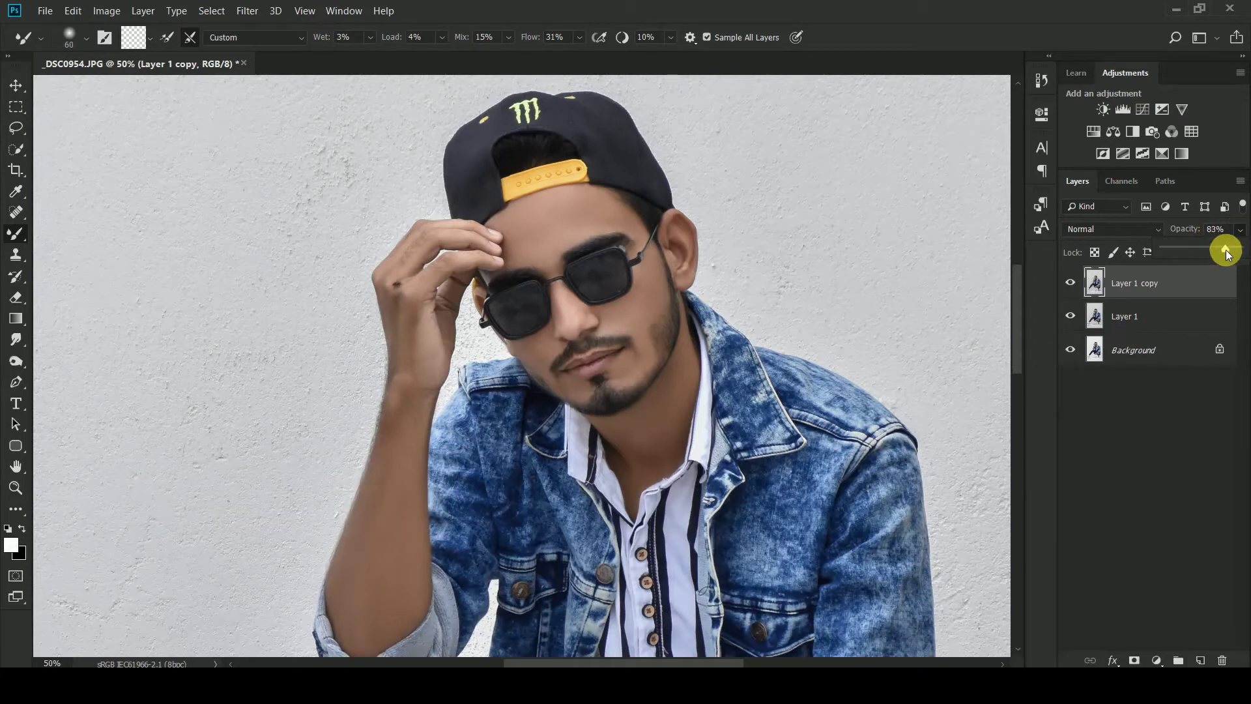
{"action": "left_click", "coordinate": [1226, 251]}
{"action": "left_click_drag", "start_coordinate": [1223, 248], "coordinate": [1226, 248]}
{"action": "left_click", "coordinate": [1117, 467]}
Step: Merge Layer 1 copy with Layer 1 and duplicate the merged layer
{"action": "key", "text": "ctrl+minus"}
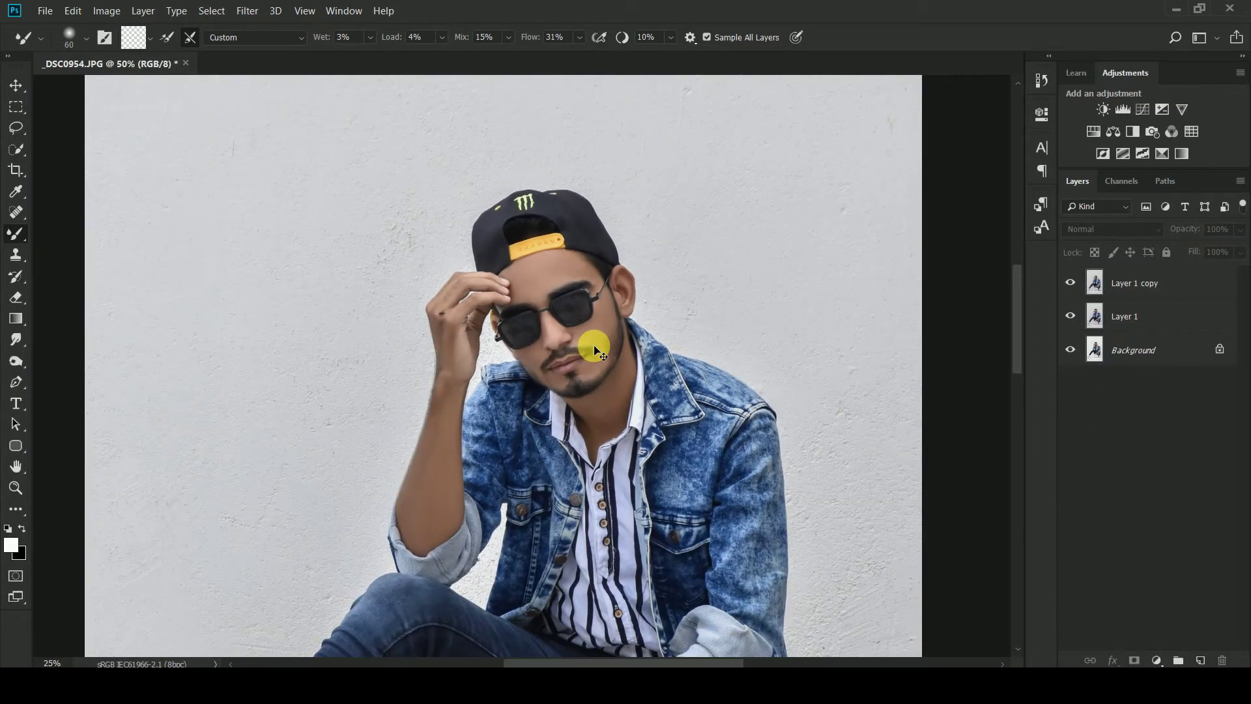
{"action": "key", "text": "ctrl+plus"}
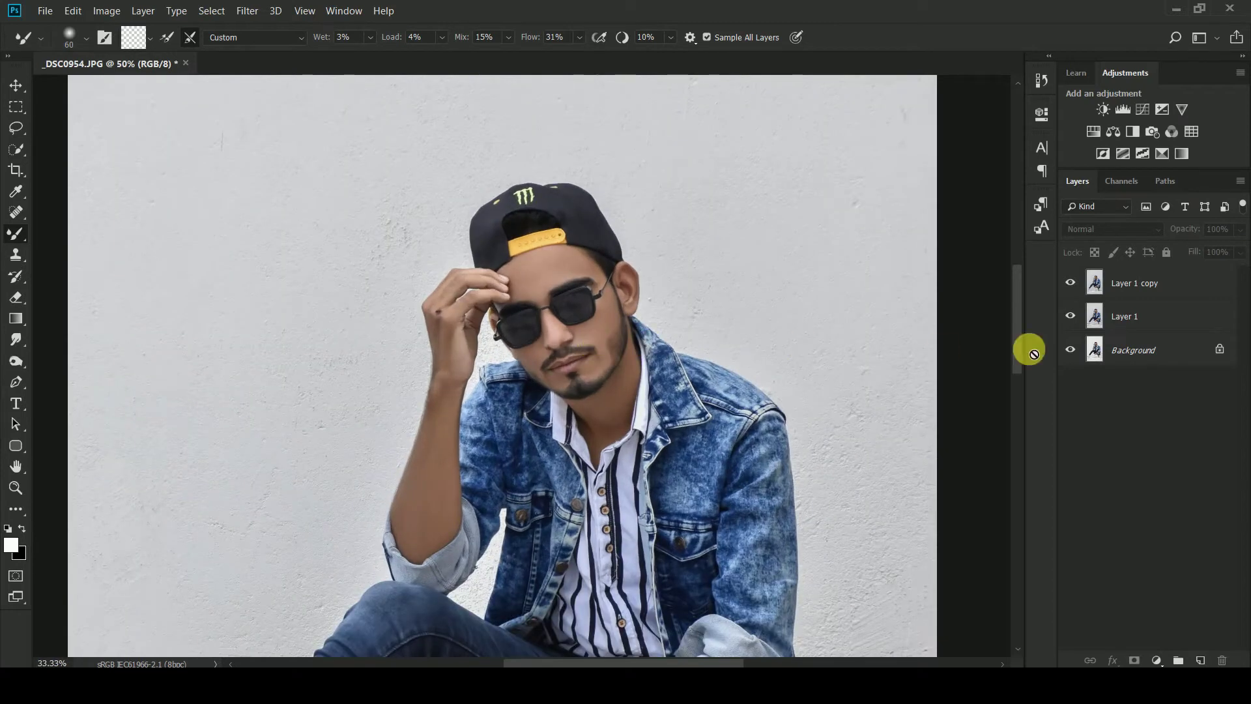
{"action": "left_click", "coordinate": [1179, 280]}
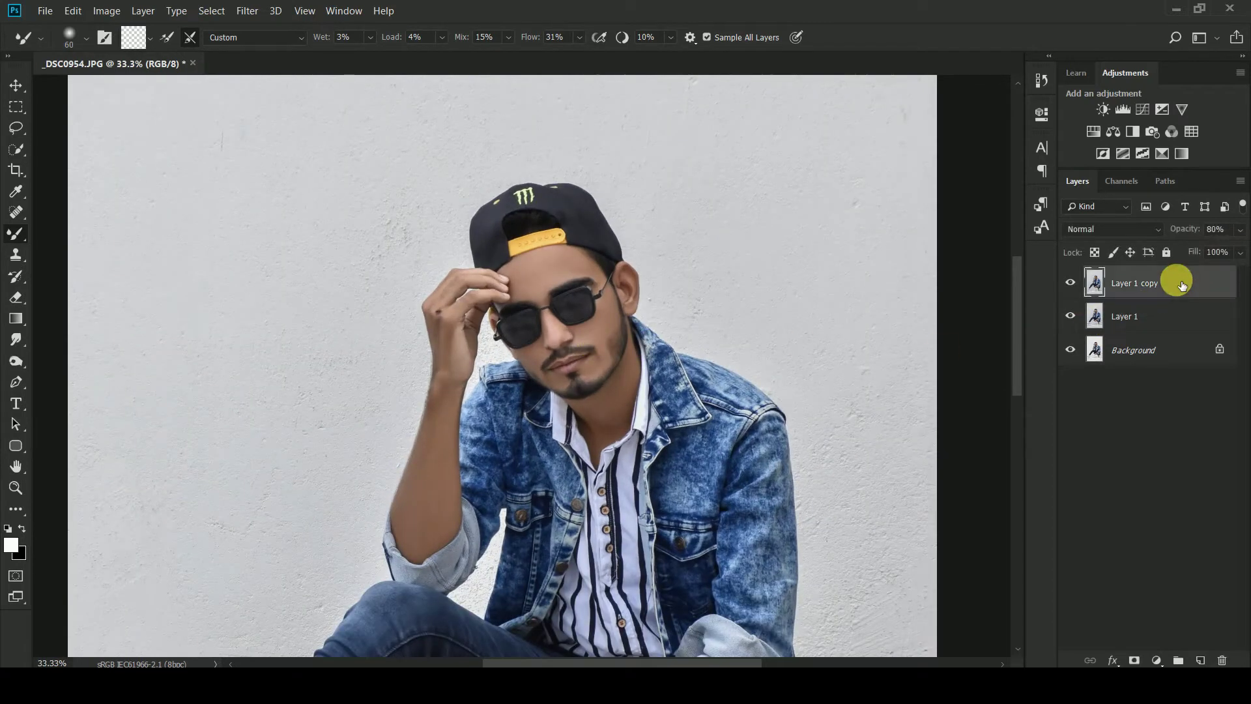
{"action": "left_click", "coordinate": [1182, 315], "text": "shift"}
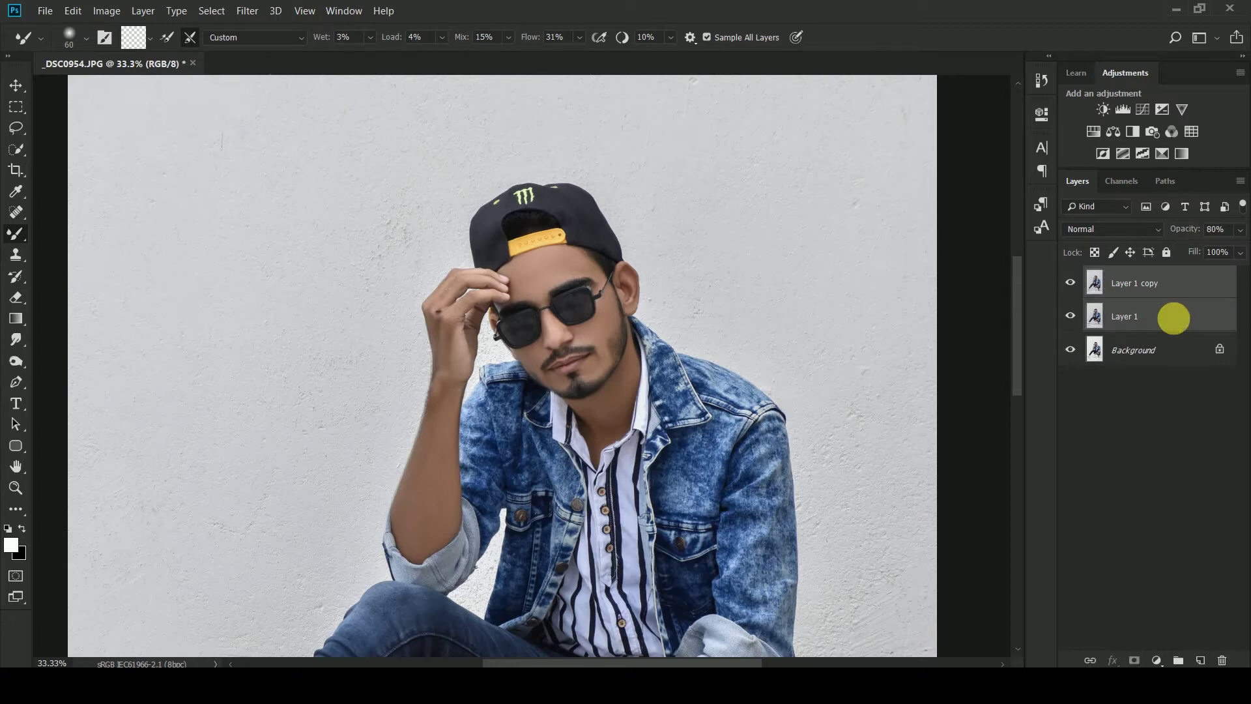
{"action": "key", "text": "ctrl+e"}
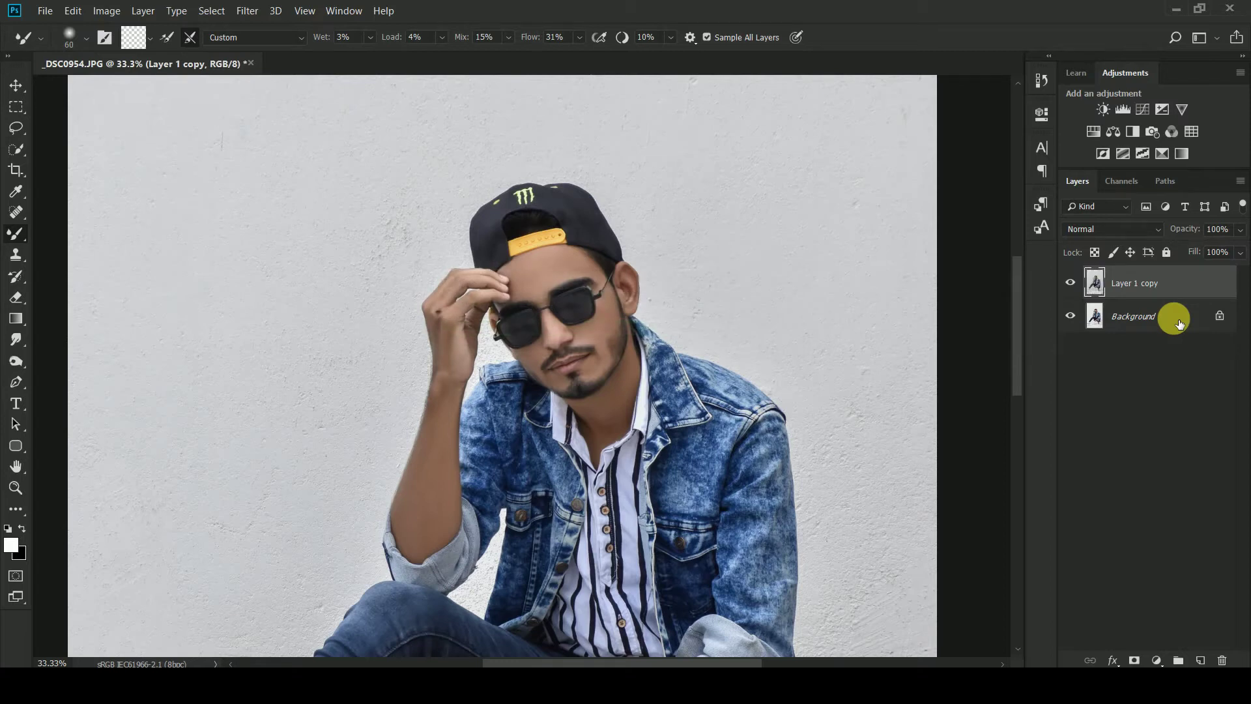
{"action": "key", "text": "ctrl+j"}
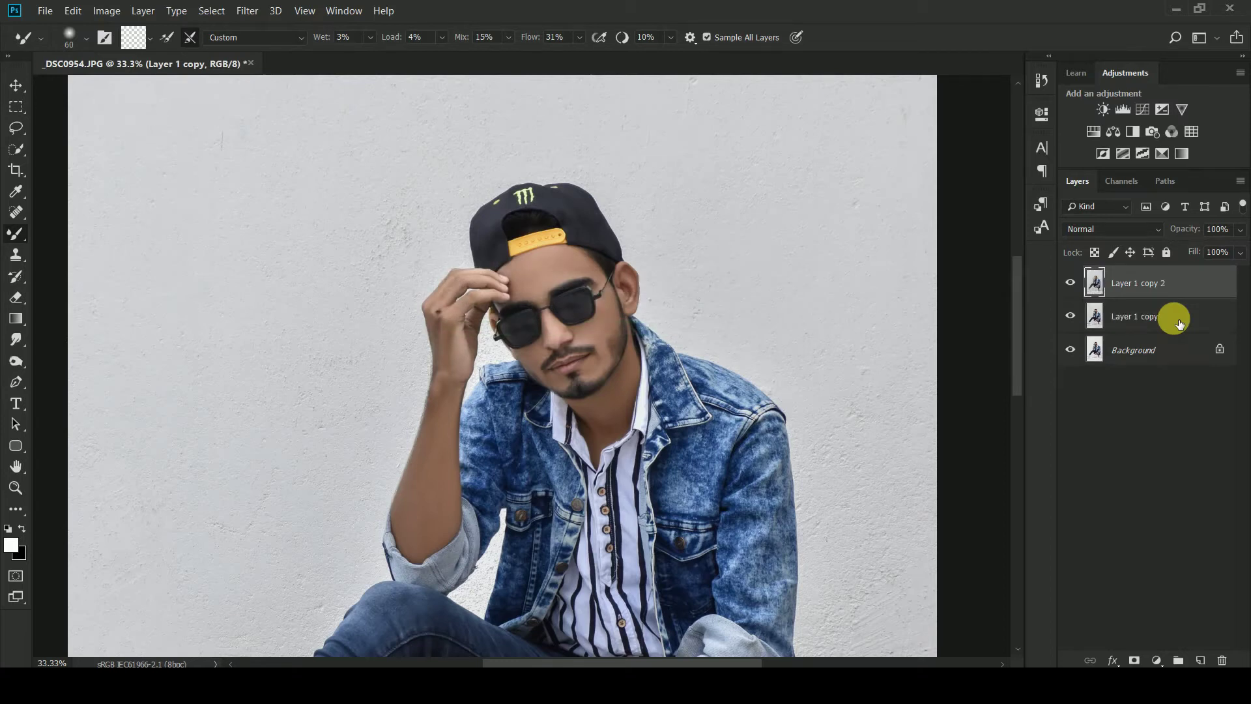
Step: Open the Camera Raw filter on the duplicate layer and set Contrast +14, Highlights -28, Shadows +30, Whites +2, Blacks -8, Clarity +6 and Vibrance +6
{"action": "key", "text": "ctrl+minus"}
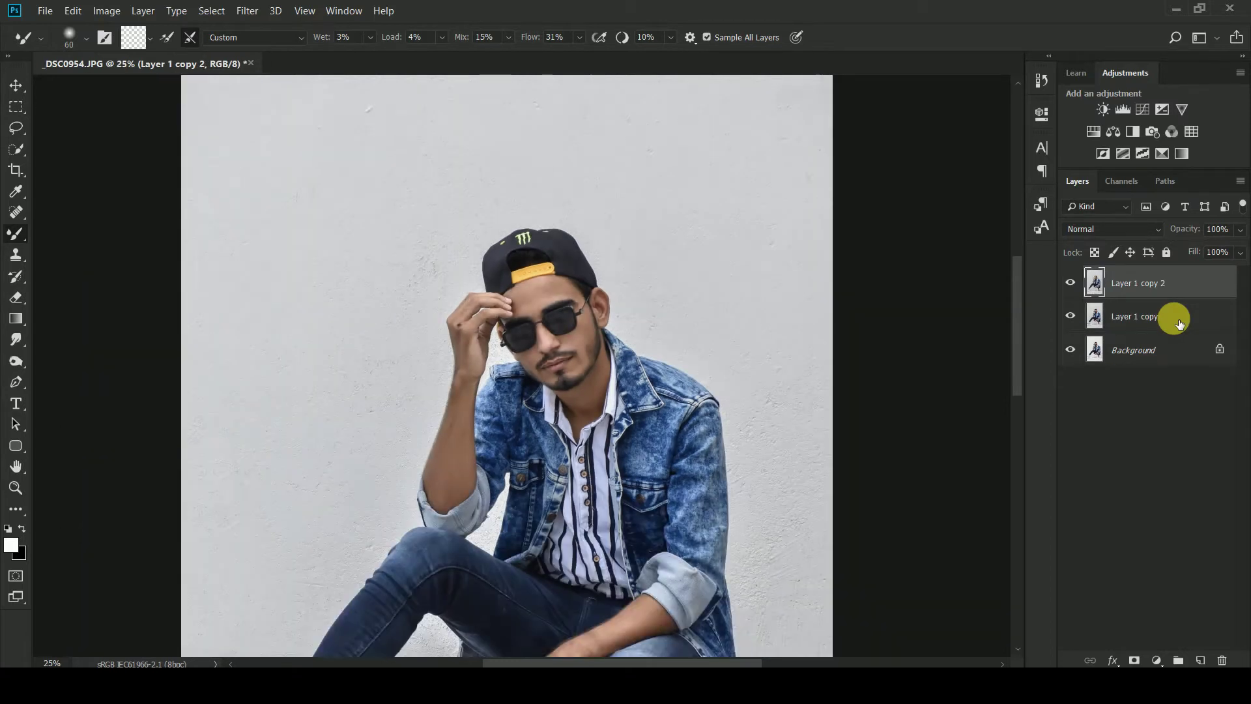
{"action": "scroll", "coordinate": [362, 121], "scroll_direction": "down", "scroll_amount": 3}
{"action": "scroll", "coordinate": [362, 122], "scroll_direction": "down", "scroll_amount": 1}
{"action": "left_click", "coordinate": [247, 11]}
{"action": "left_click", "coordinate": [297, 103]}
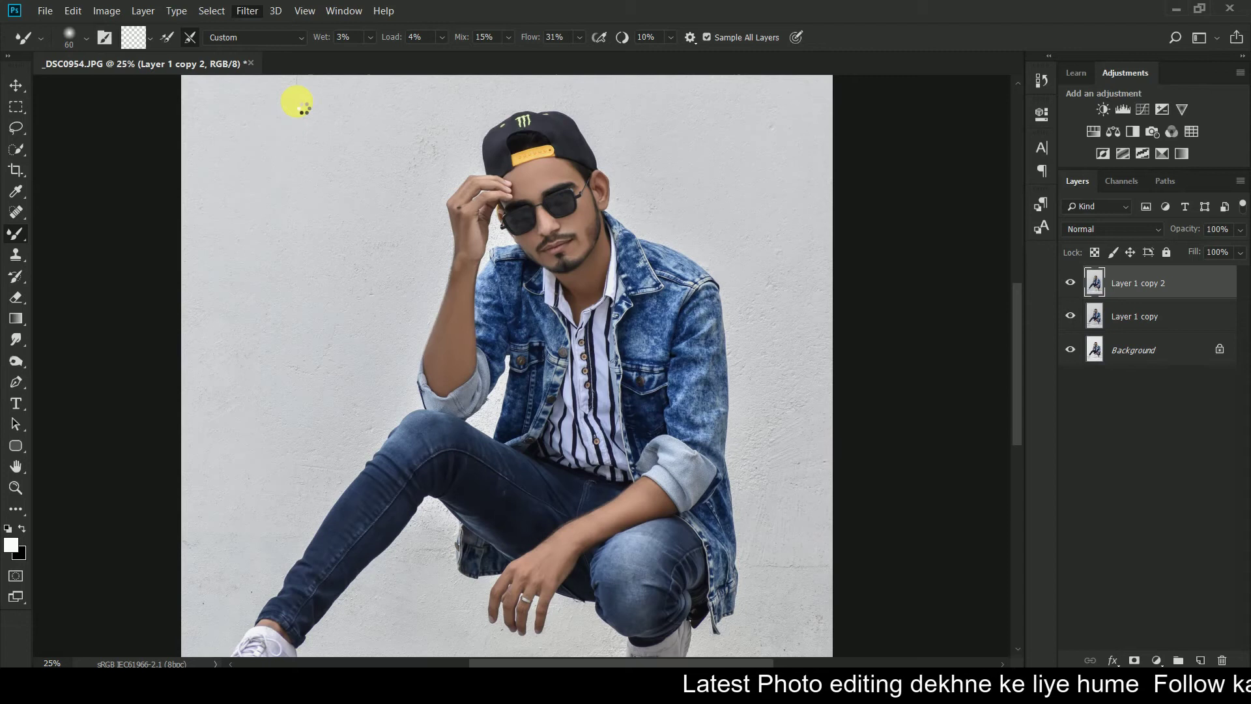
{"action": "key", "text": "ctrl+shift+a"}
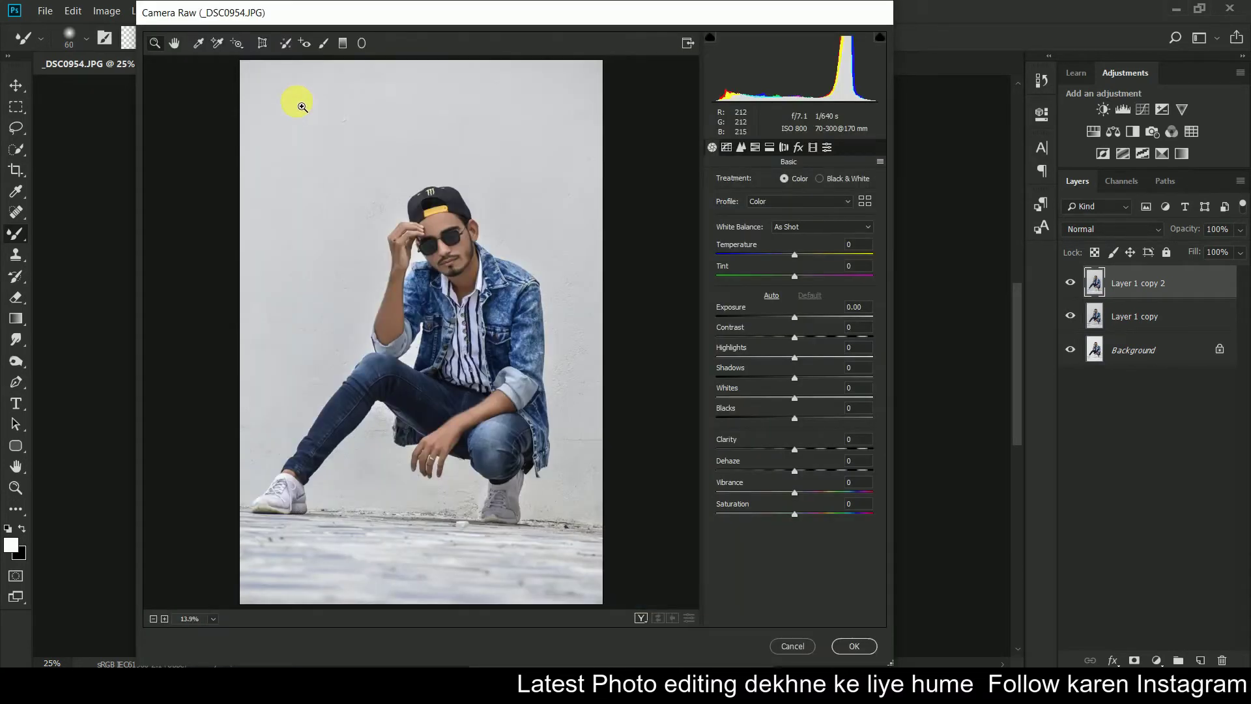
{"action": "left_click_drag", "start_coordinate": [795, 338], "coordinate": [806, 340]}
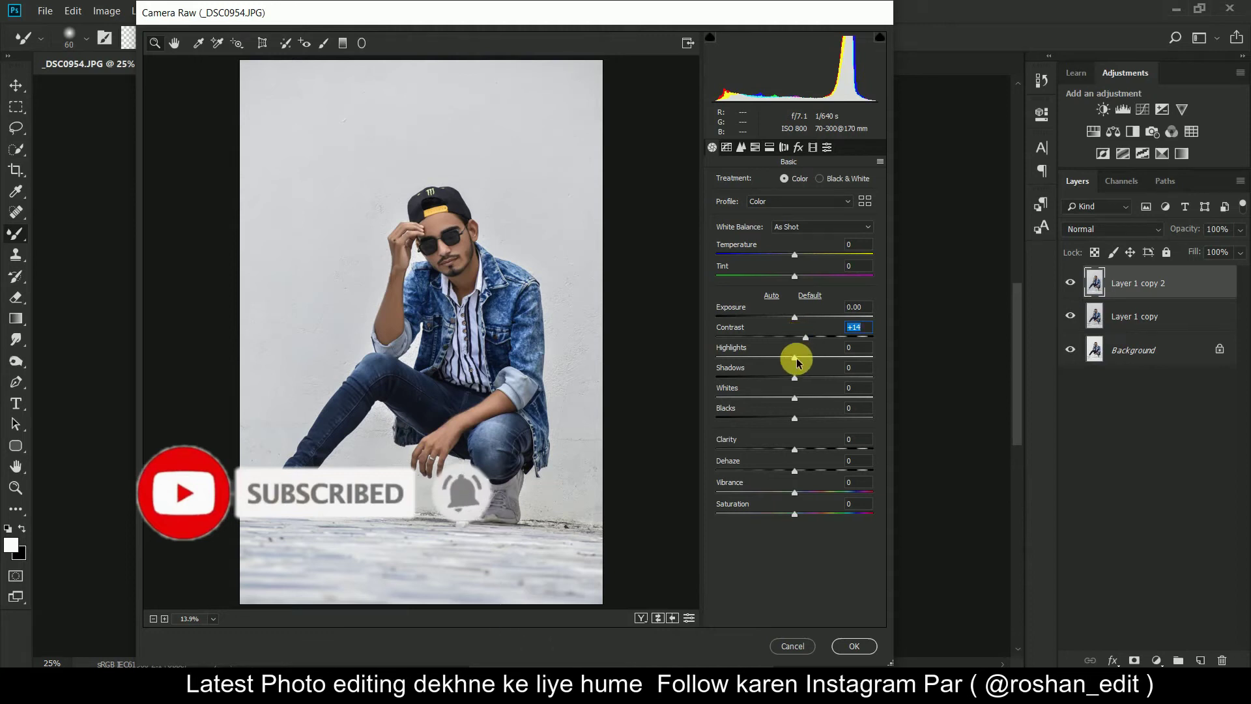
{"action": "left_click_drag", "start_coordinate": [797, 361], "coordinate": [777, 362]}
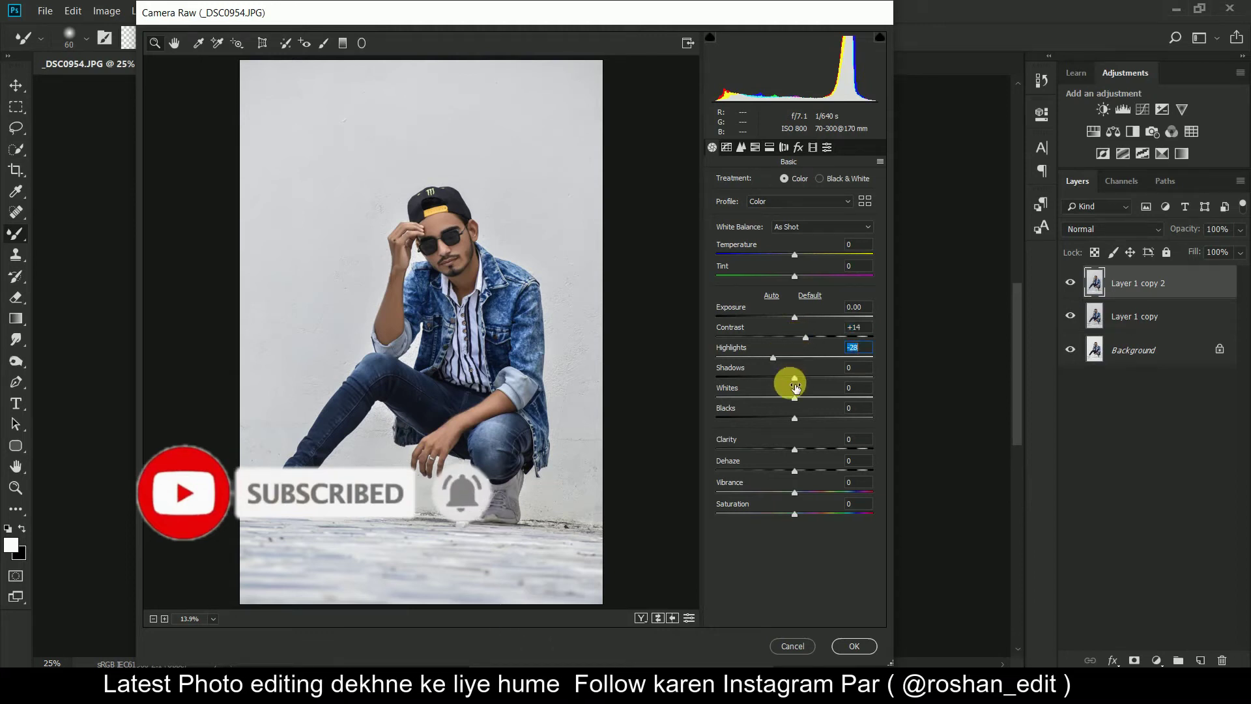
{"action": "left_click_drag", "start_coordinate": [810, 383], "coordinate": [821, 384]}
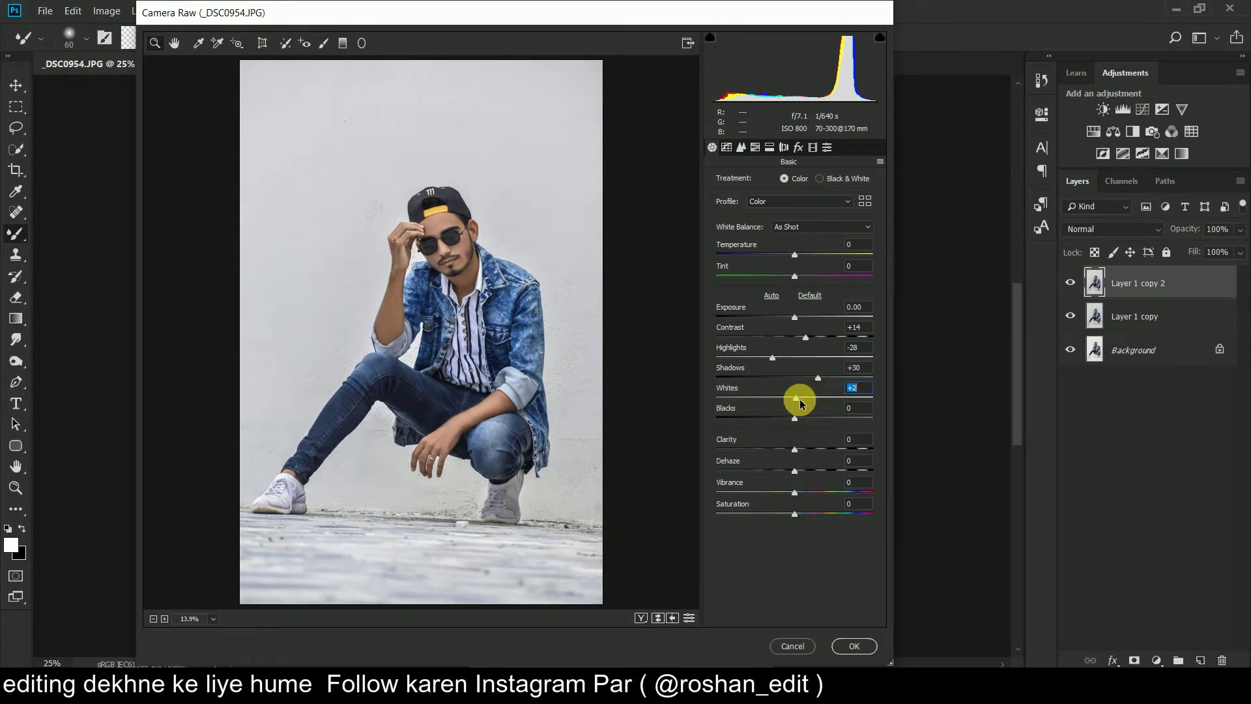
{"action": "left_click_drag", "start_coordinate": [795, 418], "coordinate": [788, 418]}
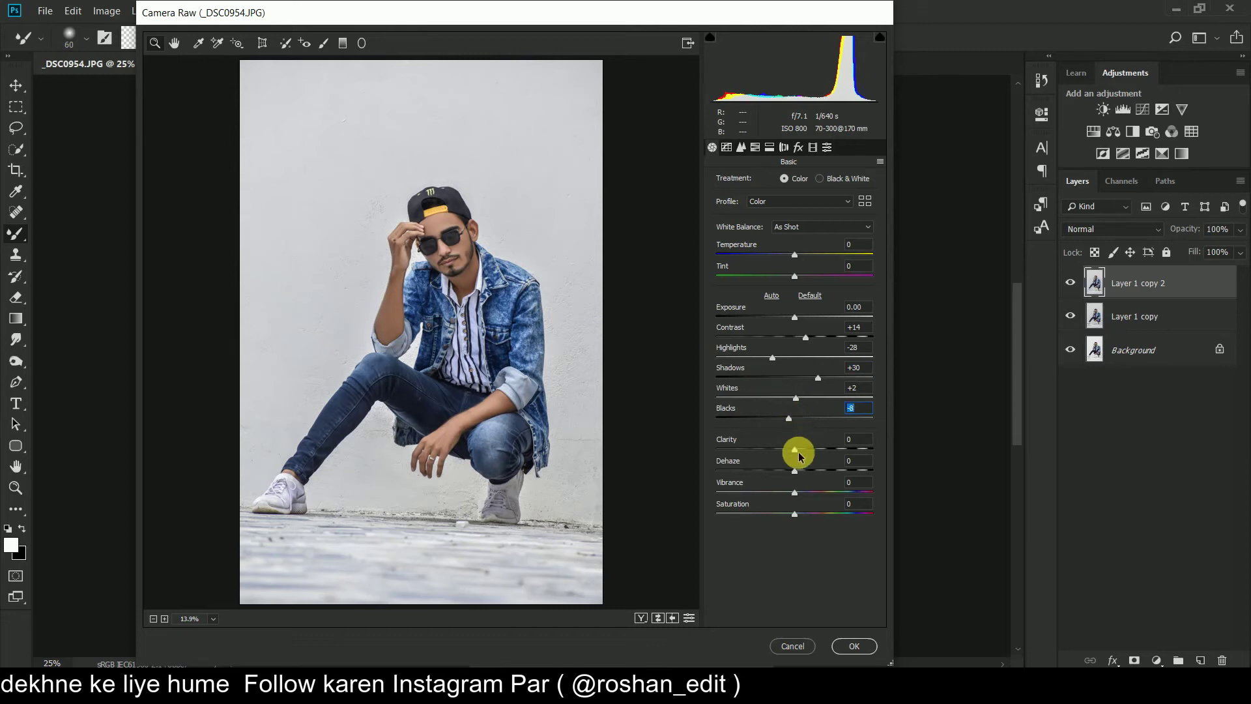
{"action": "left_click_drag", "start_coordinate": [795, 494], "coordinate": [802, 497]}
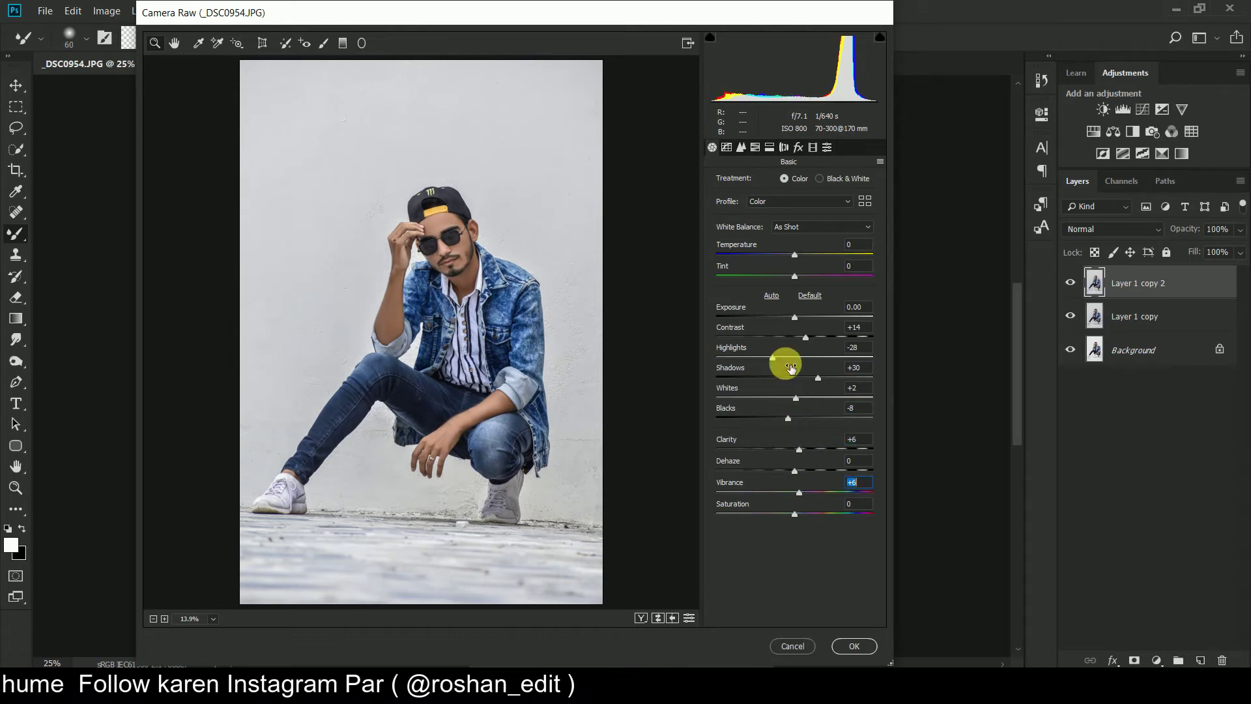
Step: Set the HSL saturation in Camera Raw to Oranges +13, Aquas +58 and Blues +11
{"action": "left_click", "coordinate": [770, 148]}
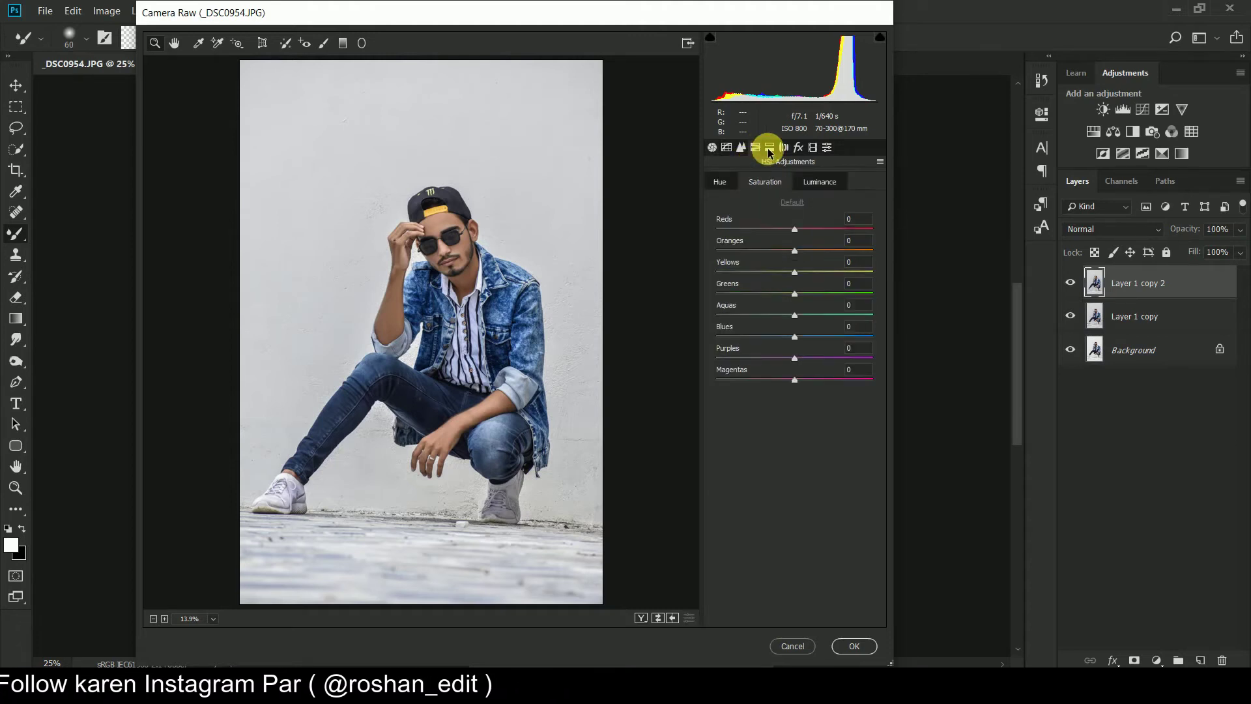
{"action": "left_click_drag", "start_coordinate": [797, 256], "coordinate": [807, 255]}
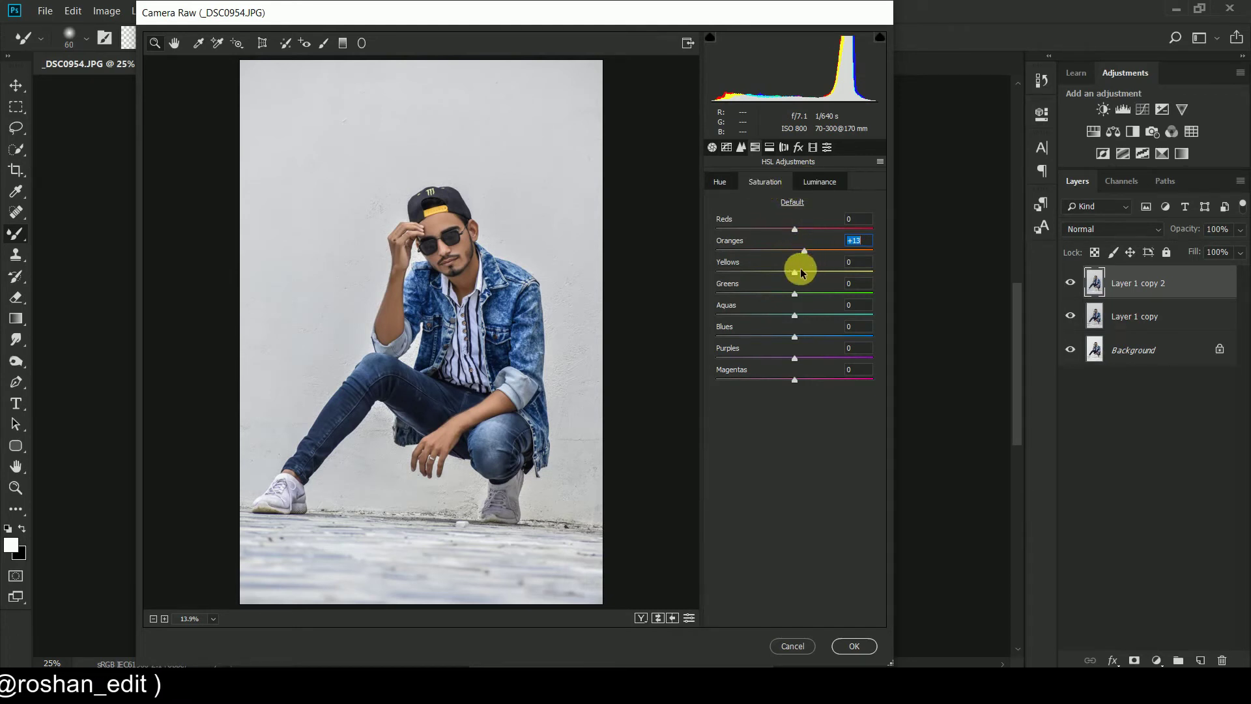
{"action": "left_click", "coordinate": [804, 317]}
{"action": "left_click_drag", "start_coordinate": [803, 317], "coordinate": [842, 318]}
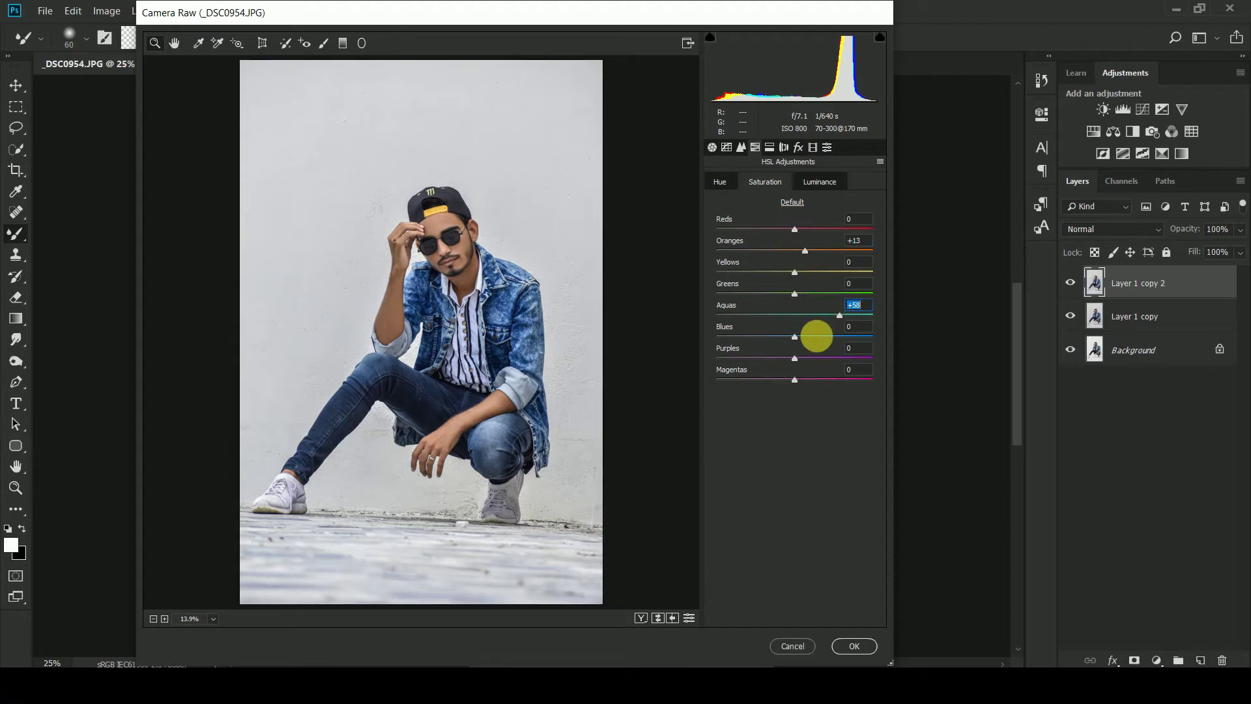
{"action": "mouse_move", "coordinate": [819, 340]}
{"action": "left_mouse_down"}
{"action": "mouse_move", "coordinate": [755, 339]}
{"action": "mouse_move", "coordinate": [802, 339]}
{"action": "left_mouse_up"}
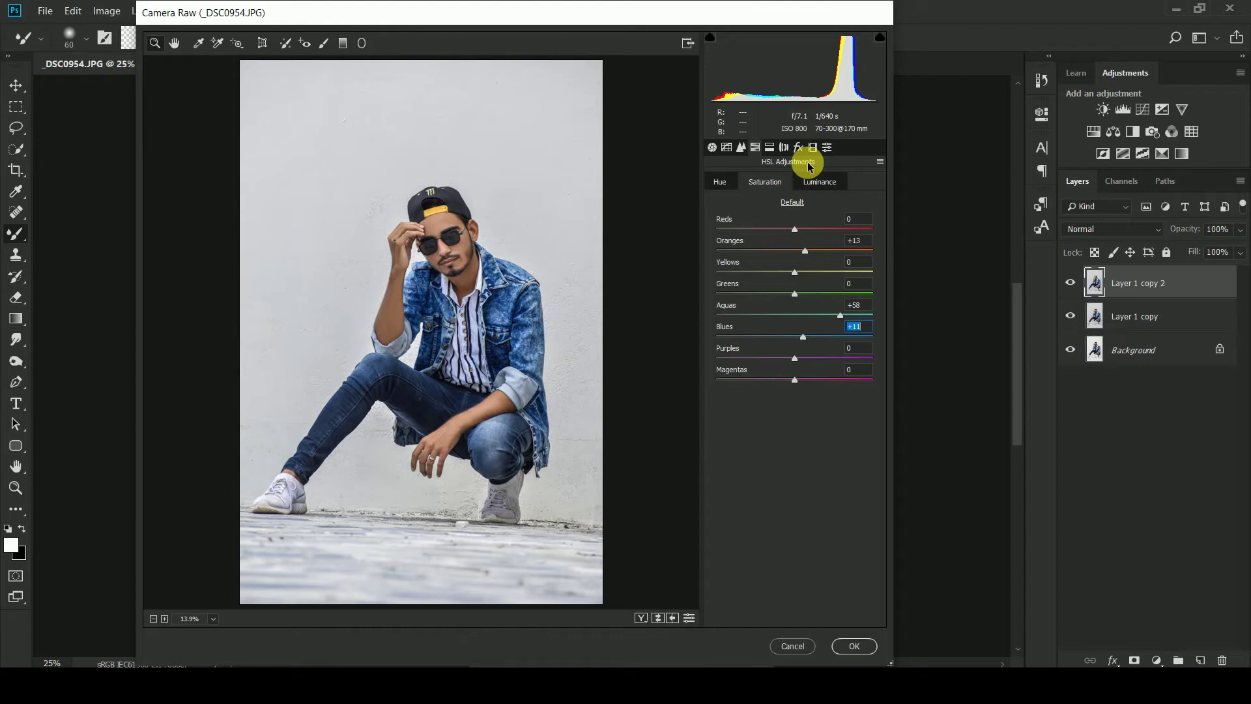
Step: Add a Highlight Priority post-crop vignette with an amount of -34 and apply the Camera Raw filter
{"action": "left_click", "coordinate": [799, 147]}
{"action": "left_click_drag", "start_coordinate": [795, 317], "coordinate": [785, 319]}
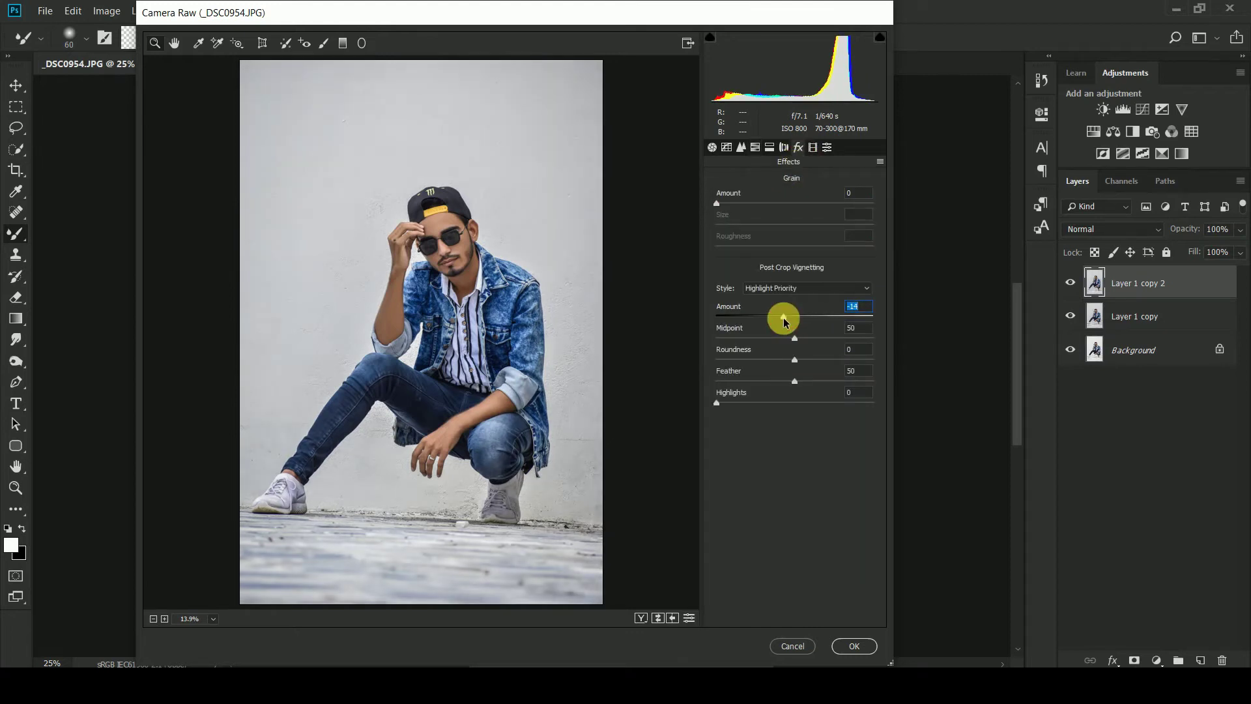
{"action": "left_click_drag", "start_coordinate": [784, 321], "coordinate": [767, 320]}
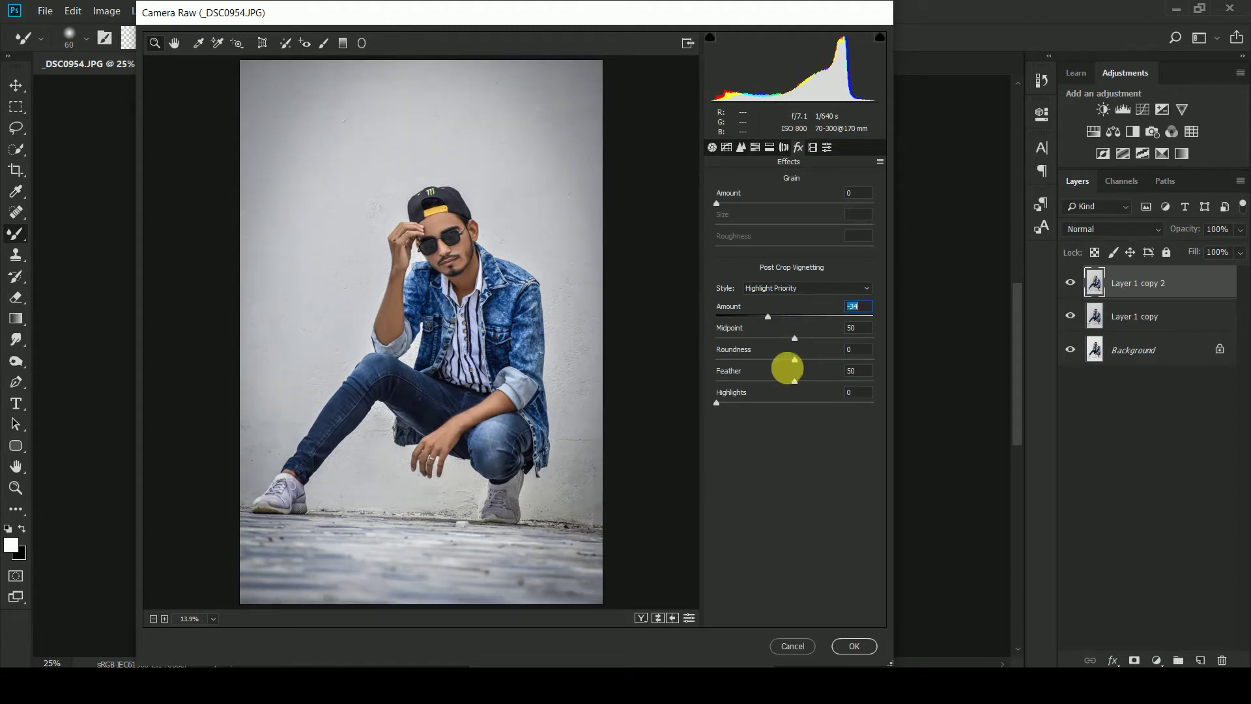
{"action": "left_click", "coordinate": [864, 645]}
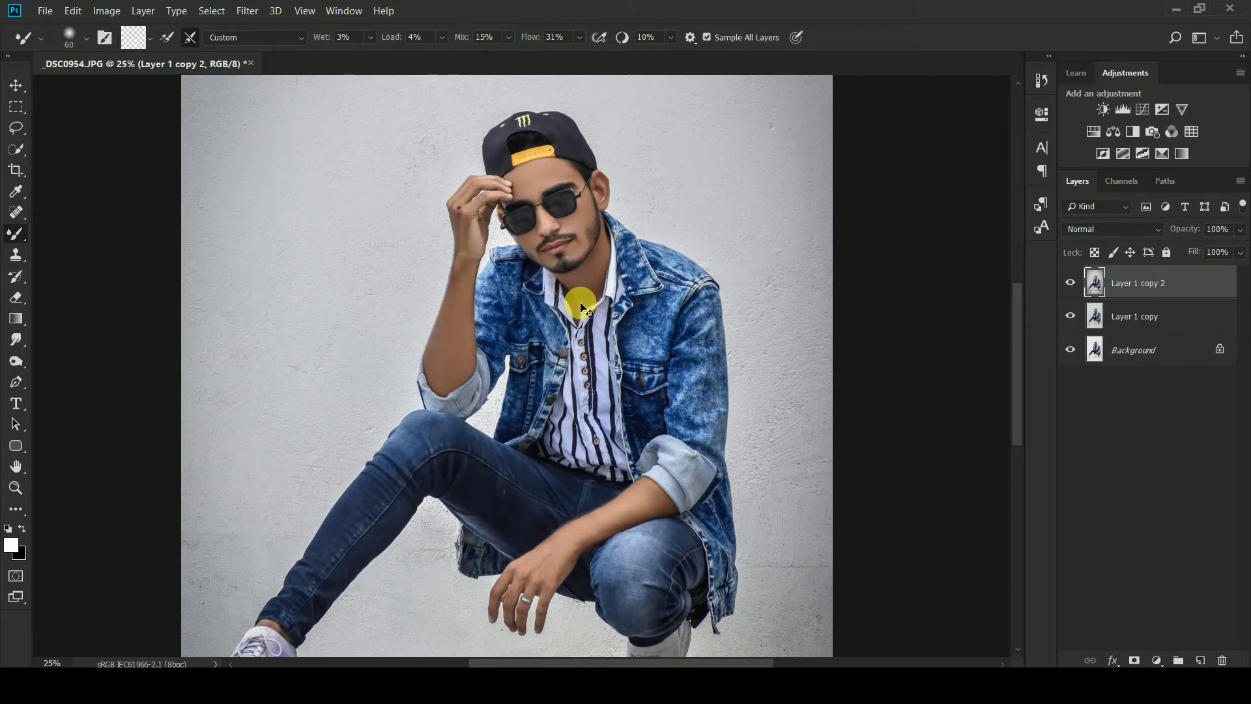
Step: Compare the photo with and without Layer 1 copy 2 and examine the overall result at different magnifications
{"action": "key", "text": "ctrl+minus"}
{"action": "key", "text": "ctrl+minus"}
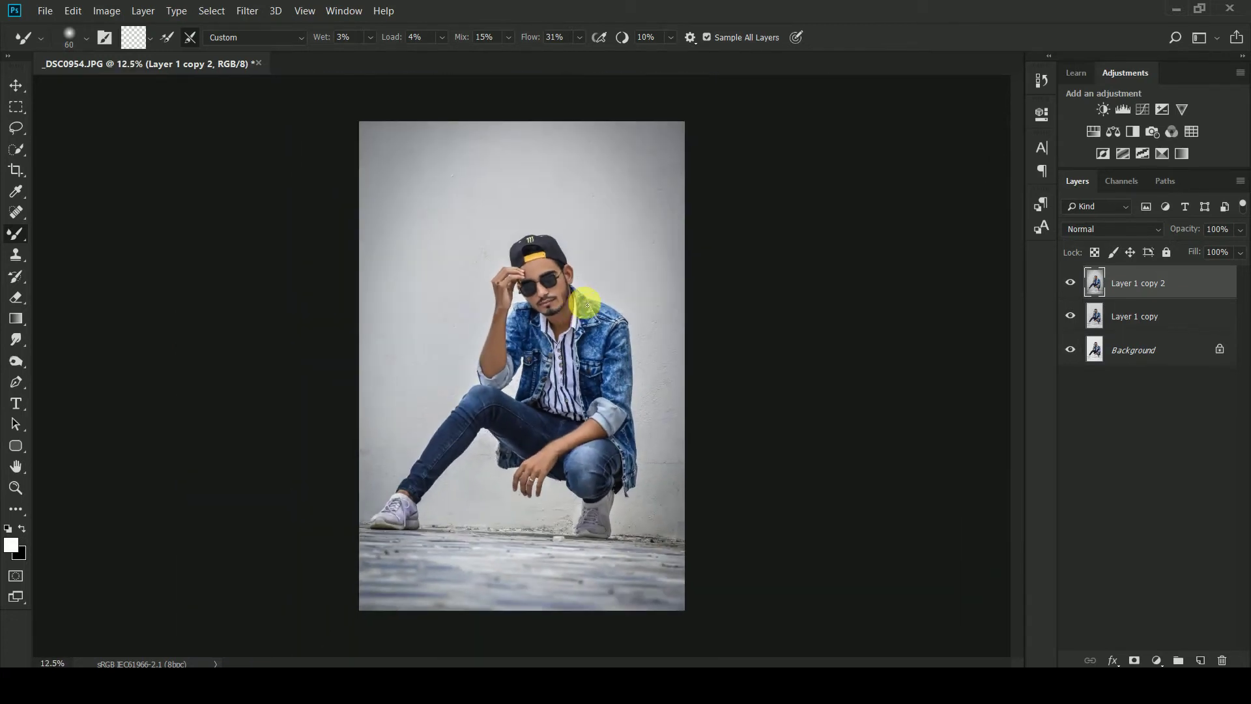
{"action": "left_click", "coordinate": [1071, 283]}
{"action": "left_click", "coordinate": [1071, 283]}
{"action": "left_click", "coordinate": [1071, 283]}
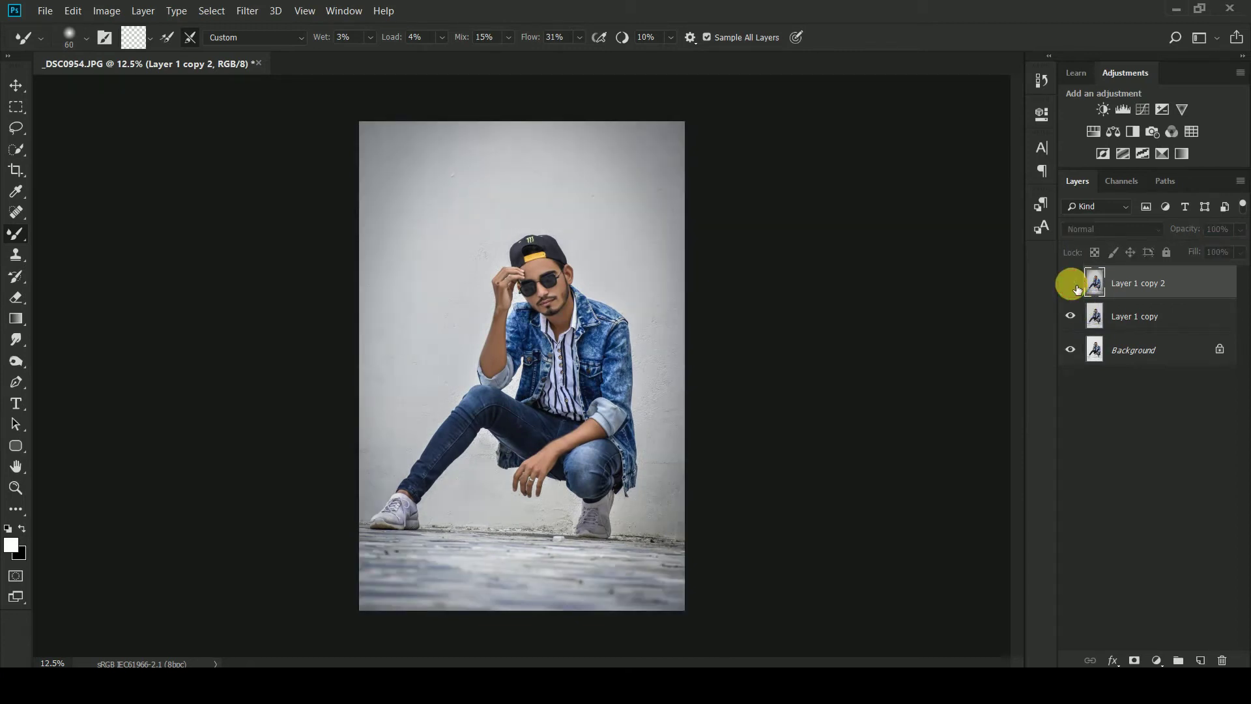
{"action": "left_click", "coordinate": [1071, 283]}
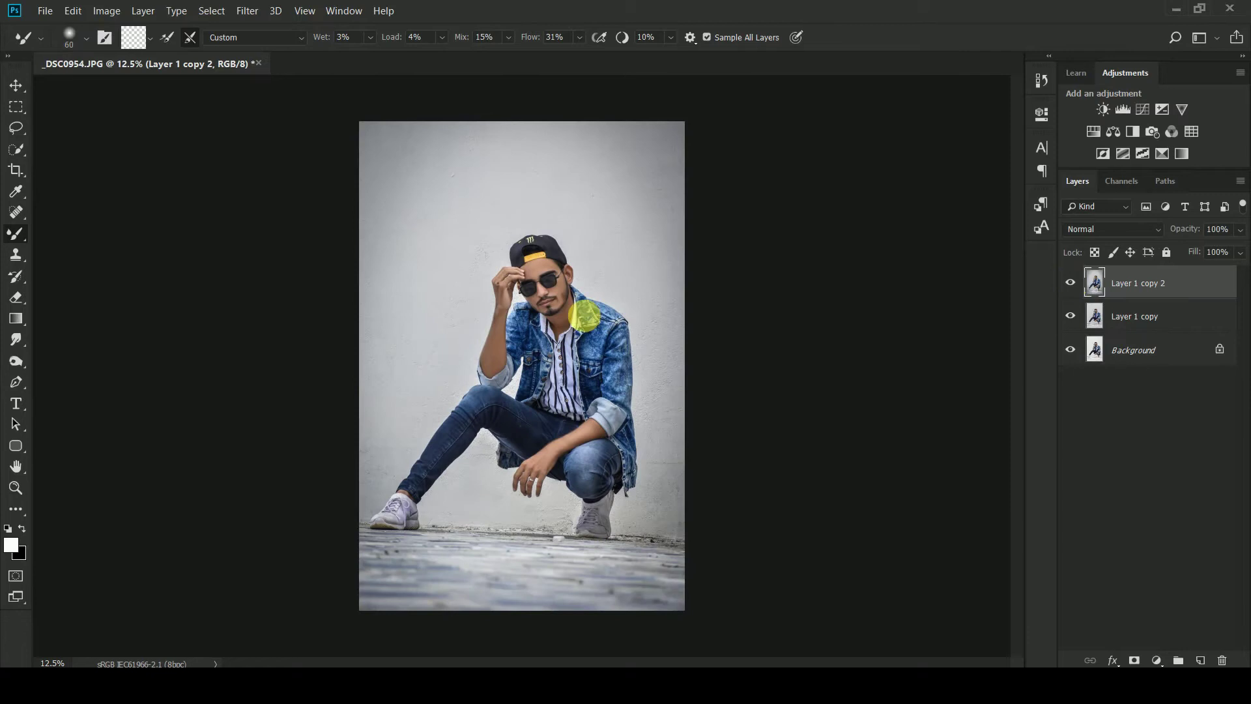
{"action": "key", "text": "ctrl+plus"}
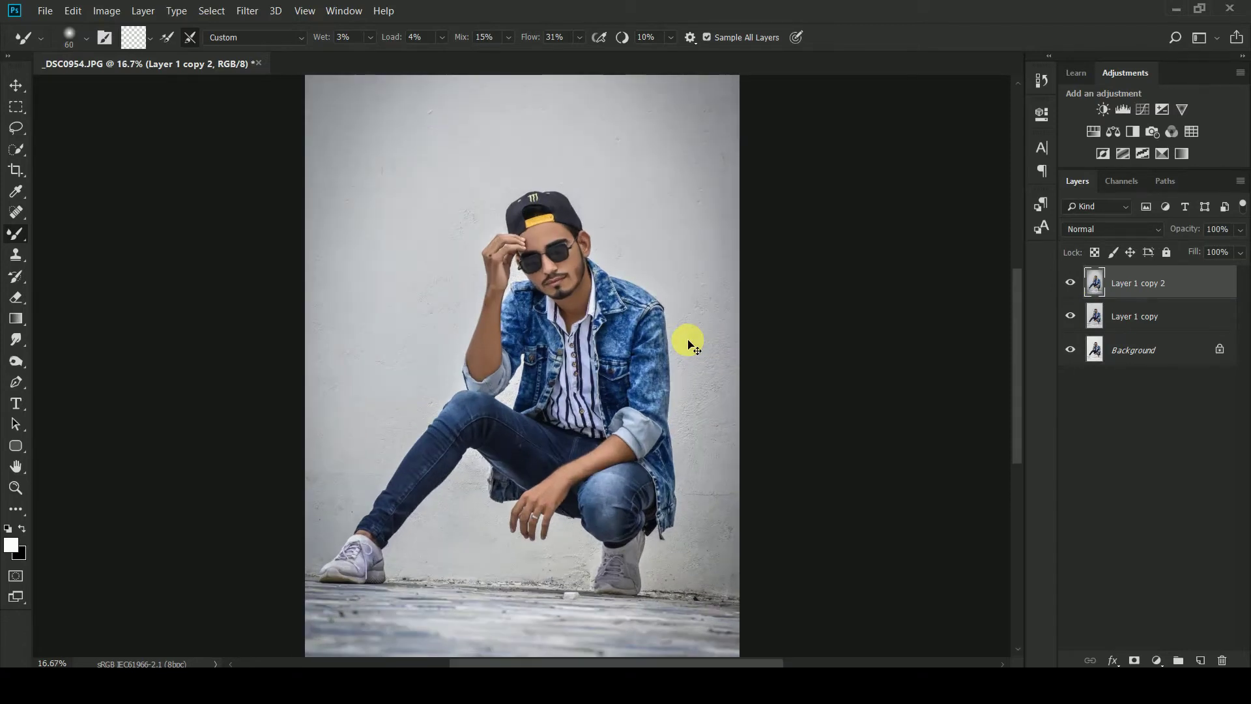
{"action": "key", "text": "ctrl+plus"}
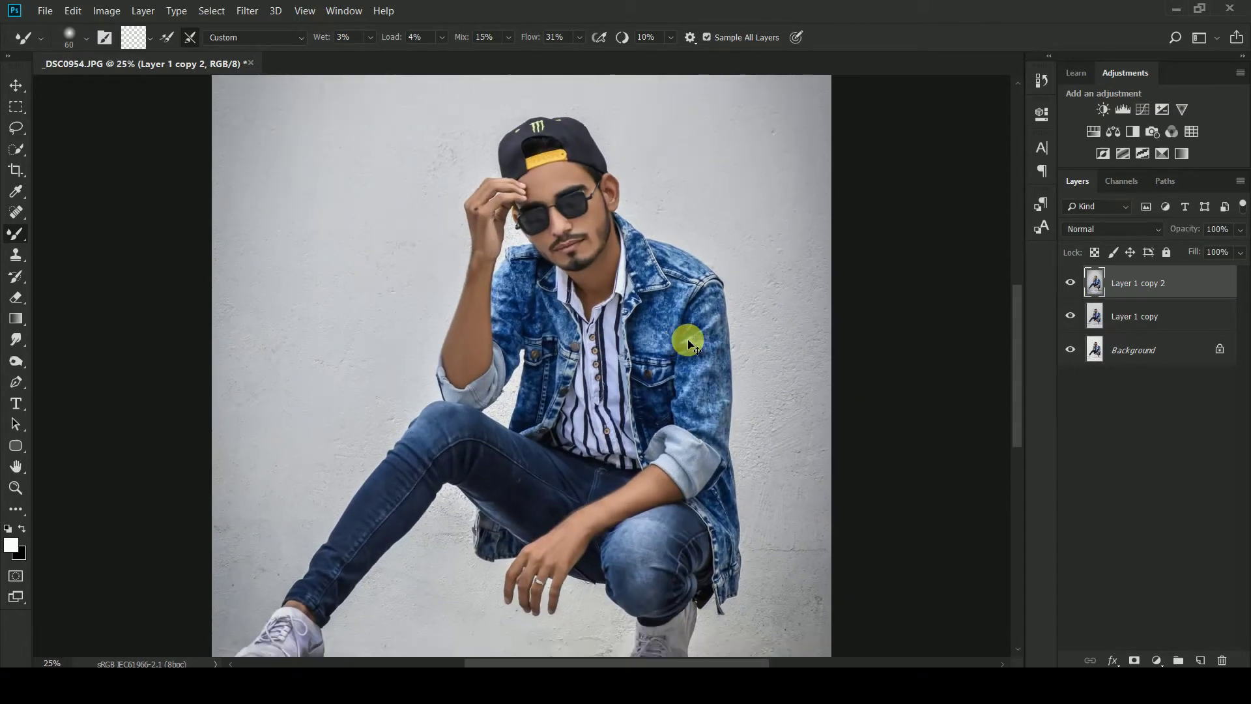
{"action": "key", "text": "ctrl+minus"}
{"action": "key", "text": "ctrl+minus"}
{"action": "key", "text": "ctrl+plus"}
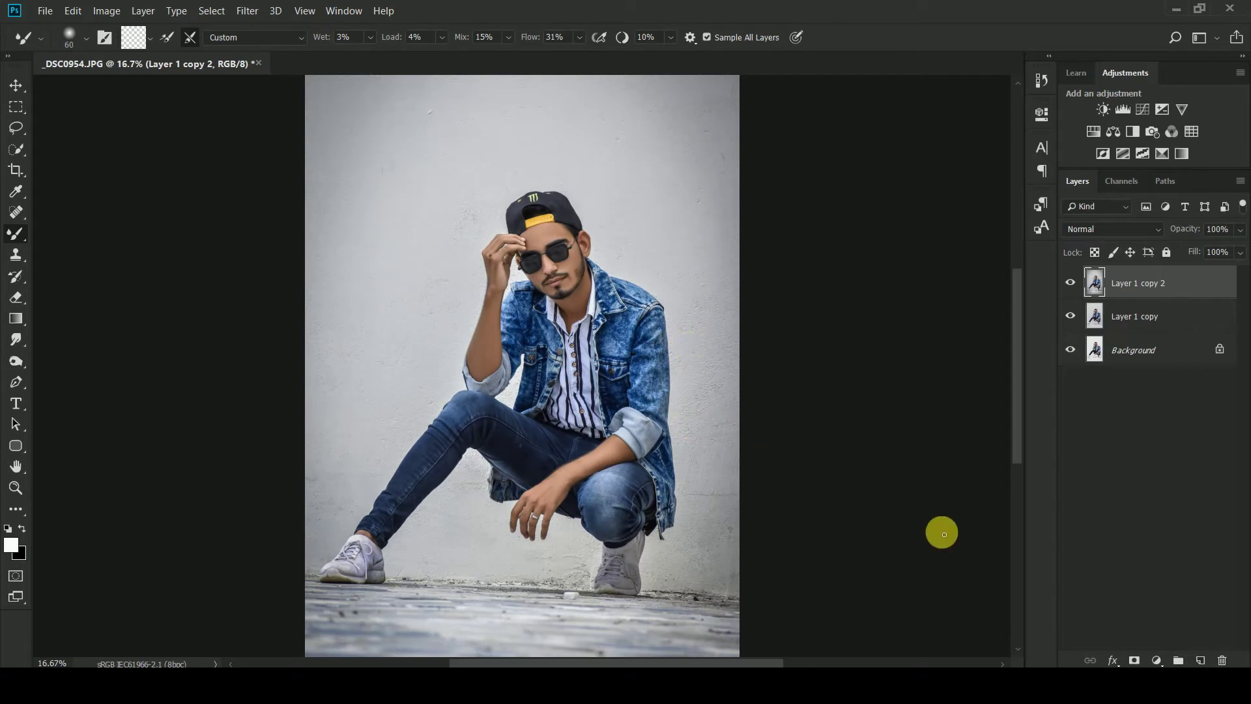
Step: Add a Selective Color adjustment layer above Layer 1 copy 2 and set the Reds to Cyan -37 and Black +24
{"action": "scroll", "coordinate": [964, 547], "scroll_direction": "down", "scroll_amount": 1}
{"action": "left_click", "coordinate": [1157, 660]}
{"action": "left_click", "coordinate": [1155, 649]}
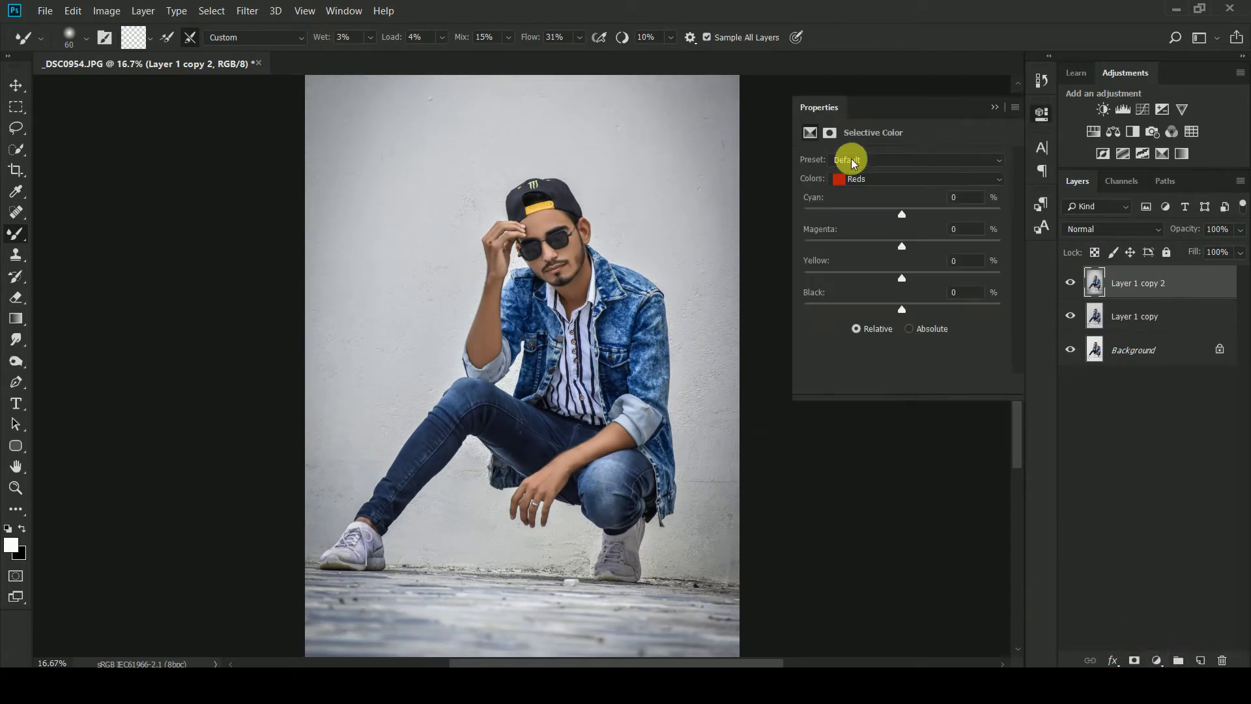
{"action": "left_click", "coordinate": [865, 208]}
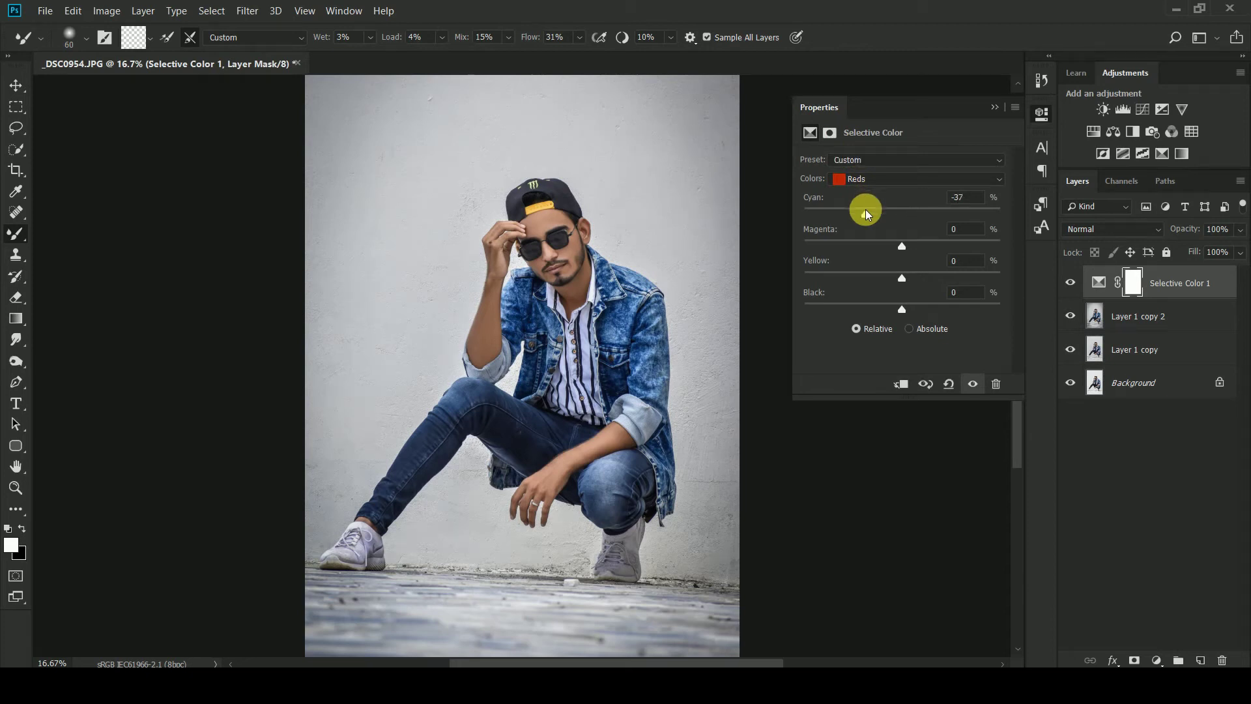
{"action": "left_click", "coordinate": [926, 305]}
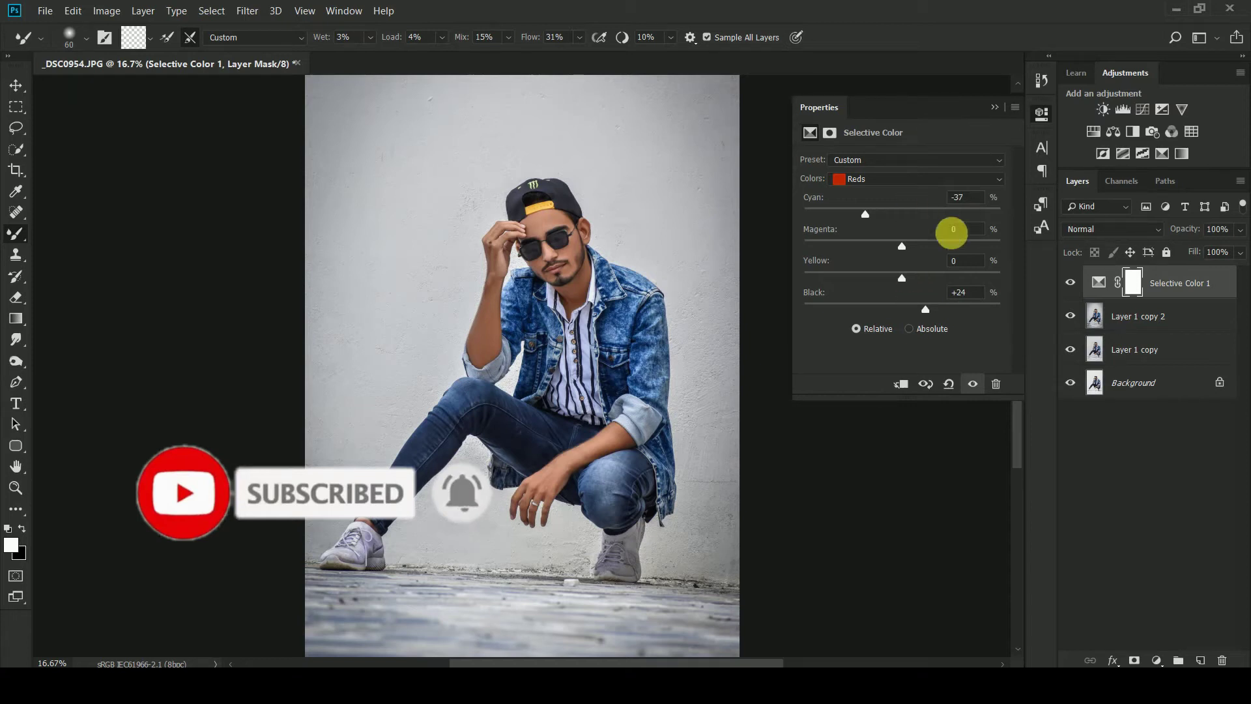
{"action": "left_click", "coordinate": [995, 107]}
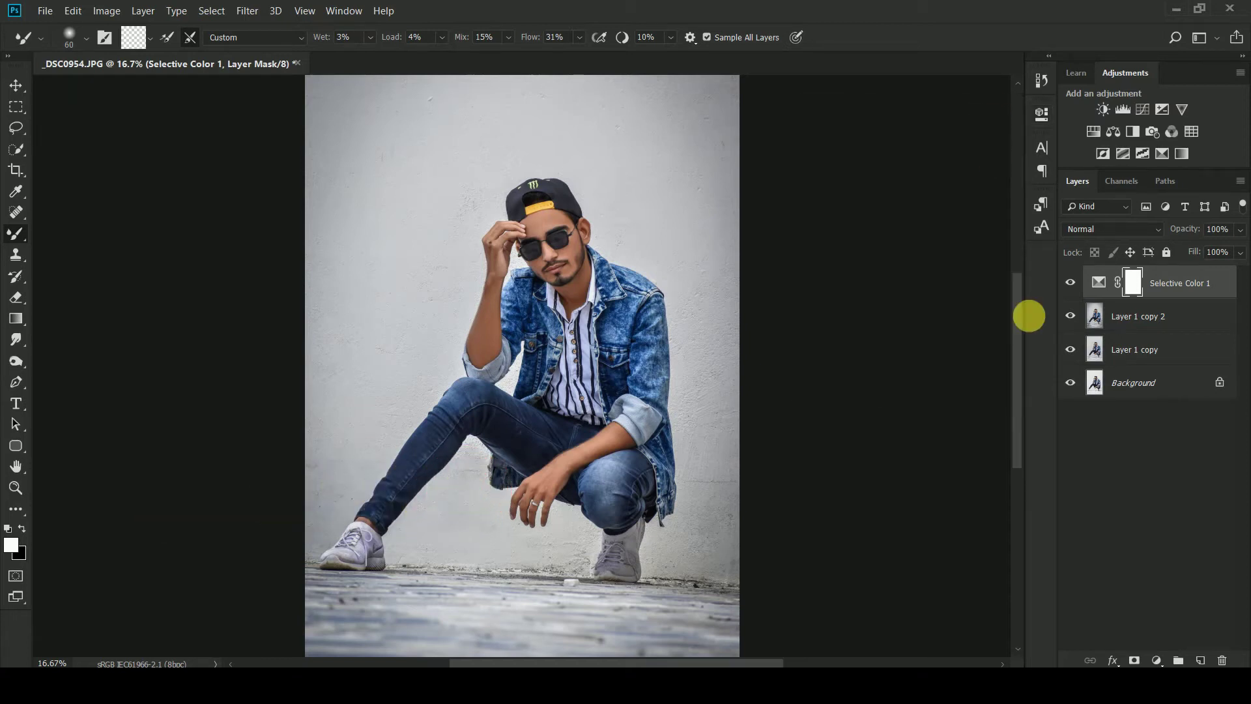
Step: Add a second Selective Color adjustment layer, tune its Blues to deepen the denim, and compare the photo with and without it
{"action": "left_click", "coordinate": [1155, 660]}
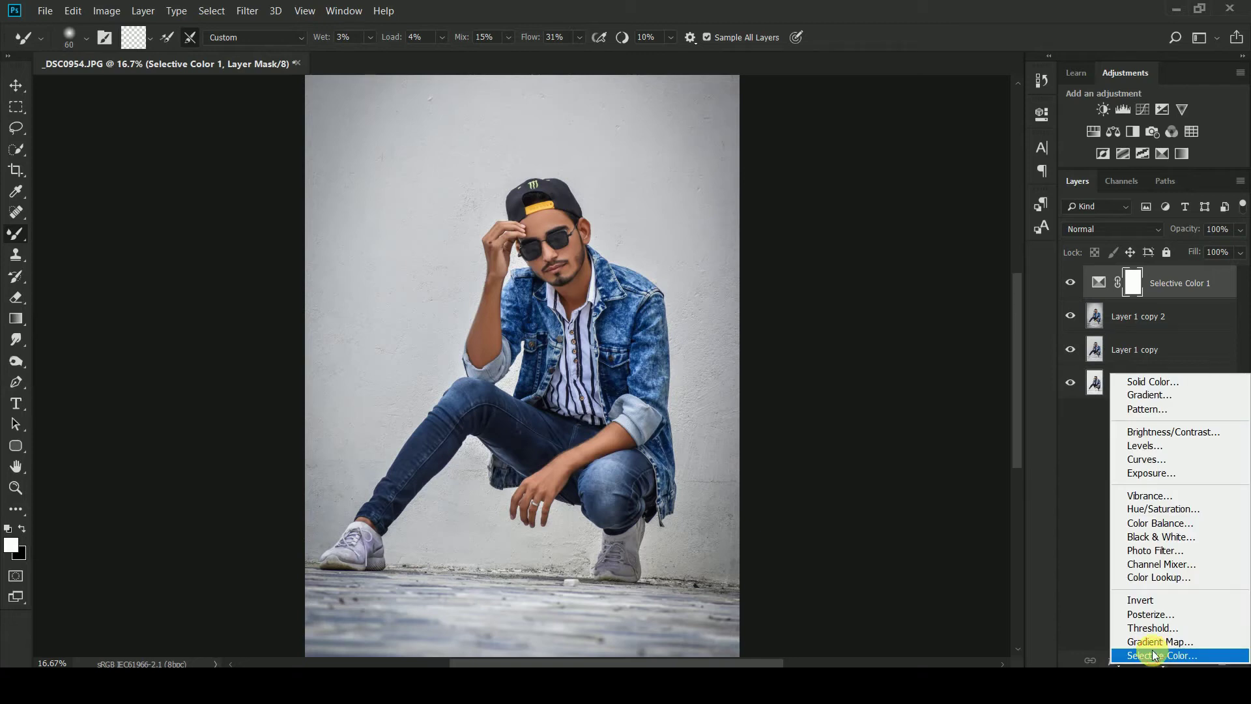
{"action": "left_click", "coordinate": [1153, 655]}
{"action": "left_click", "coordinate": [891, 180]}
{"action": "left_click", "coordinate": [898, 246]}
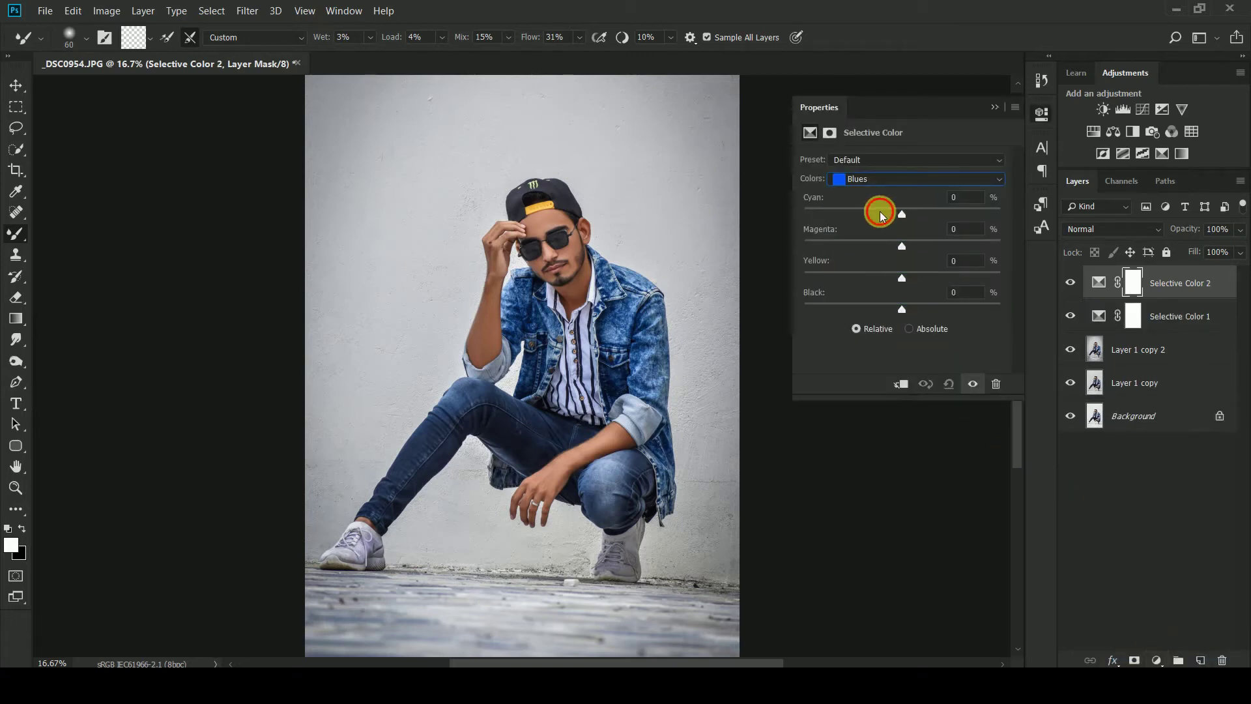
{"action": "left_click_drag", "start_coordinate": [881, 216], "coordinate": [912, 308]}
{"action": "left_click", "coordinate": [994, 107]}
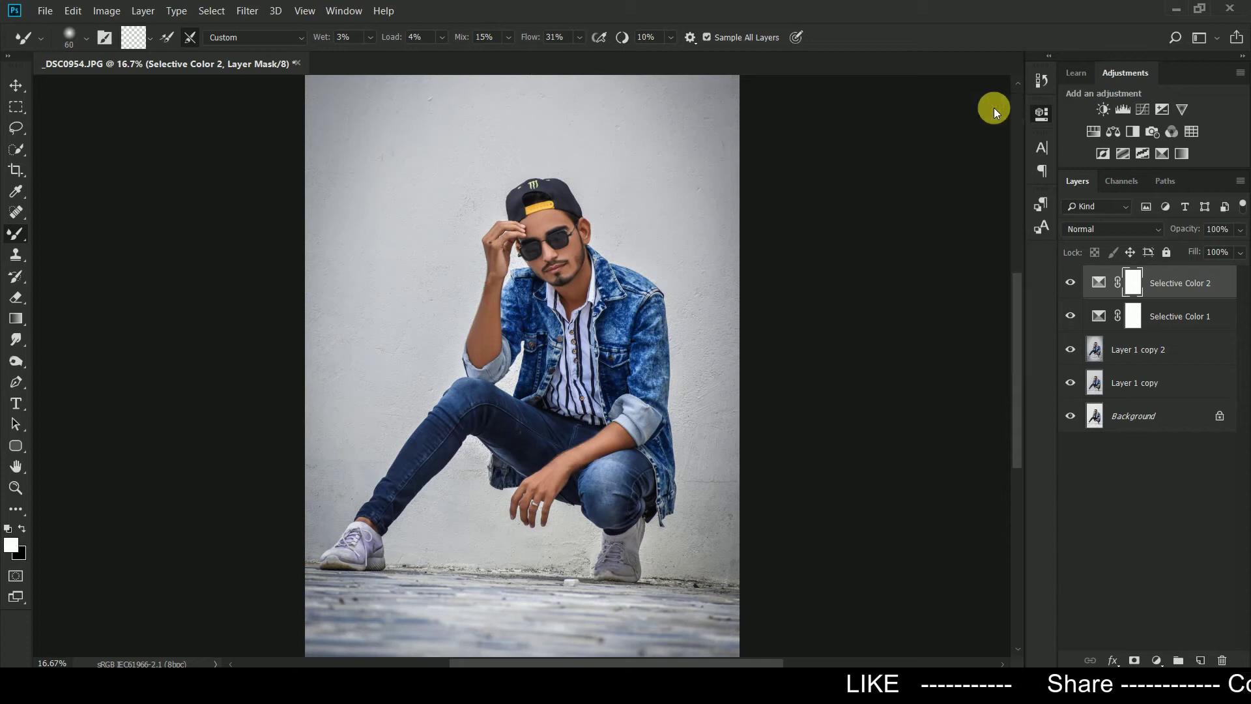
{"action": "left_click", "coordinate": [1070, 282]}
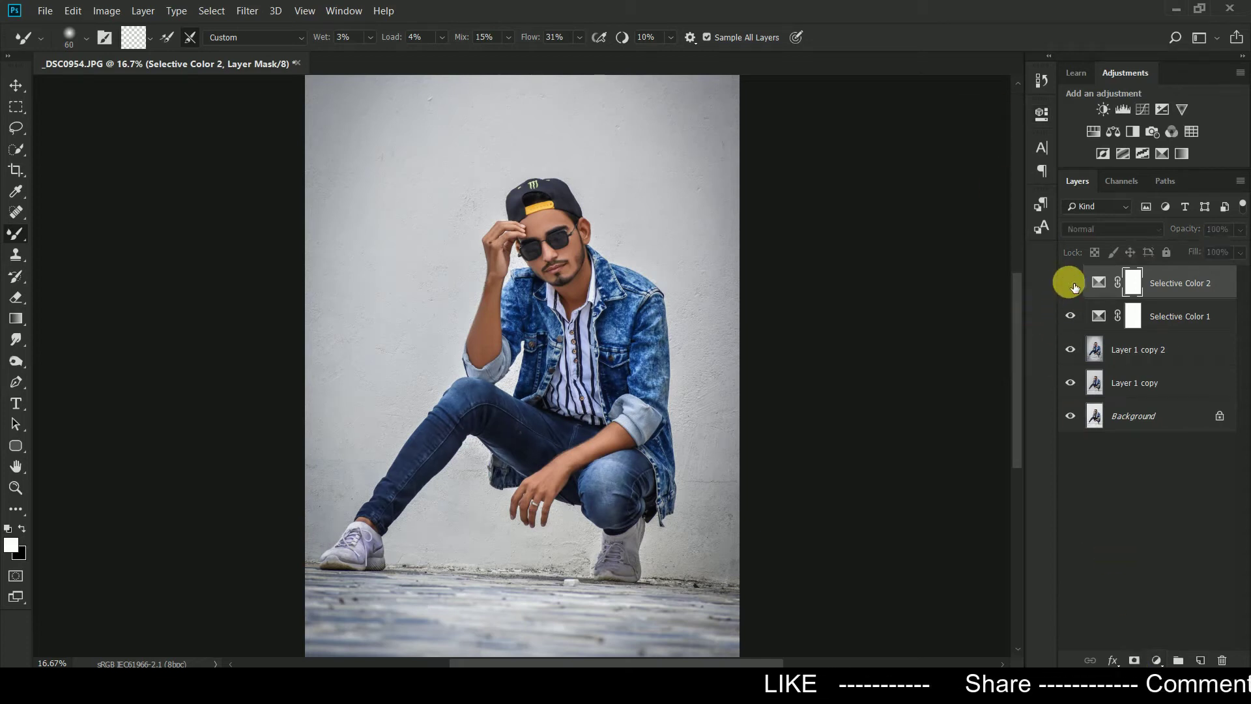
{"action": "left_click", "coordinate": [1072, 284]}
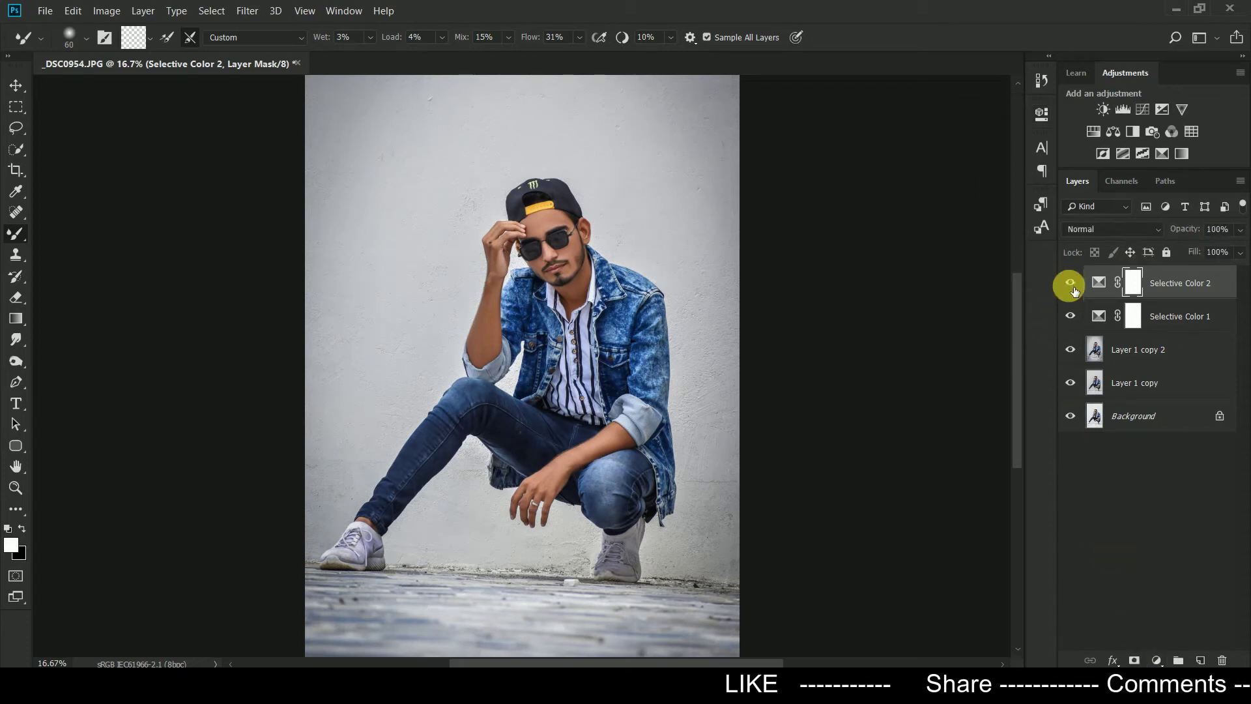
Step: Add a third Selective Color adjustment layer and set Black to +8 for the Blacks
{"action": "left_click", "coordinate": [1157, 660]}
{"action": "left_click", "coordinate": [1156, 651]}
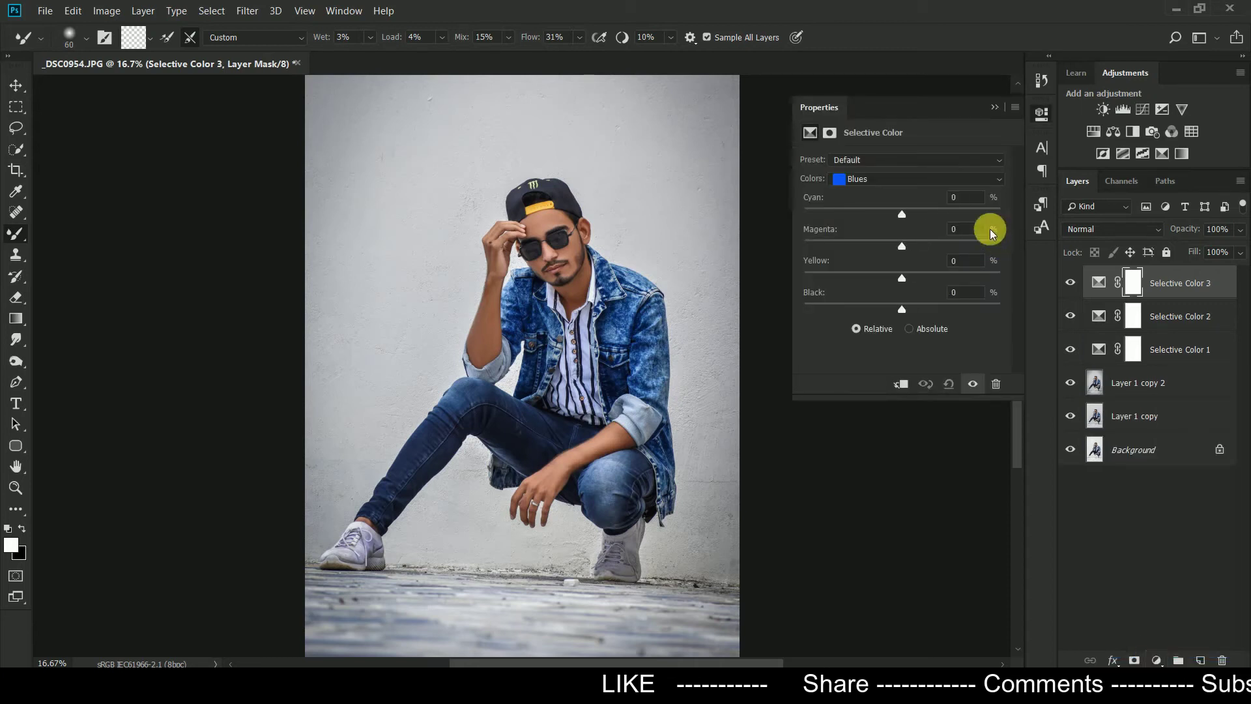
{"action": "left_click", "coordinate": [913, 184]}
{"action": "left_click", "coordinate": [894, 293]}
{"action": "left_click_drag", "start_coordinate": [902, 308], "coordinate": [911, 313]}
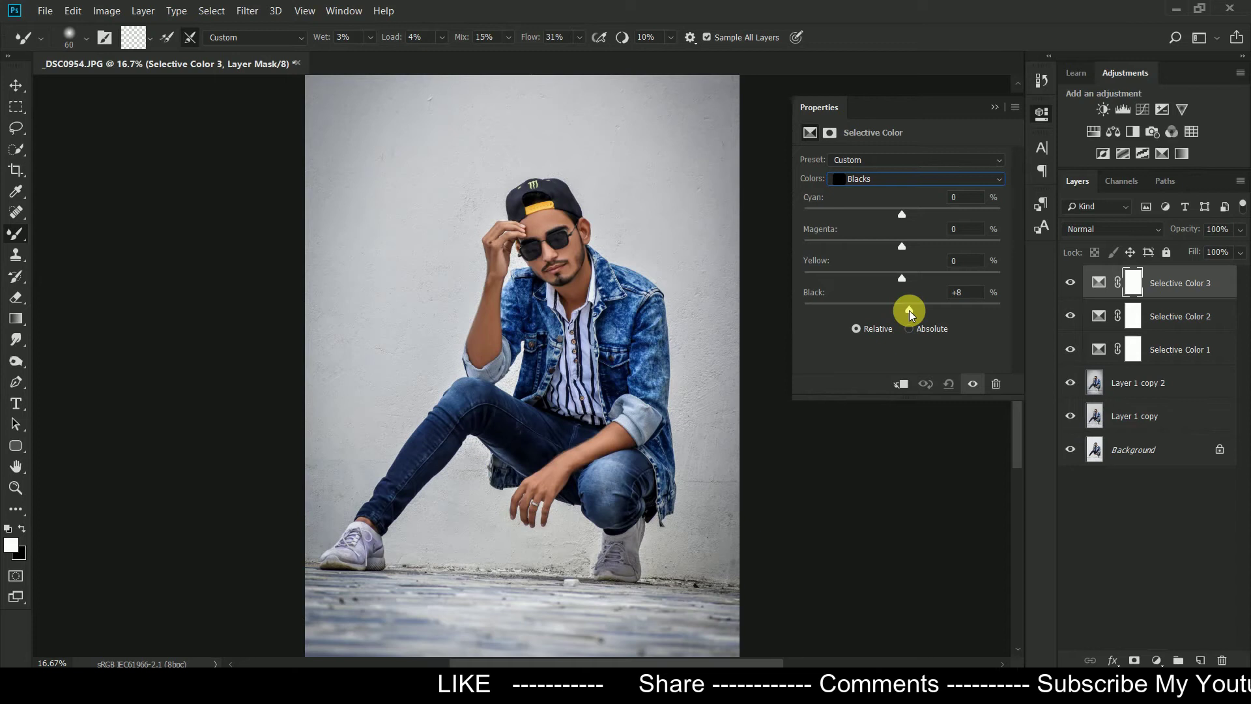
{"action": "left_click", "coordinate": [995, 107]}
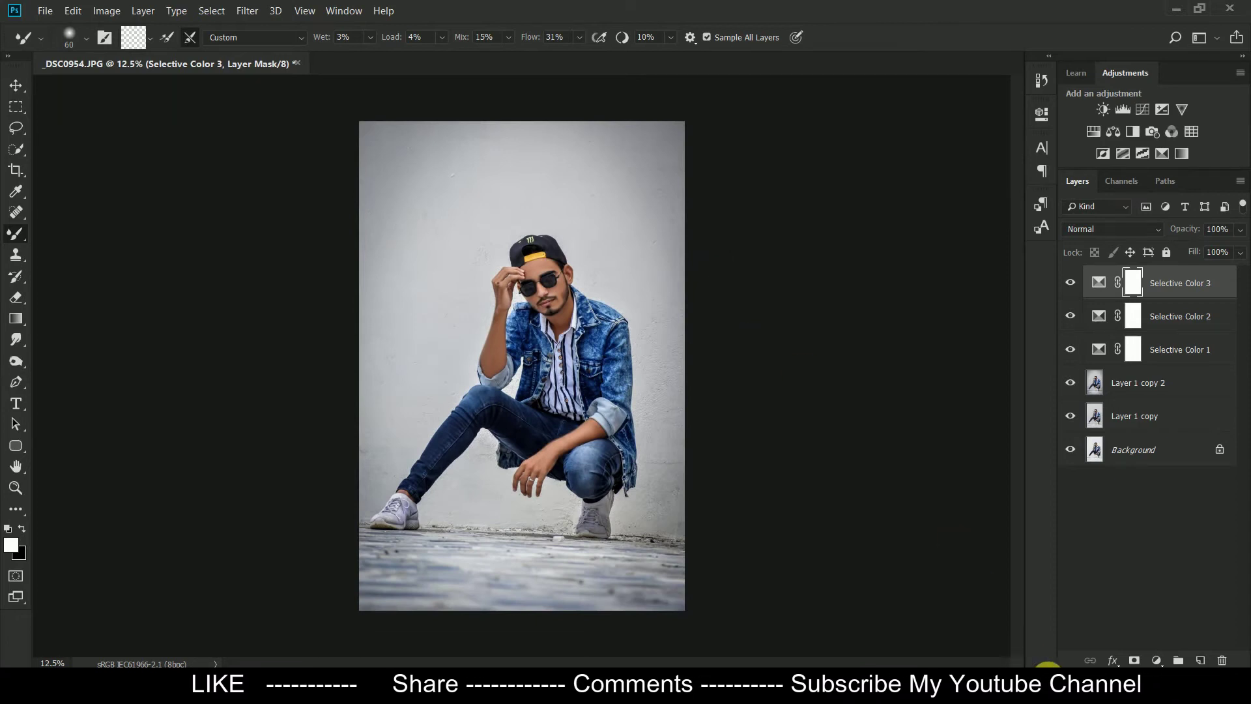
Step: Add a Curves adjustment layer and raise the midpoint of the RGB curve slightly to brighten the midtones
{"action": "left_click", "coordinate": [1157, 660]}
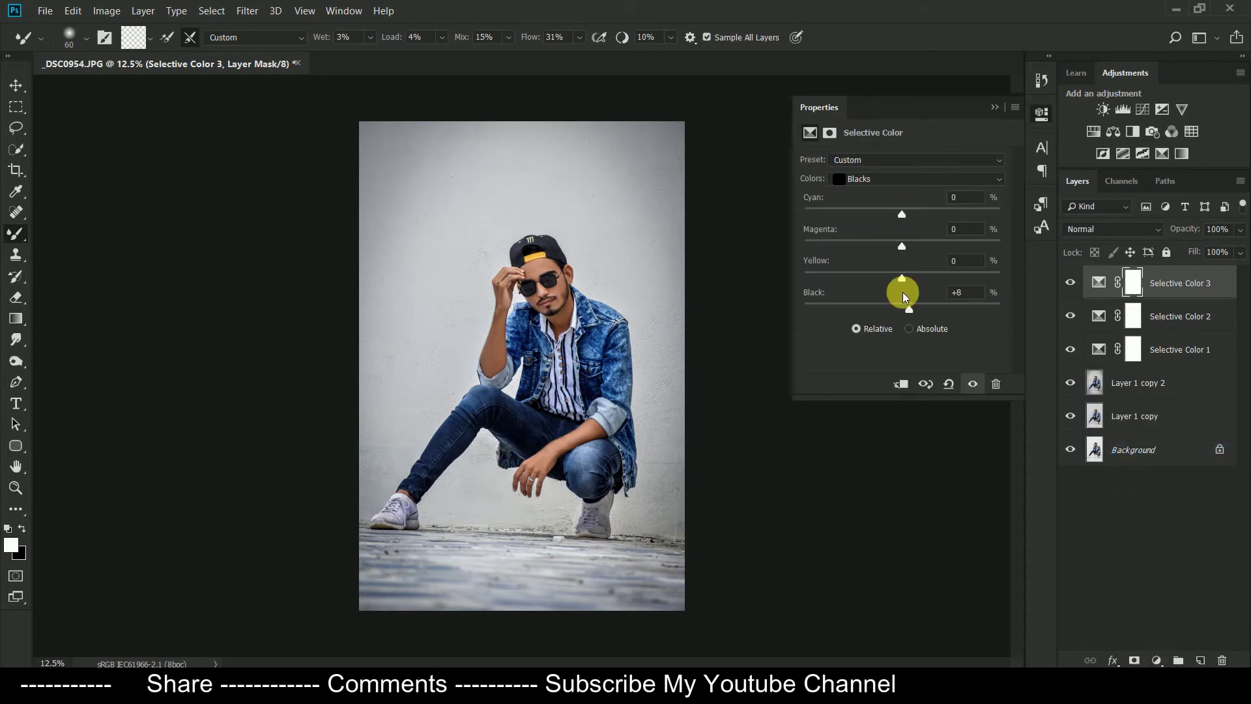
{"action": "key", "text": "ctrl+shift+alt+e"}
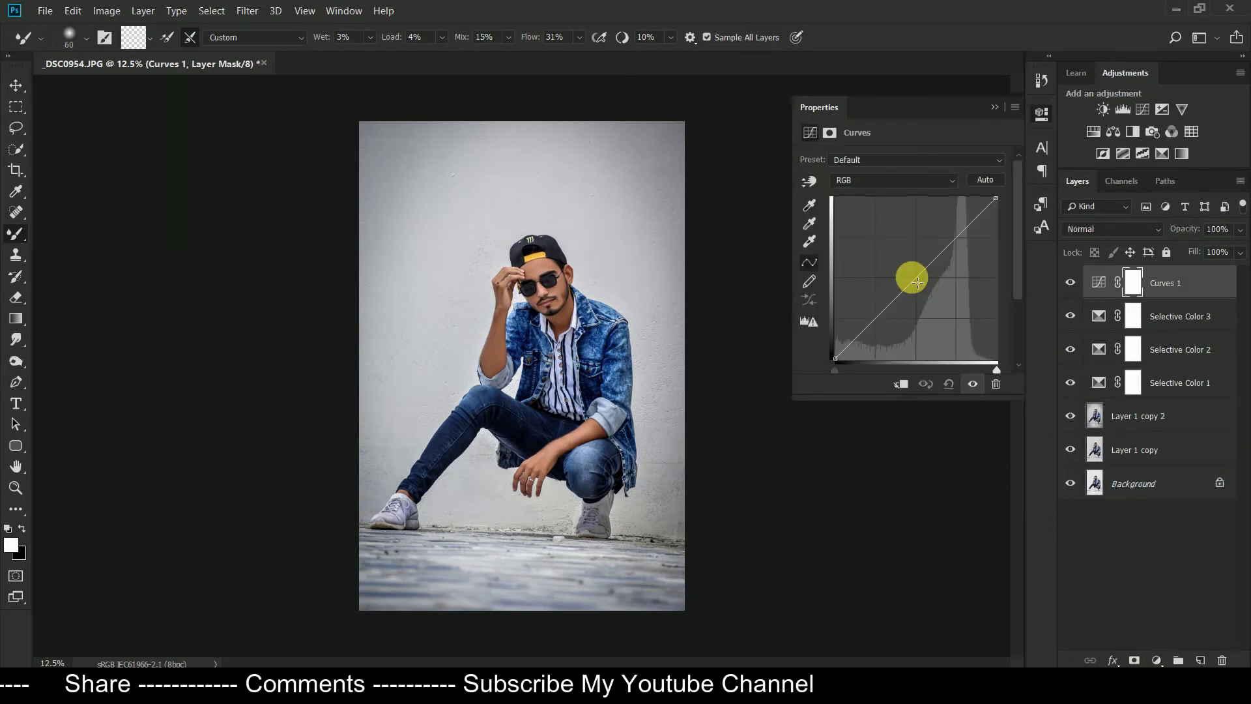
{"action": "left_click_drag", "start_coordinate": [920, 282], "coordinate": [918, 279]}
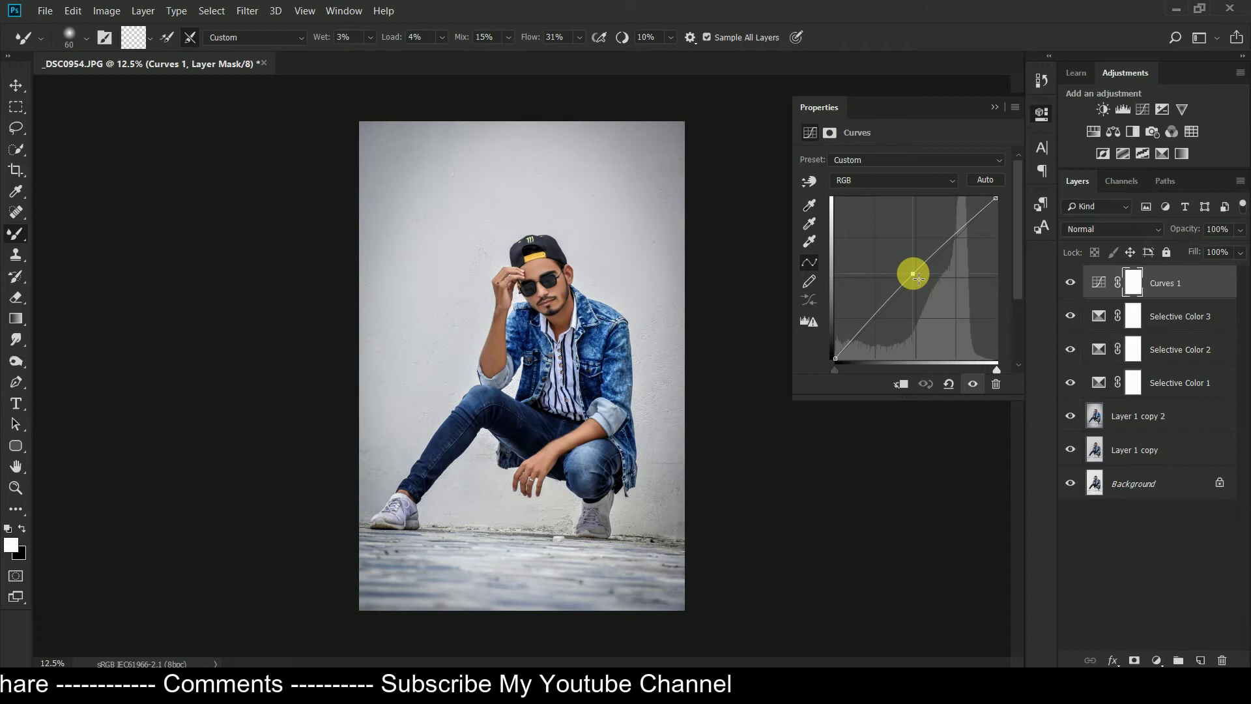
{"action": "left_click", "coordinate": [992, 107]}
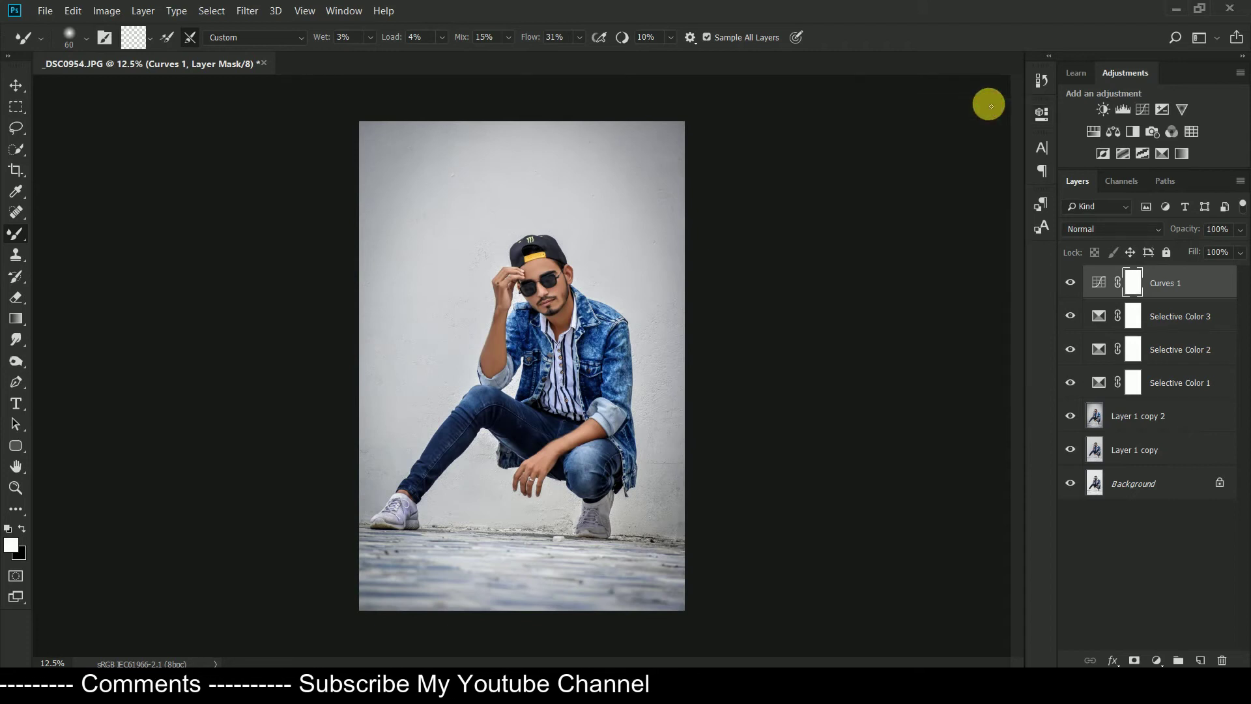
Step: Add a fourth Selective Color adjustment layer above the Curves layer and try Cyan -89 for the Cyans
{"action": "left_click", "coordinate": [1155, 662]}
{"action": "left_click", "coordinate": [1147, 647]}
{"action": "left_click", "coordinate": [907, 186]}
{"action": "left_click", "coordinate": [904, 226]}
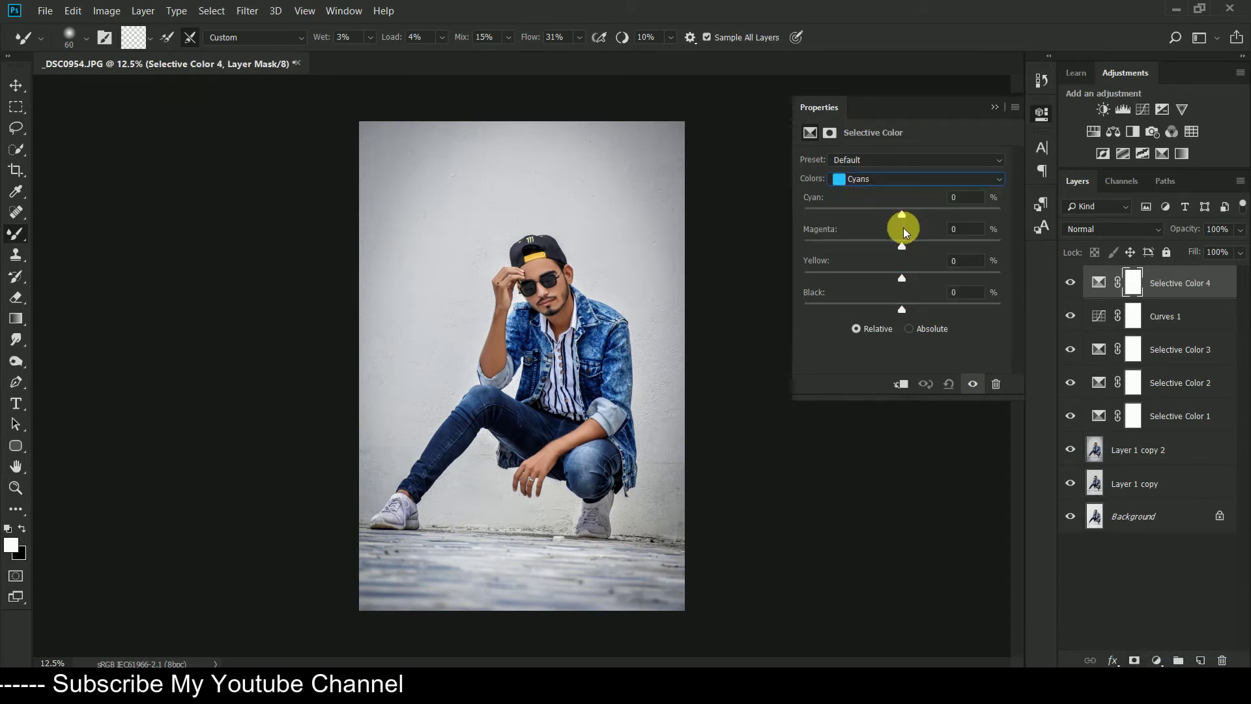
{"action": "left_click_drag", "start_coordinate": [900, 211], "coordinate": [834, 211]}
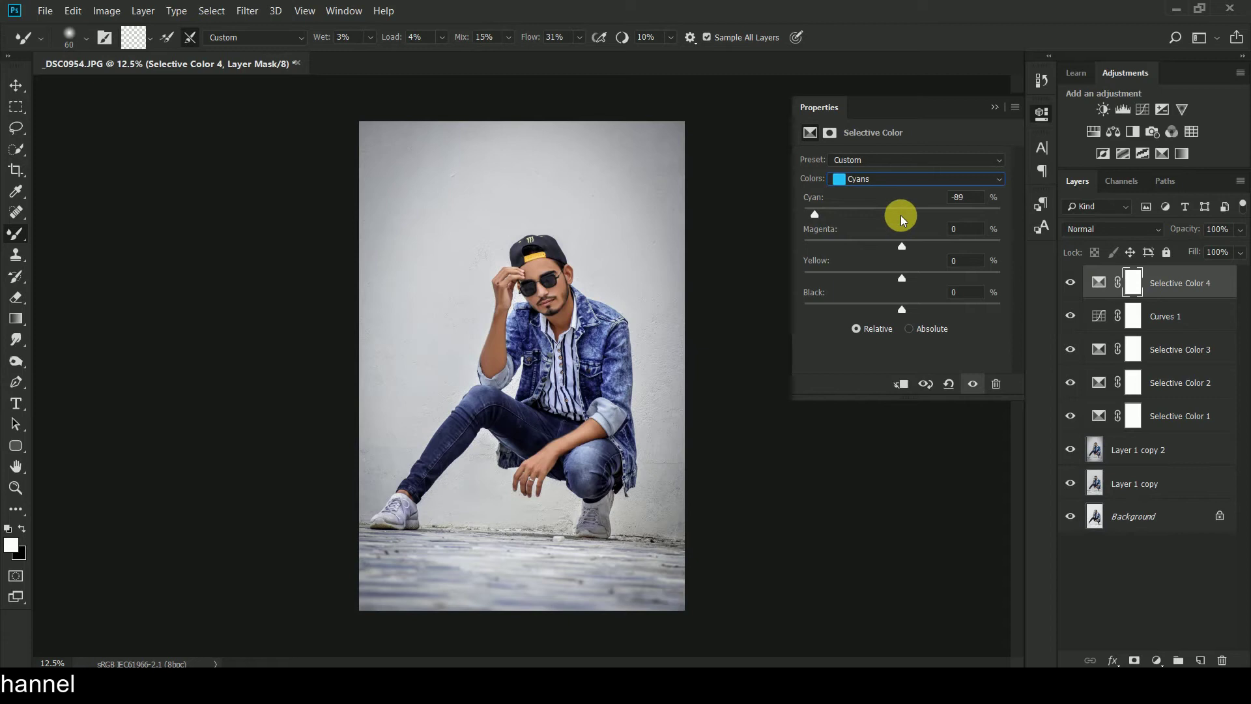
Step: Set the Whites of the fourth Selective Color layer to Cyan +33, Magenta -12, Yellow +11 and Black +3
{"action": "left_click", "coordinate": [913, 180]}
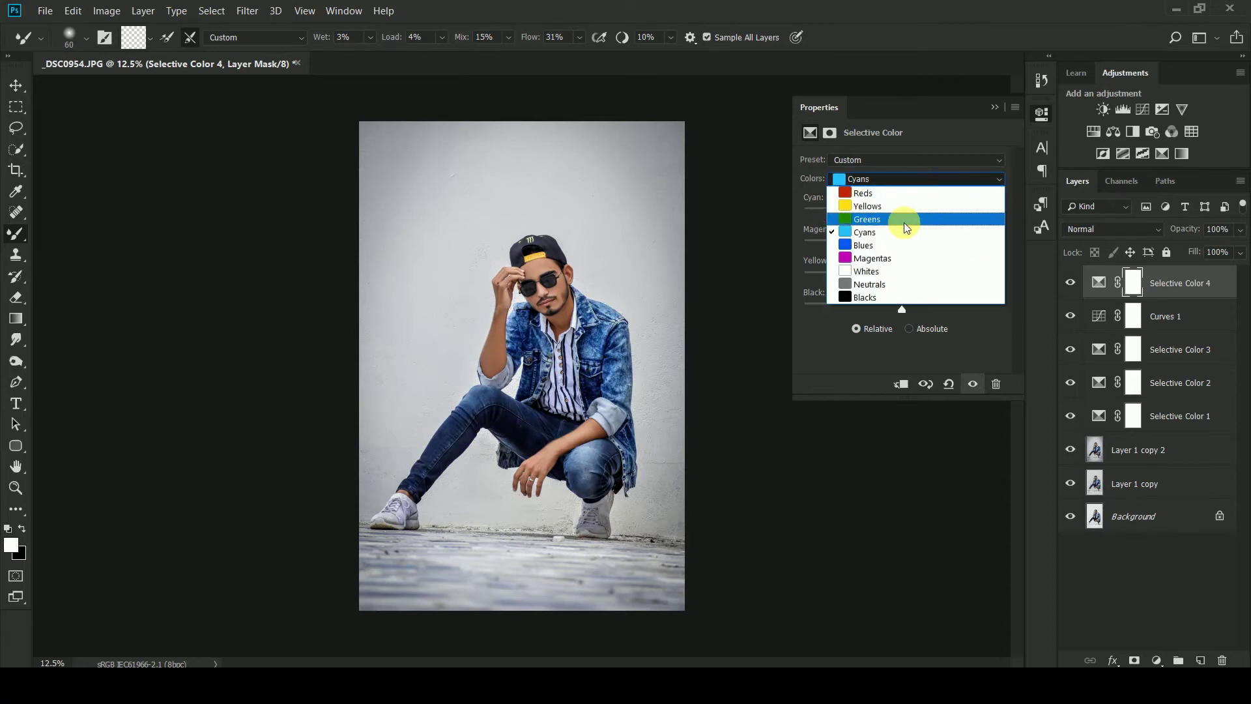
{"action": "left_click", "coordinate": [899, 273]}
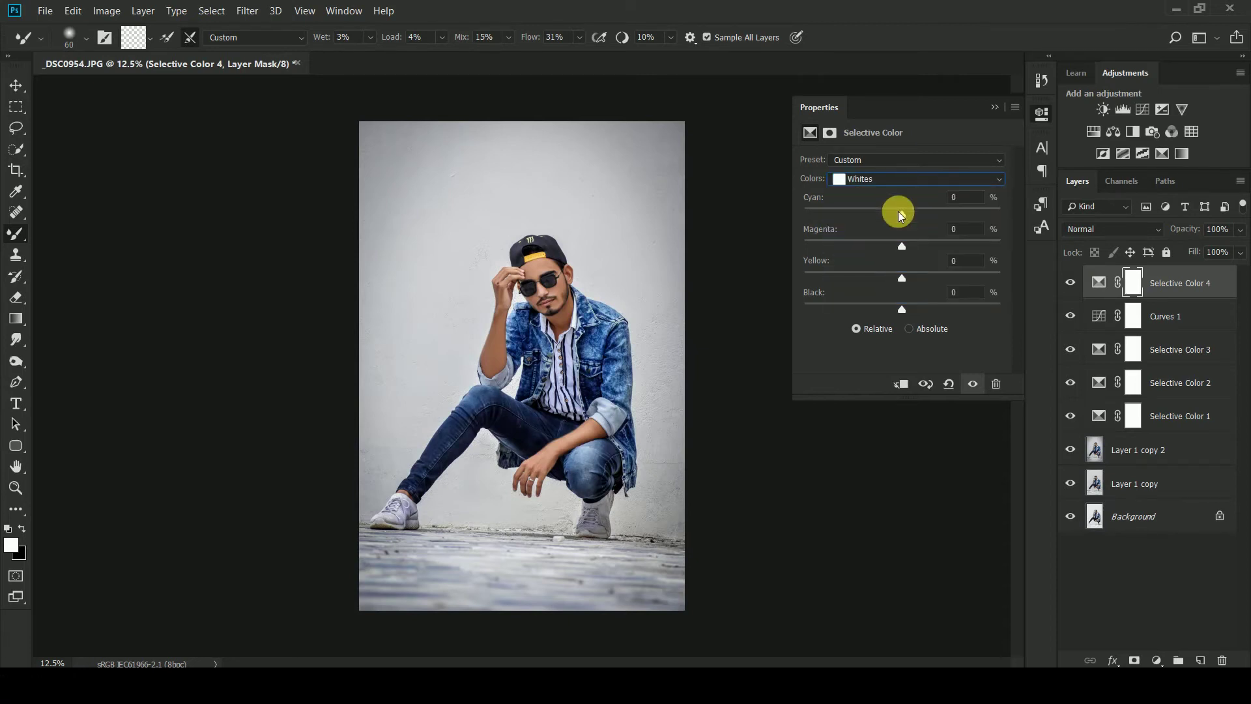
{"action": "left_click_drag", "start_coordinate": [866, 208], "coordinate": [831, 212]}
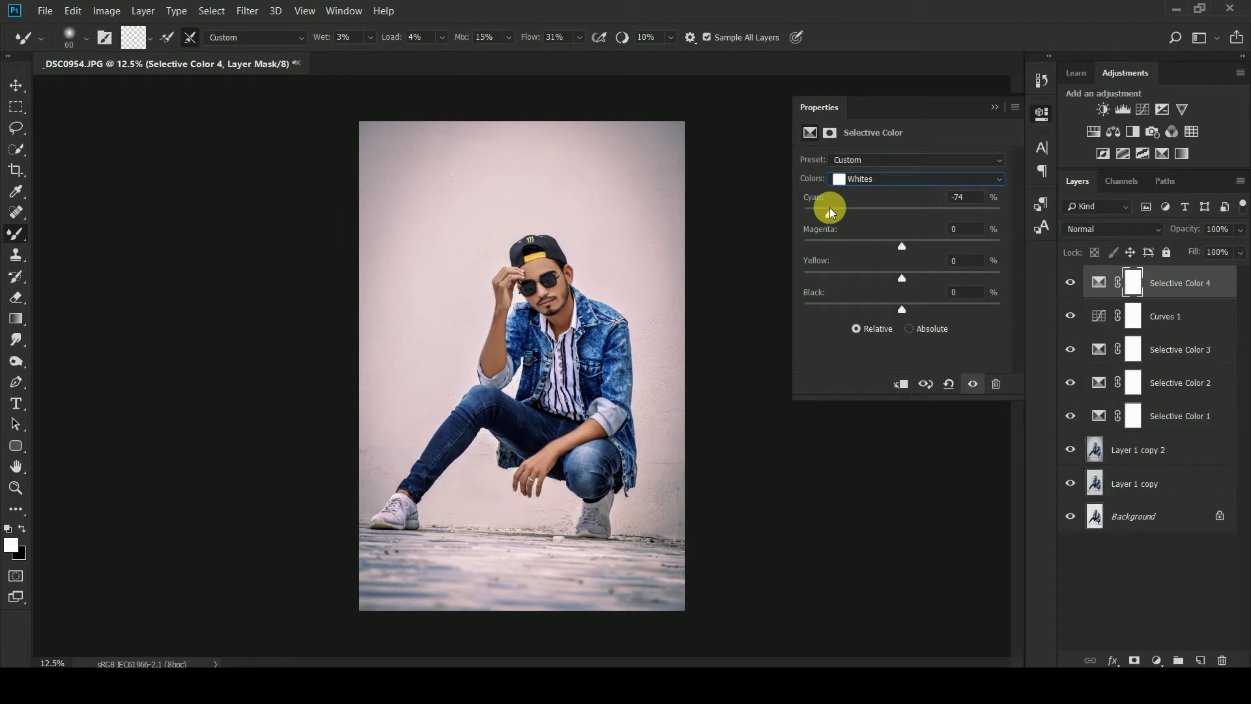
{"action": "left_click", "coordinate": [942, 214]}
{"action": "left_click_drag", "start_coordinate": [942, 215], "coordinate": [961, 216]}
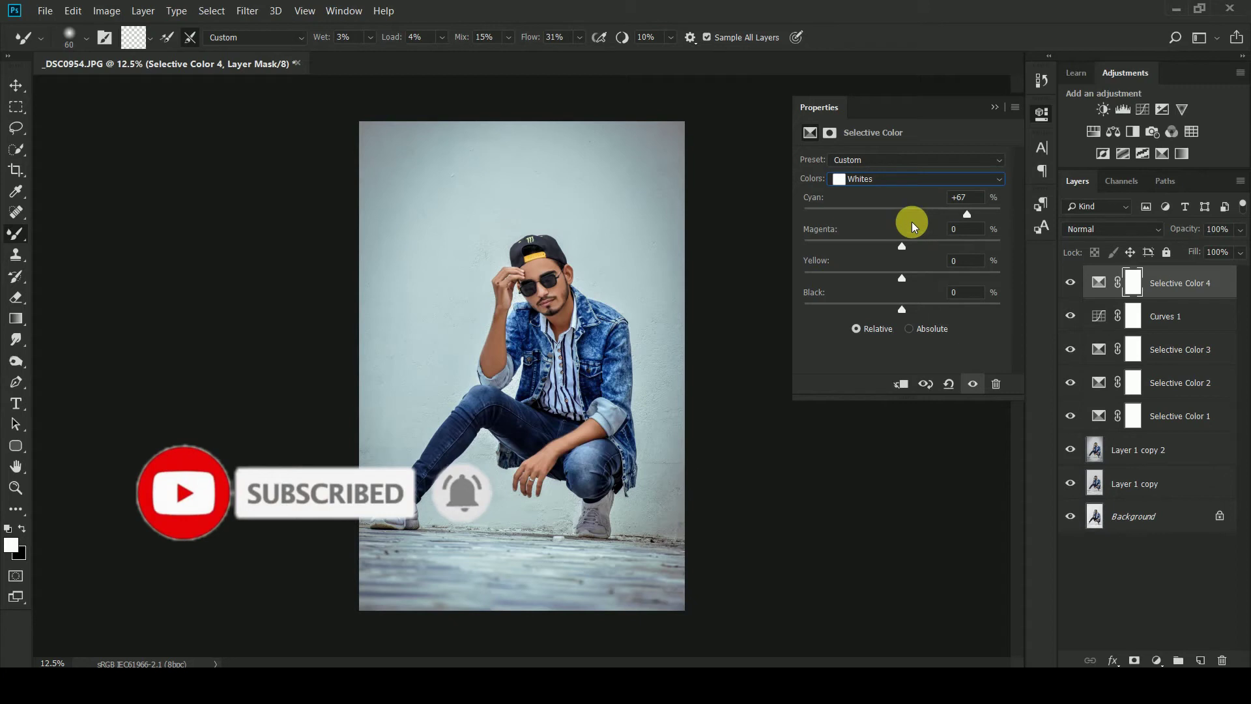
{"action": "left_click_drag", "start_coordinate": [919, 214], "coordinate": [915, 311]}
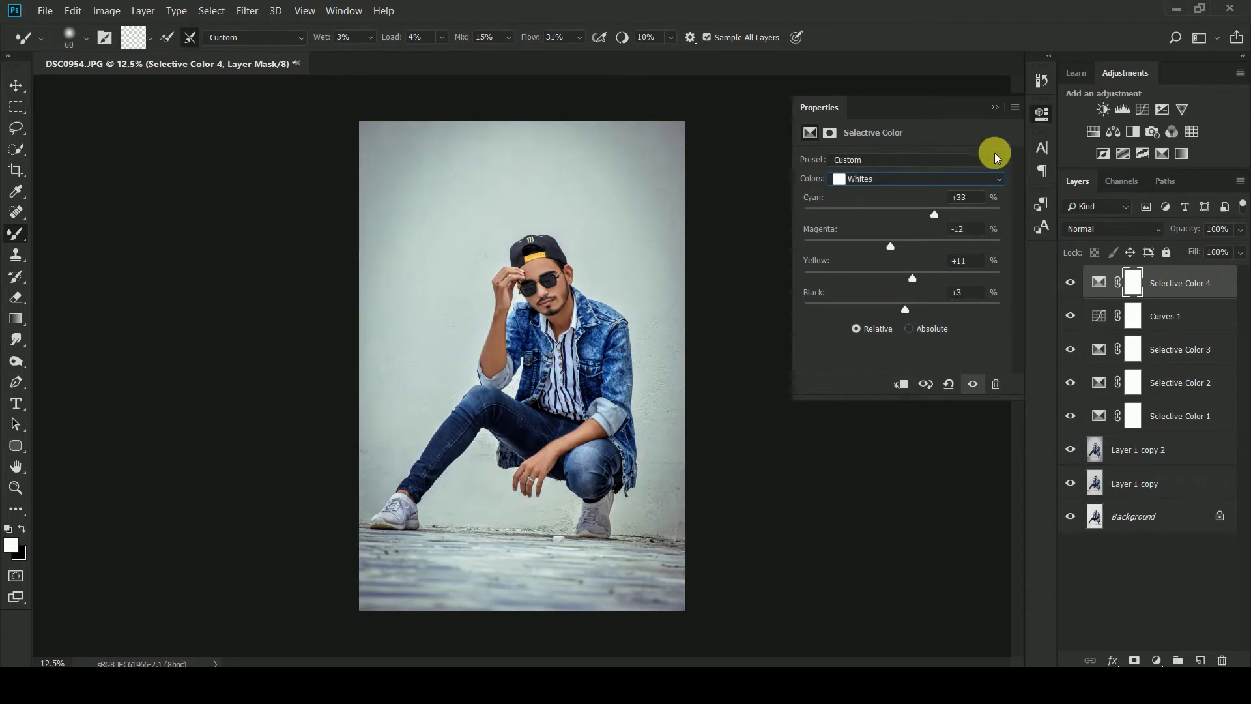
{"action": "left_click", "coordinate": [994, 107]}
Step: Add a fifth Selective Color adjustment layer and set its Whites to Cyan -13, Magenta -12, Yellow +21 and Black -7
{"action": "left_click", "coordinate": [1157, 660]}
{"action": "left_click", "coordinate": [1138, 651]}
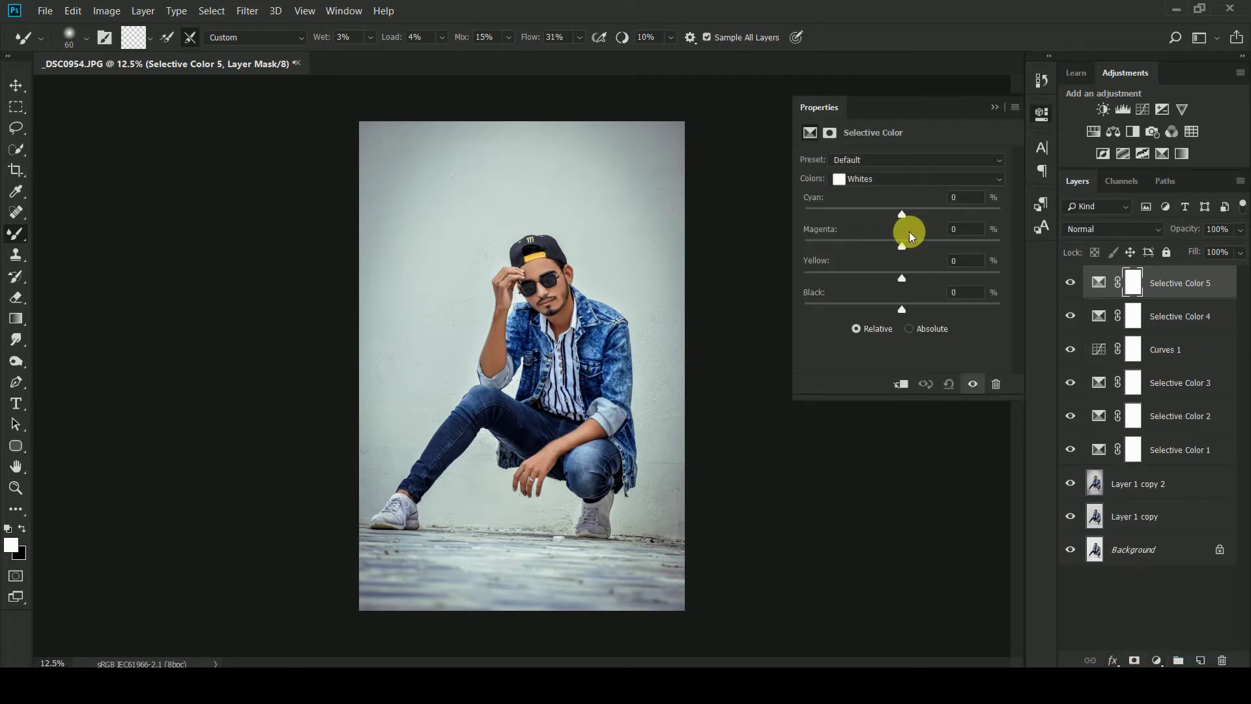
{"action": "left_click_drag", "start_coordinate": [902, 220], "coordinate": [926, 248]}
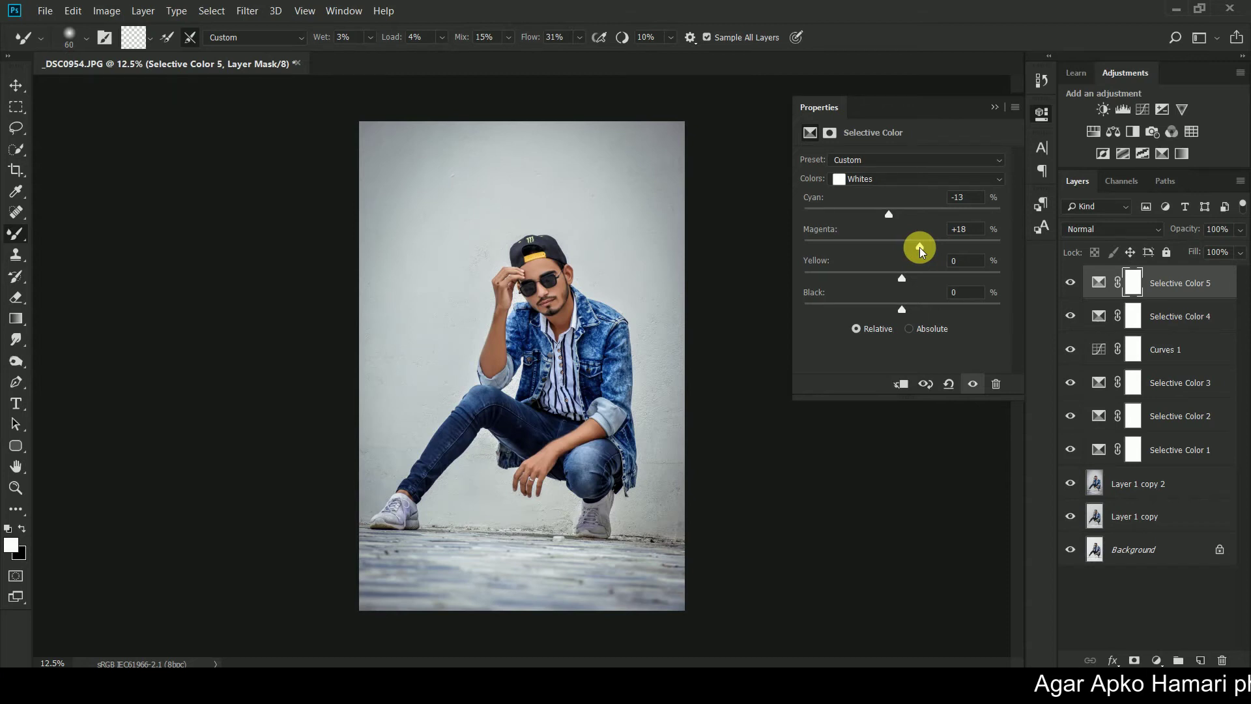
{"action": "left_click_drag", "start_coordinate": [916, 252], "coordinate": [920, 280]}
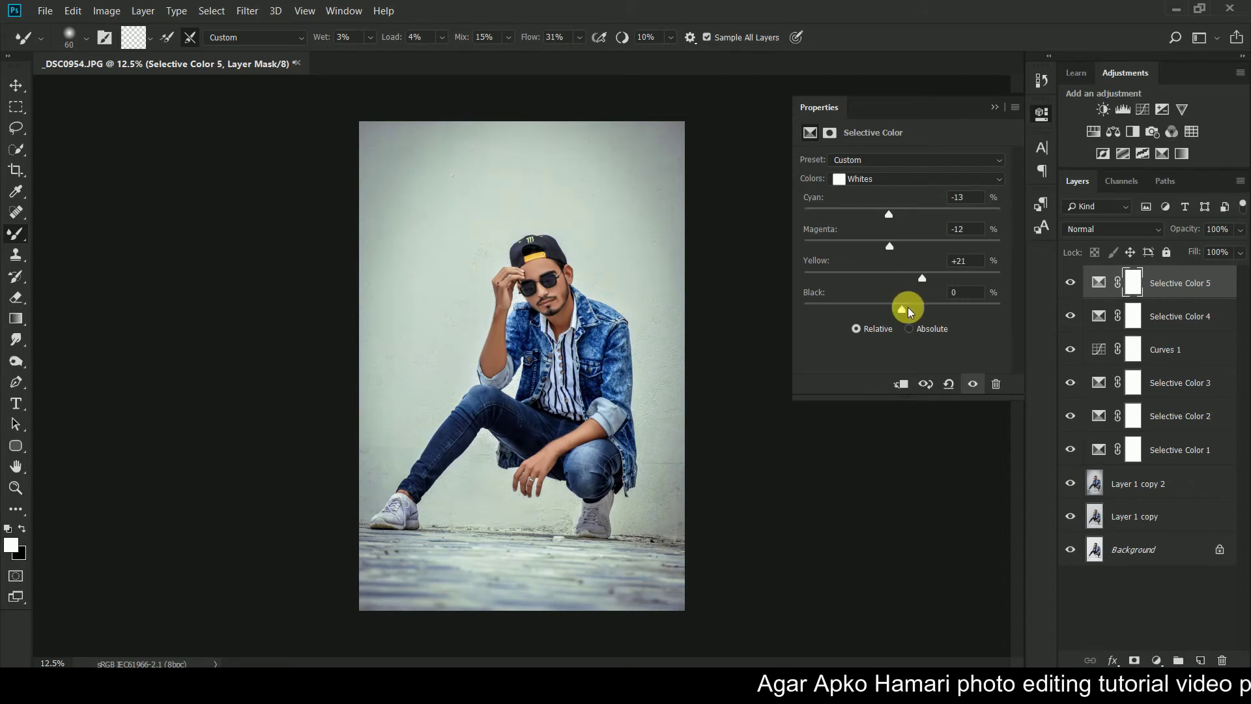
{"action": "mouse_move", "coordinate": [914, 312]}
{"action": "left_mouse_down"}
{"action": "mouse_move", "coordinate": [878, 311]}
{"action": "mouse_move", "coordinate": [925, 312]}
{"action": "mouse_move", "coordinate": [897, 310]}
{"action": "left_mouse_up"}
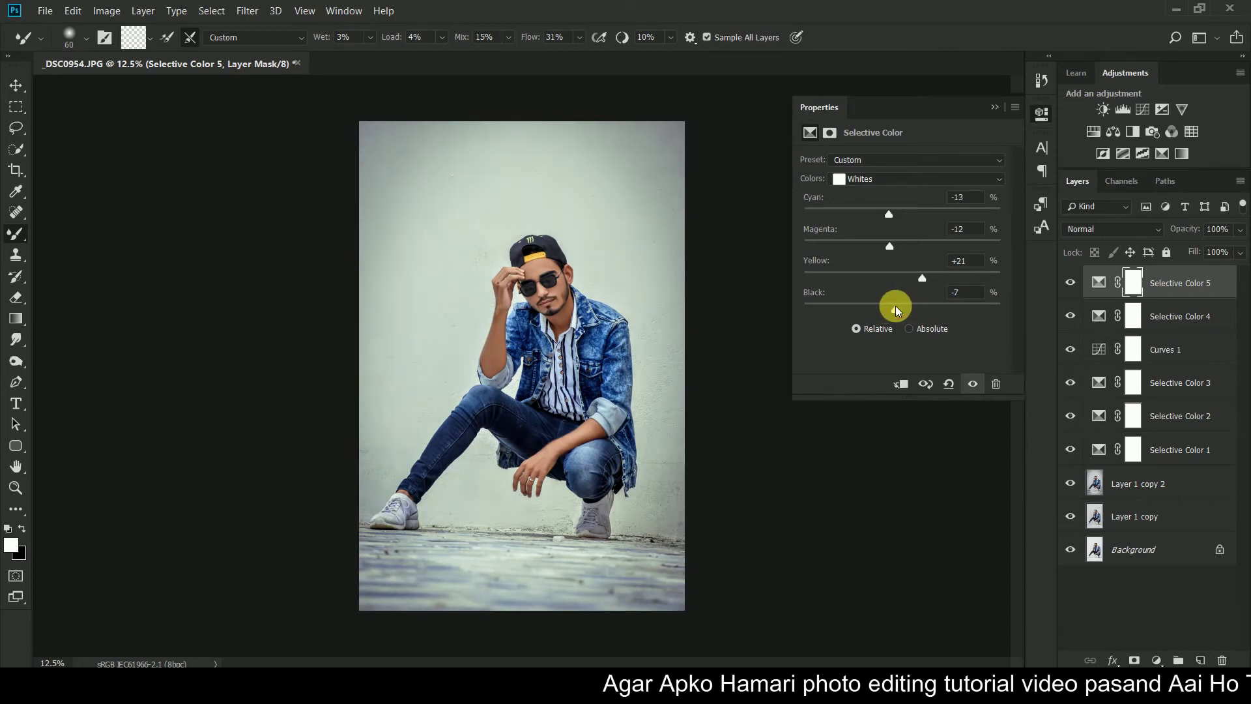
{"action": "left_click", "coordinate": [995, 107]}
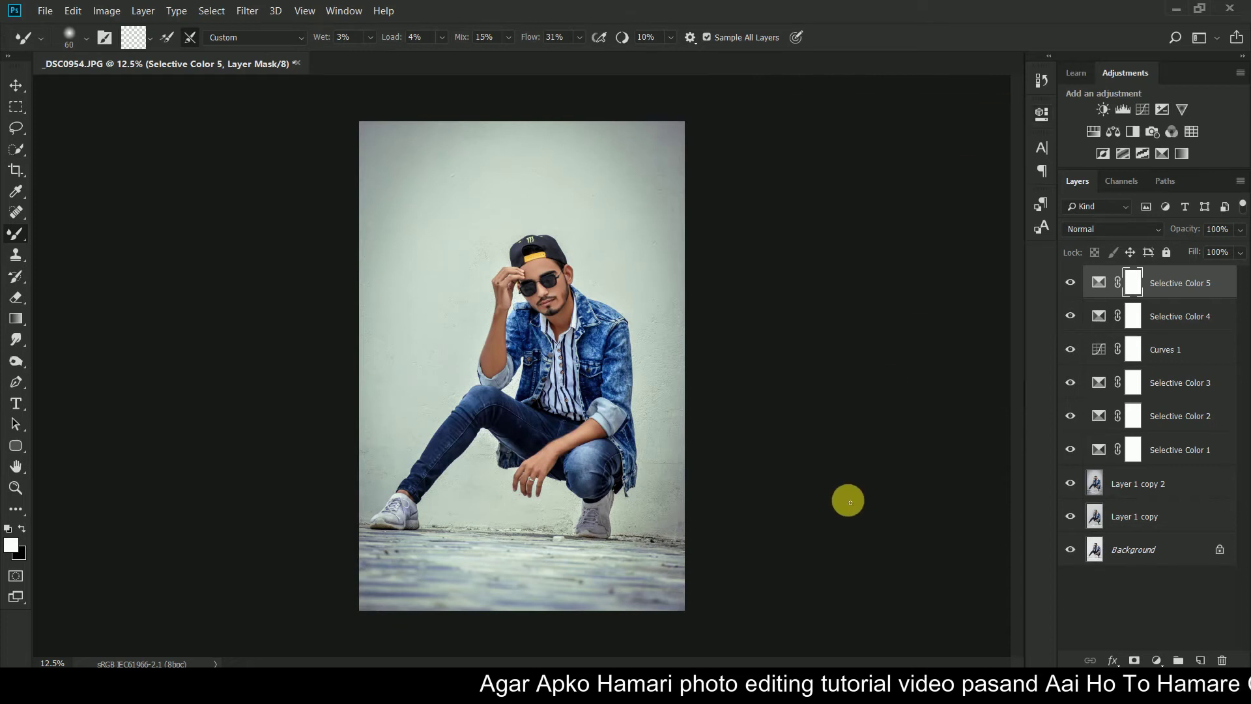
Step: Examine the color-graded face, skin and denim jacket up close at up to 50% magnification
{"action": "key", "text": "ctrl+plus"}
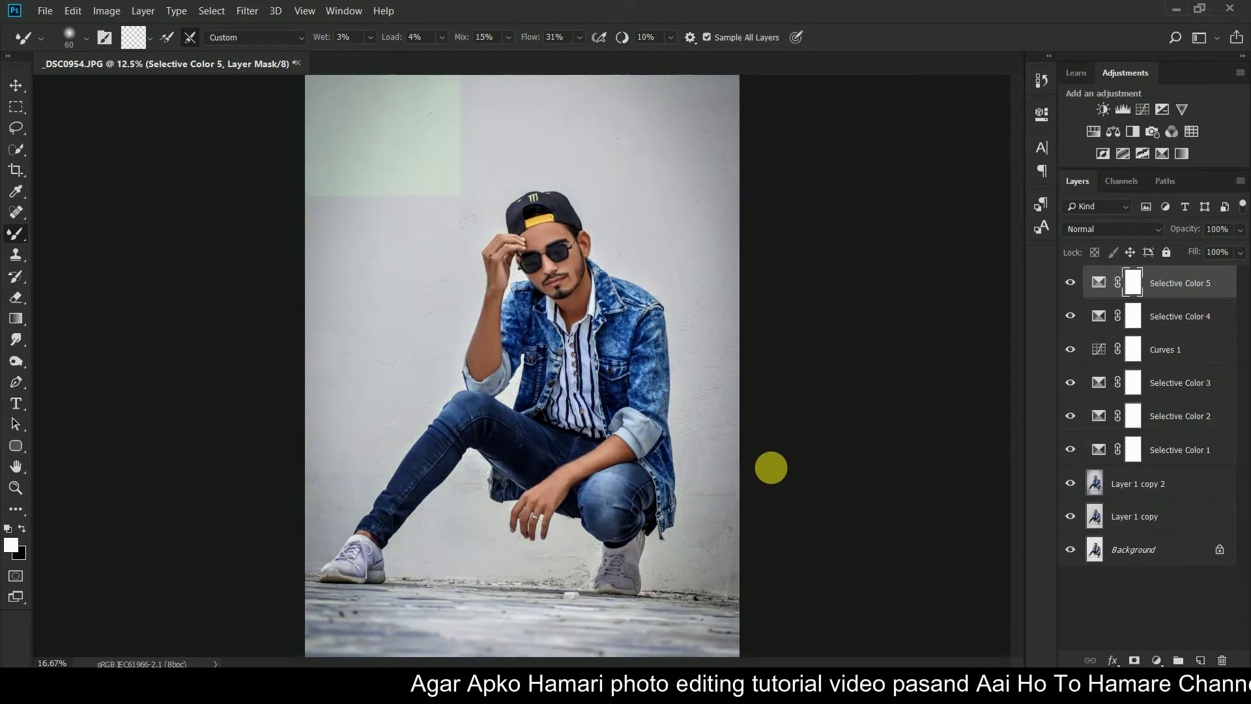
{"action": "key", "text": "ctrl+plus"}
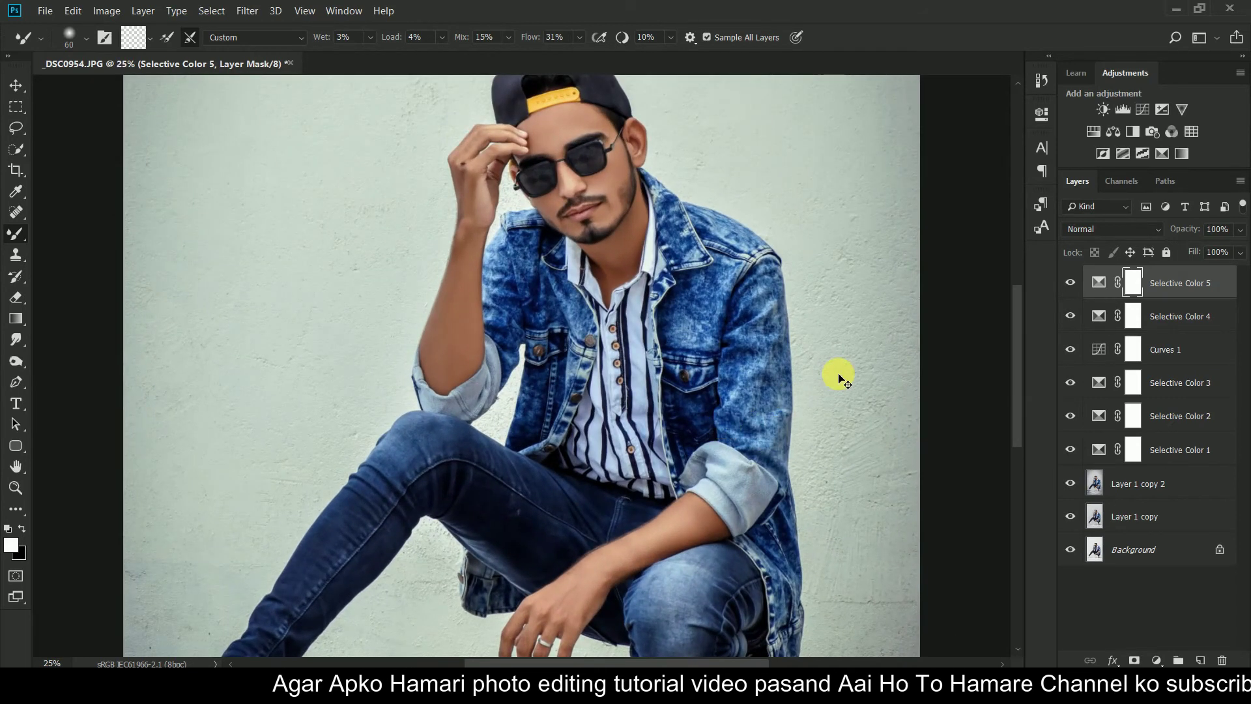
{"action": "key", "text": "ctrl+plus"}
{"action": "scroll", "coordinate": [980, 384], "scroll_direction": "up", "scroll_amount": 2}
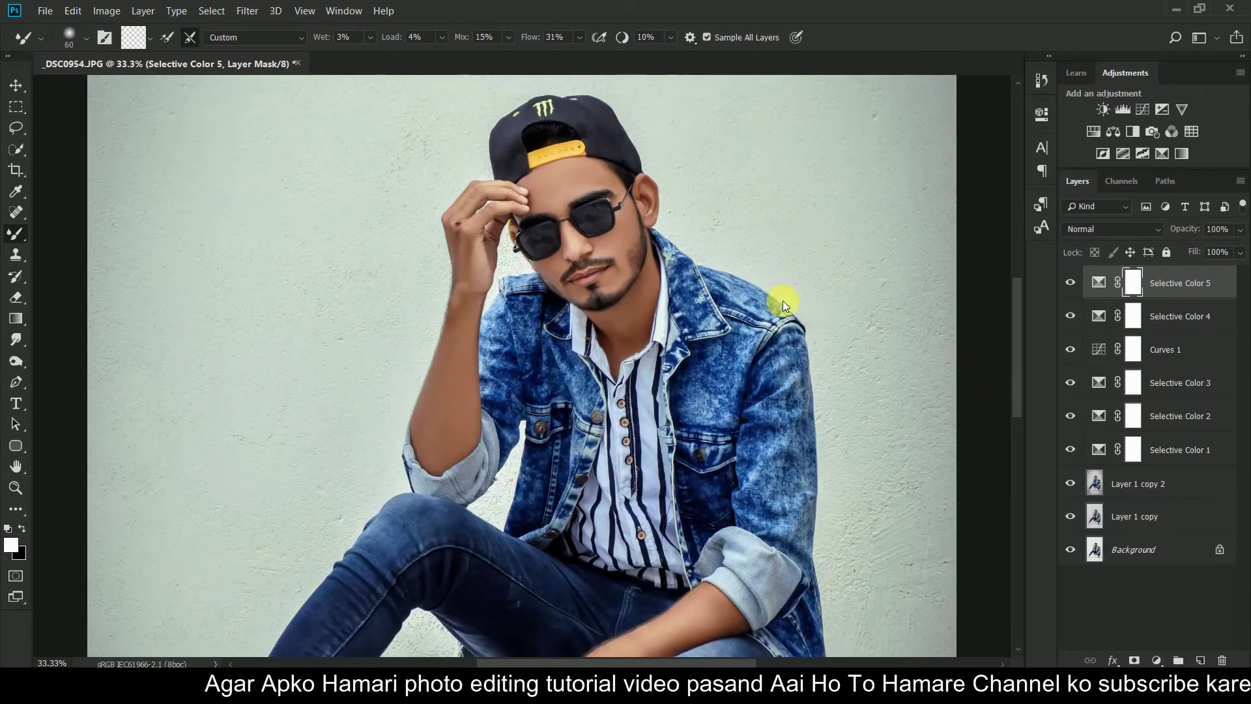
{"action": "key", "text": "ctrl+plus"}
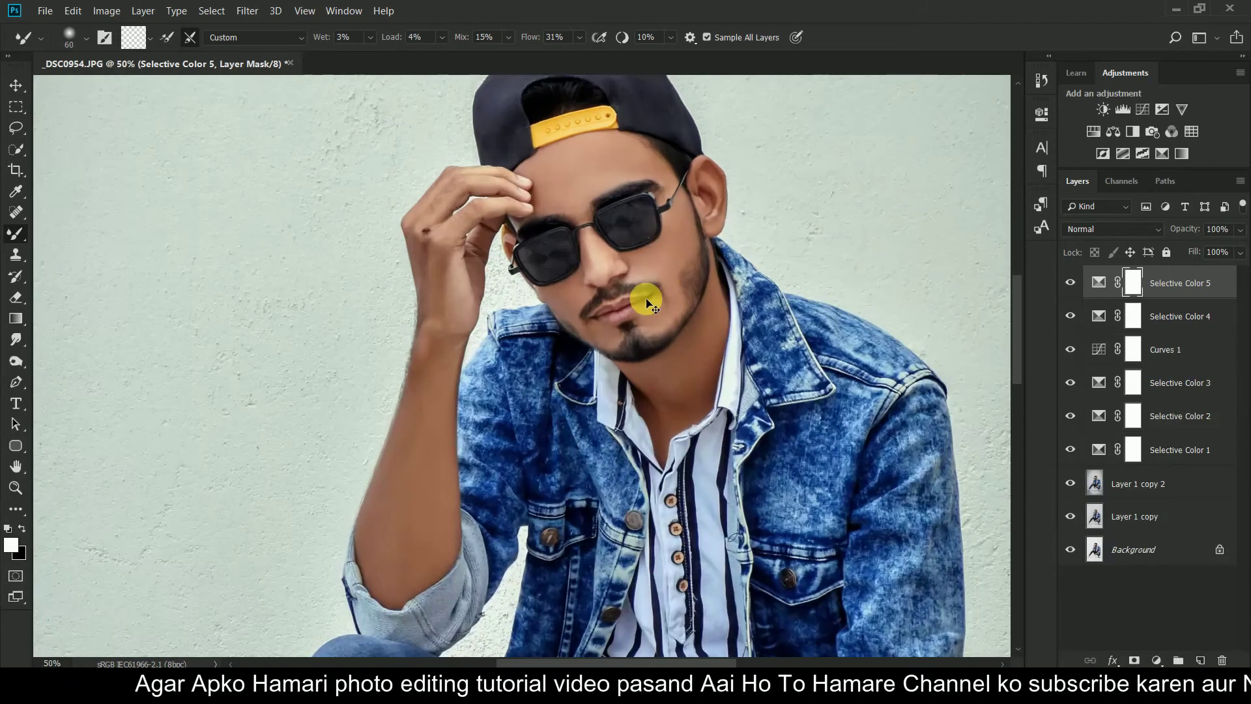
{"action": "scroll", "coordinate": [652, 305], "scroll_direction": "up", "scroll_amount": 2}
{"action": "scroll", "coordinate": [653, 305], "scroll_direction": "up", "scroll_amount": 1}
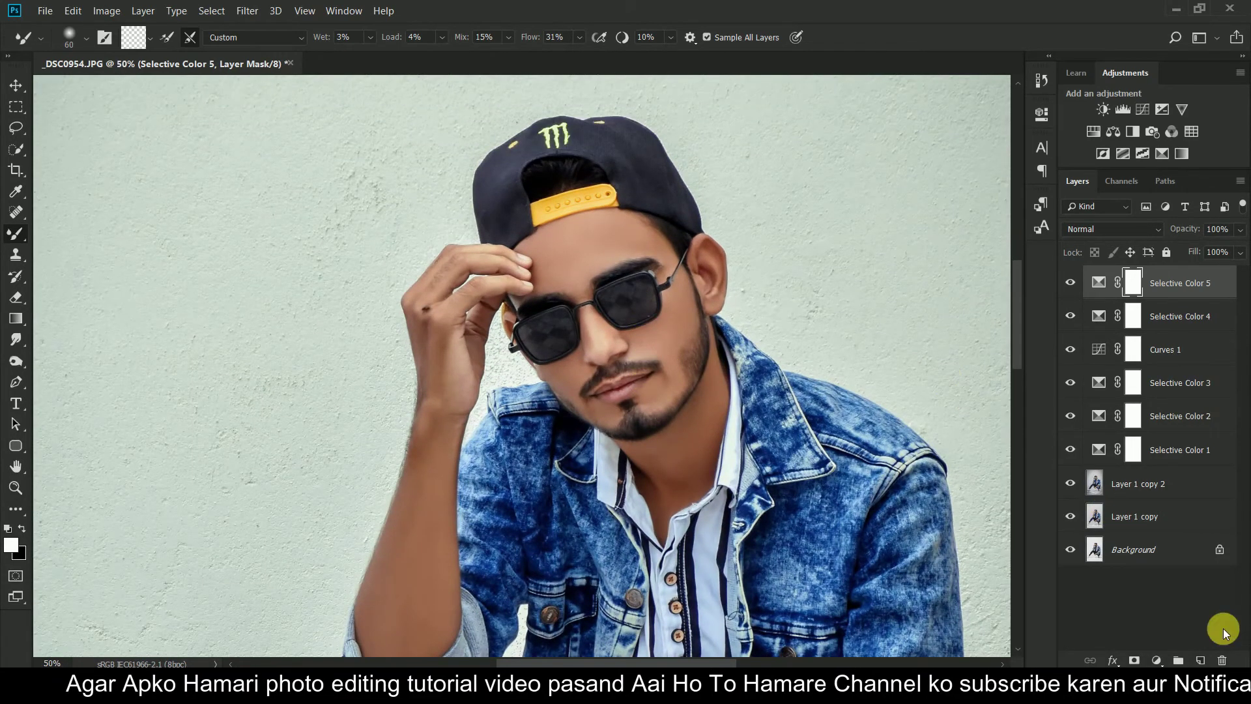
Step: Add an empty layer and, above it, a Curves adjustment layer with the RGB curve's midpoint raised to brighten the image
{"action": "left_click", "coordinate": [1201, 660]}
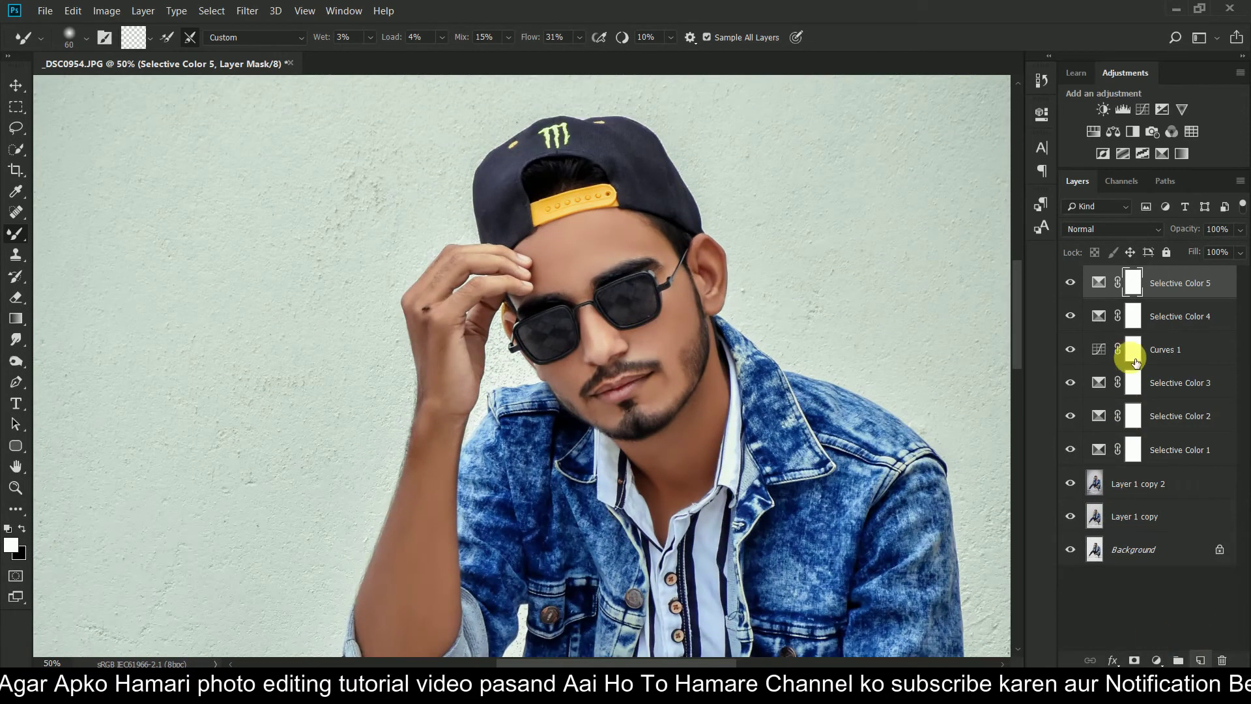
{"action": "left_click", "coordinate": [1155, 660]}
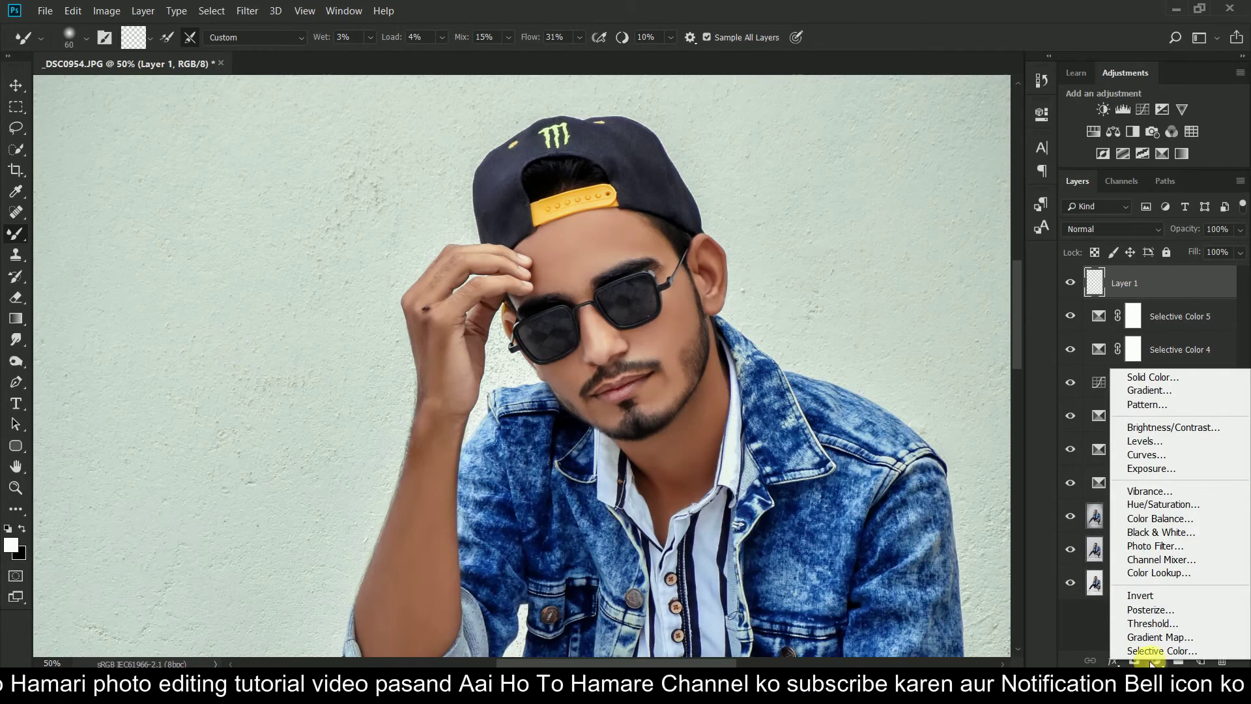
{"action": "left_click", "coordinate": [1140, 454]}
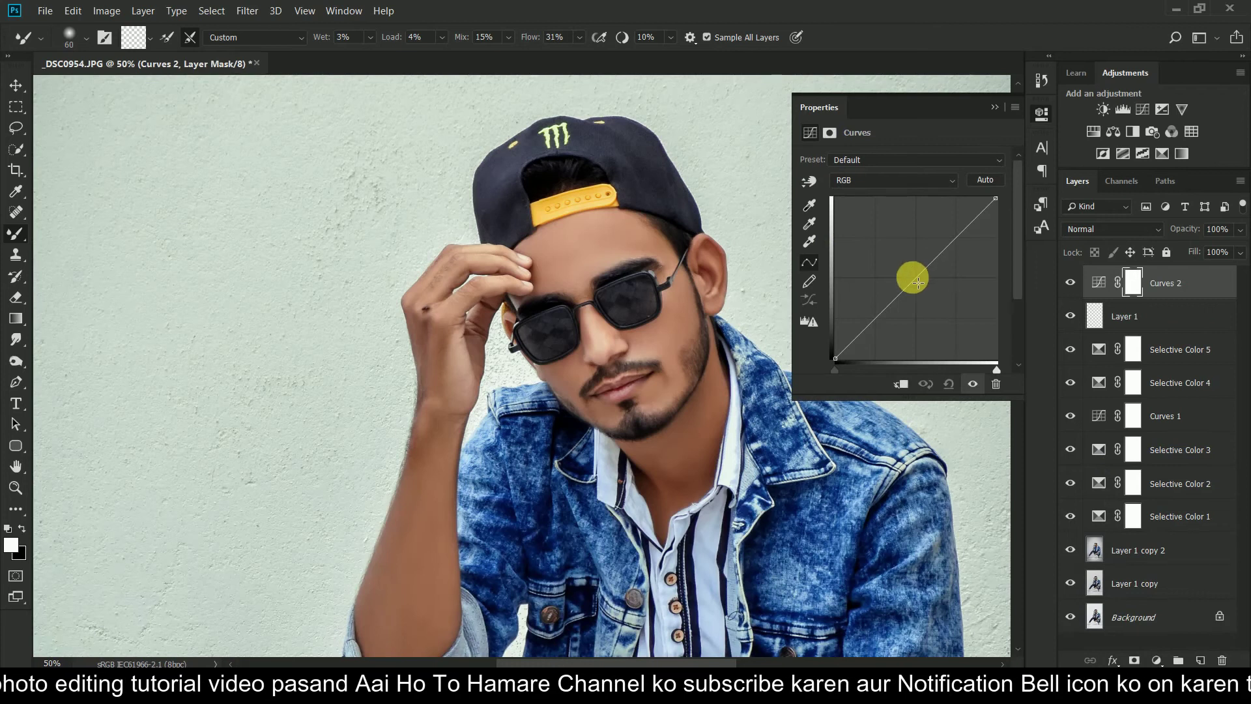
{"action": "left_click_drag", "start_coordinate": [910, 274], "coordinate": [896, 258]}
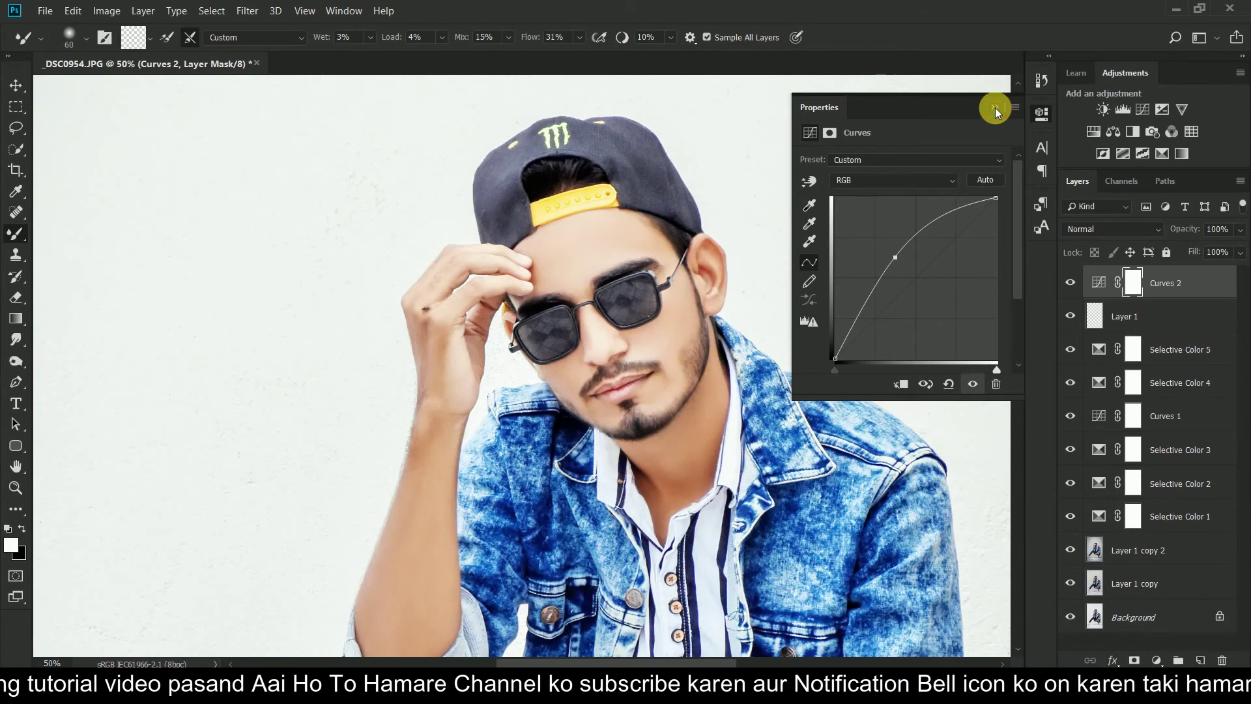
{"action": "left_click", "coordinate": [995, 109]}
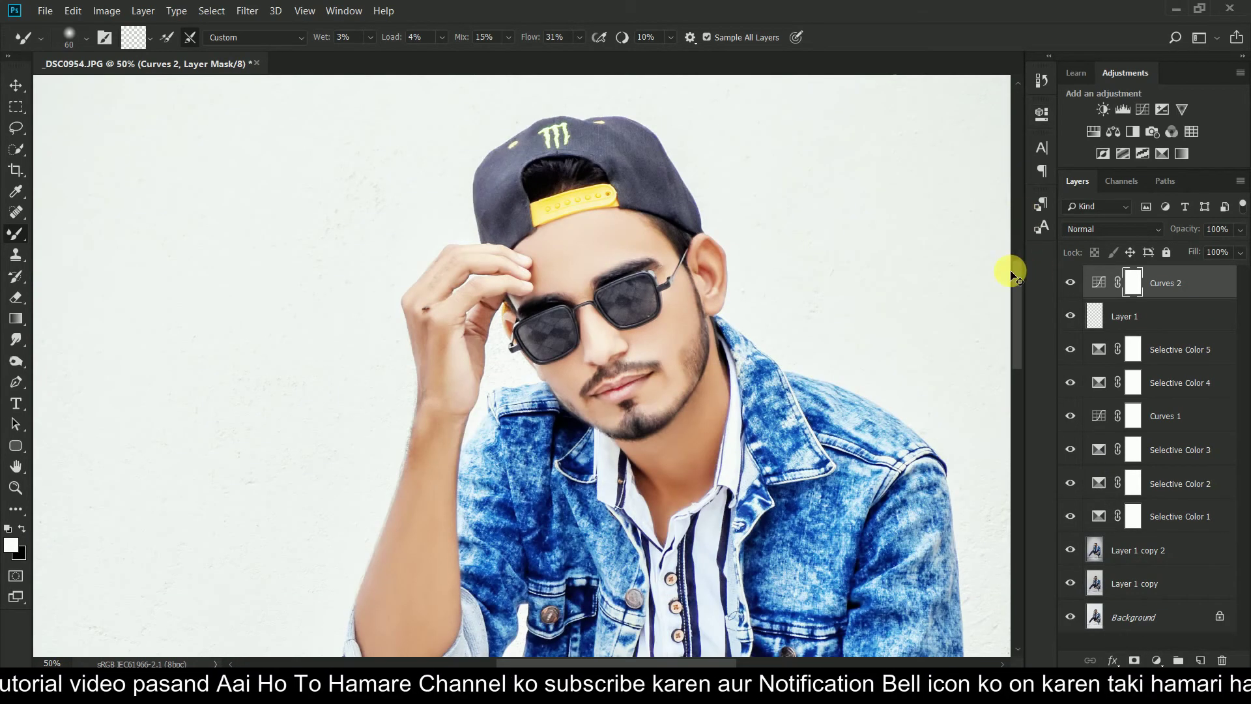
Step: Invert the brightening Curves layer's mask to black and rename the layer white
{"action": "key", "text": "ctrl+i"}
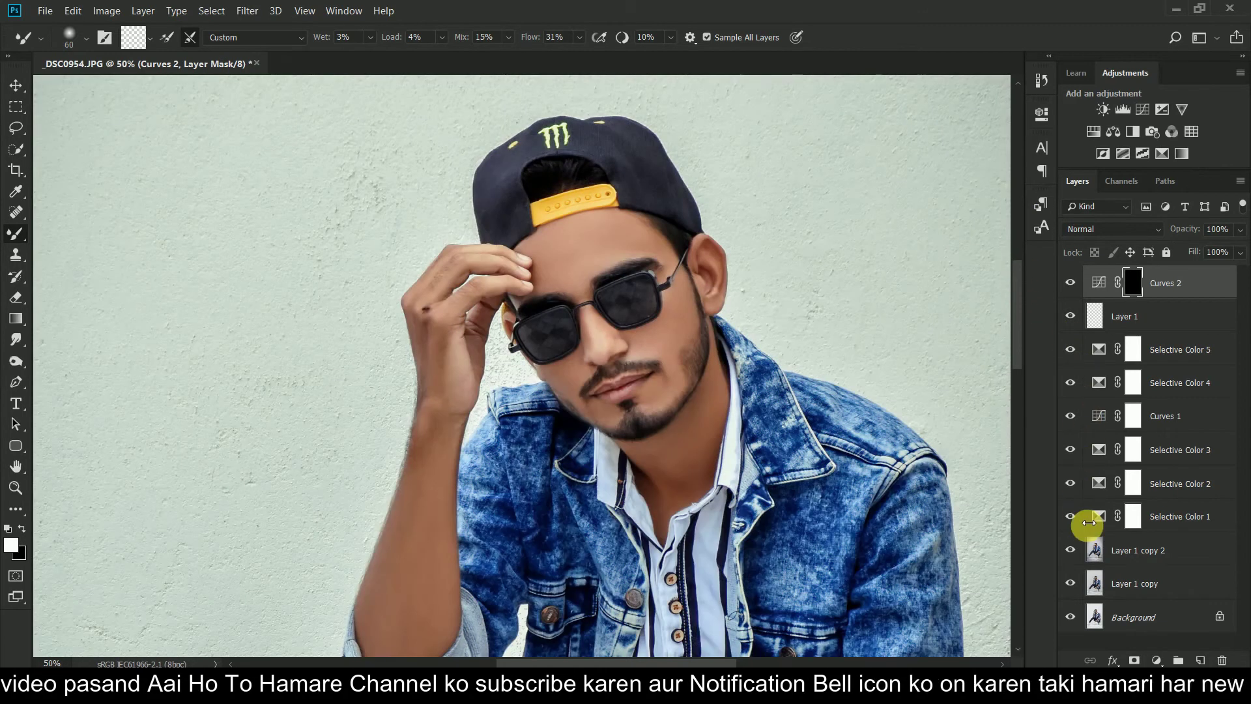
{"action": "double_click", "coordinate": [1167, 282]}
{"action": "type", "text": "doge"}
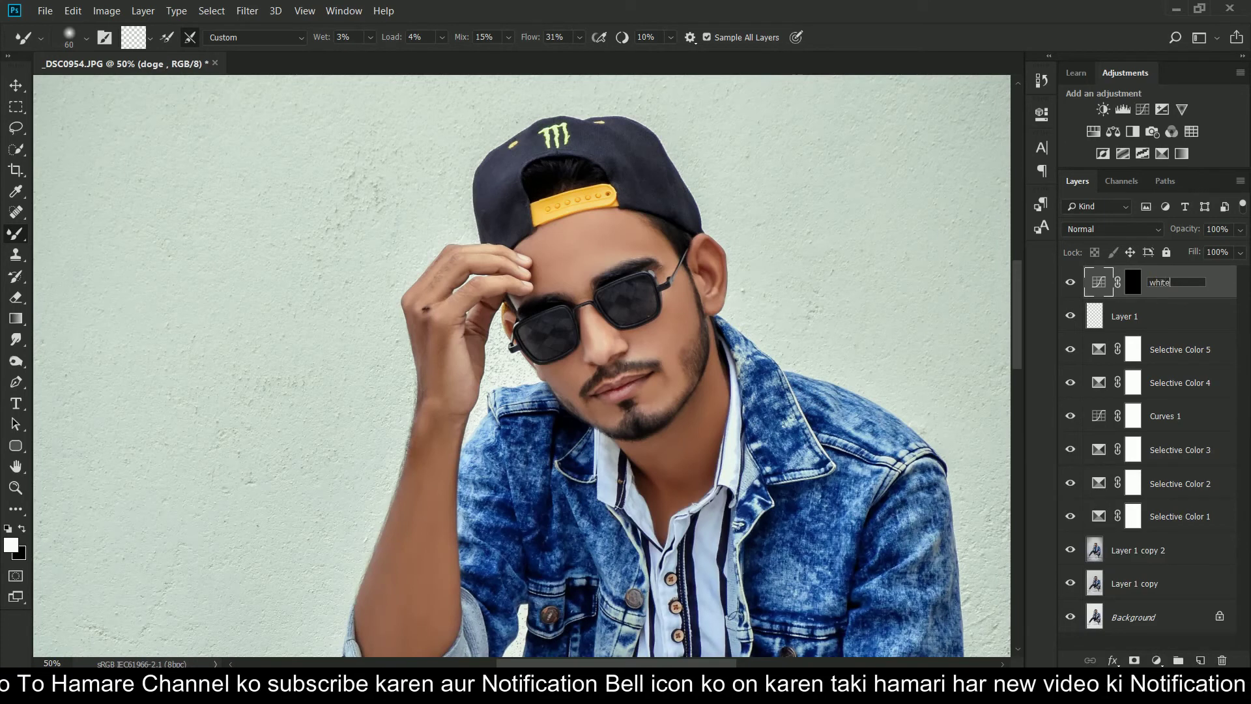
Step: Add another Curves adjustment layer with the RGB midpoint lowered to darken, invert its mask to black and rename it black
{"action": "left_click", "coordinate": [1157, 661]}
{"action": "left_click", "coordinate": [1146, 458]}
{"action": "left_click", "coordinate": [918, 276]}
{"action": "left_click_drag", "start_coordinate": [918, 276], "coordinate": [934, 291]}
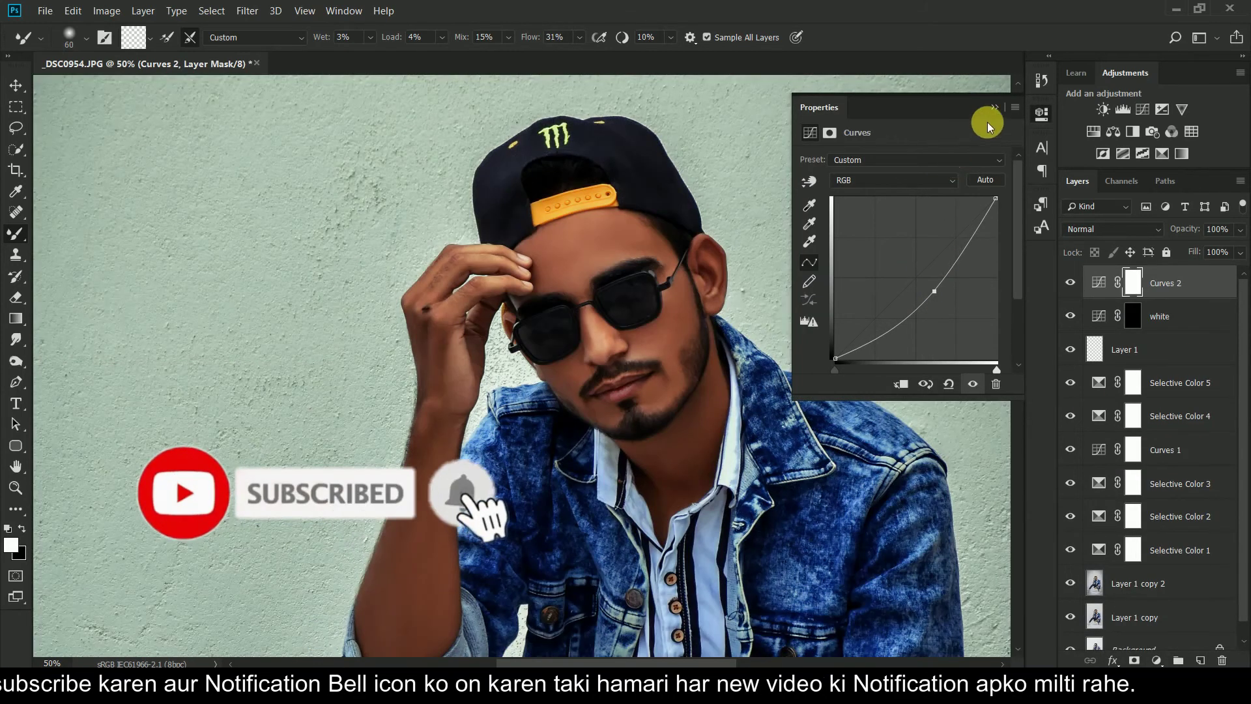
{"action": "left_click", "coordinate": [994, 107]}
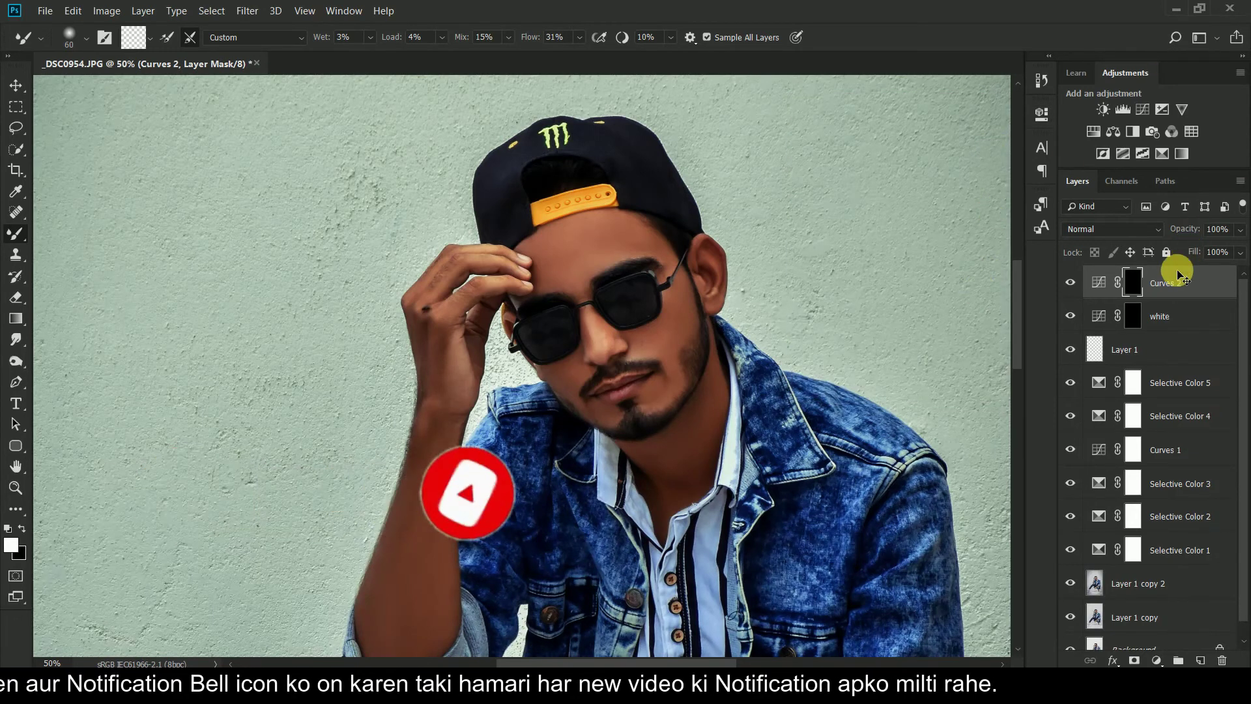
{"action": "double_click", "coordinate": [1173, 289]}
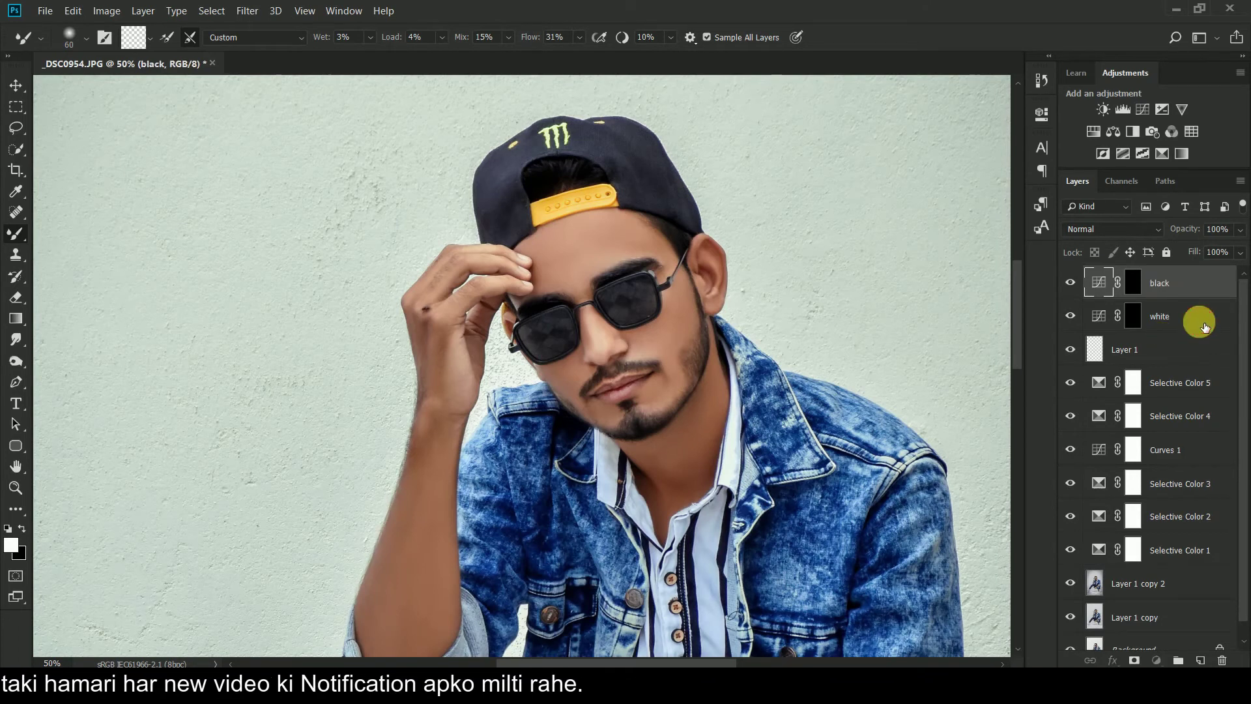
Step: Brighten the highlights of the face by painting with white on the white layer's mask using the Brush tool at 5% opacity
{"action": "left_click", "coordinate": [1199, 319]}
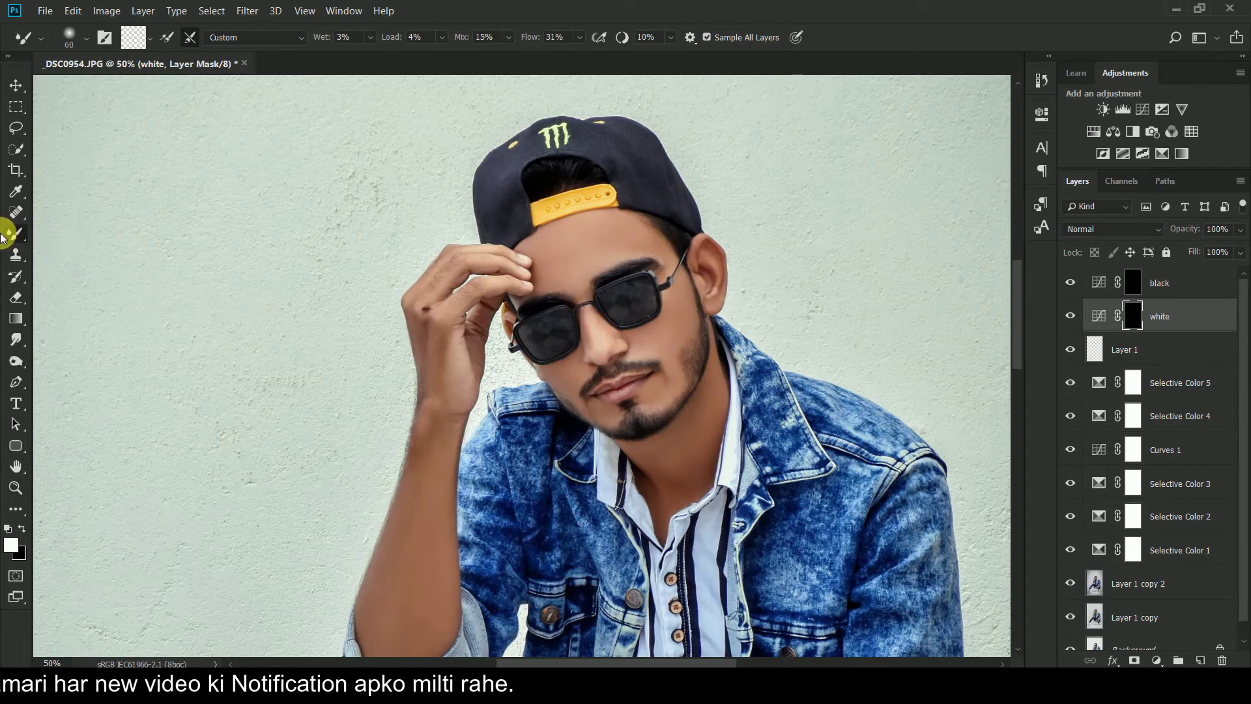
{"action": "right_click", "coordinate": [16, 233]}
{"action": "left_click", "coordinate": [49, 233]}
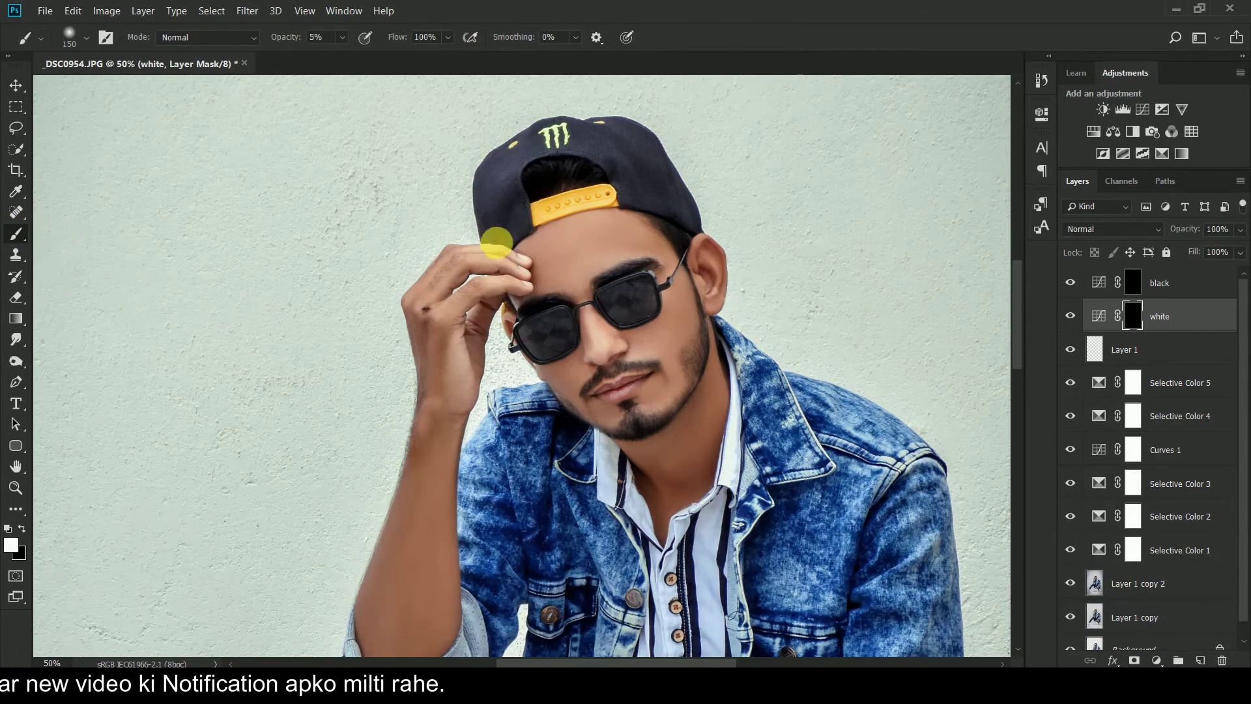
{"action": "left_click", "coordinate": [342, 38]}
{"action": "left_click", "coordinate": [343, 37]}
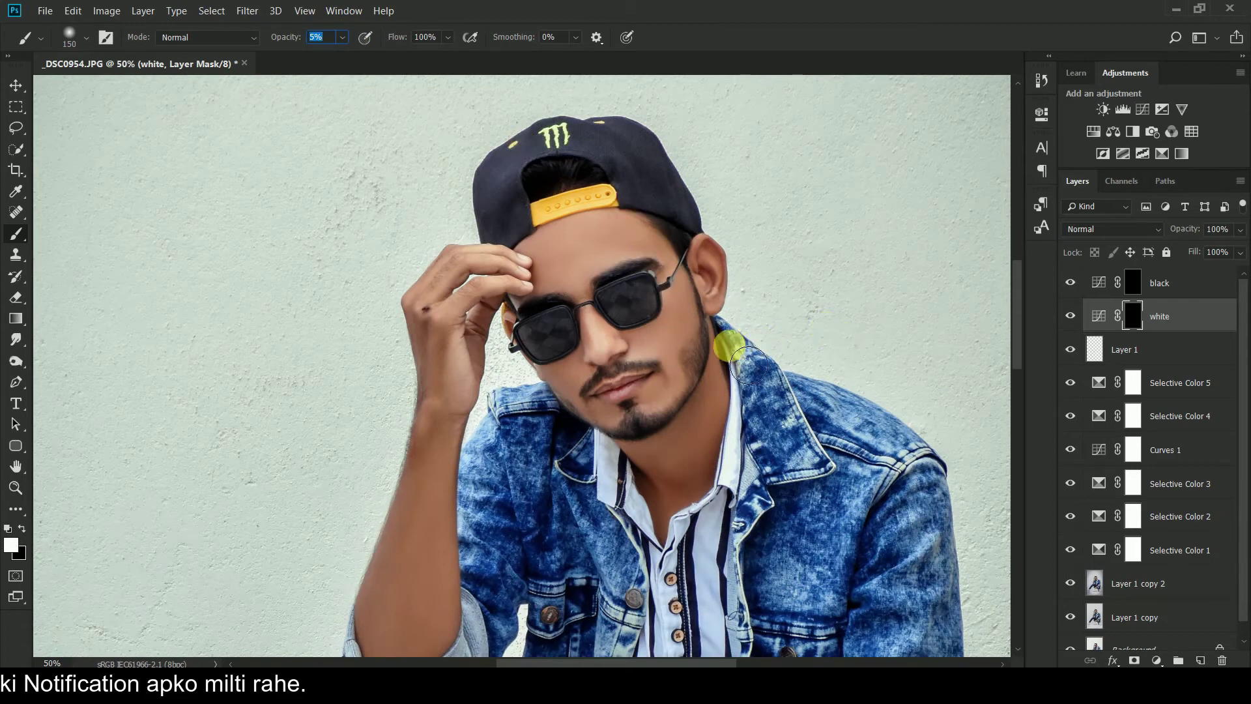
{"action": "mouse_move", "coordinate": [594, 297]}
{"action": "left_mouse_down"}
{"action": "mouse_move", "coordinate": [627, 257]}
{"action": "mouse_move", "coordinate": [614, 266]}
{"action": "mouse_move", "coordinate": [655, 258]}
{"action": "mouse_move", "coordinate": [576, 267]}
{"action": "mouse_move", "coordinate": [573, 293]}
{"action": "mouse_move", "coordinate": [637, 253]}
{"action": "mouse_move", "coordinate": [664, 258]}
{"action": "mouse_move", "coordinate": [584, 275]}
{"action": "mouse_move", "coordinate": [593, 262]}
{"action": "mouse_move", "coordinate": [584, 296]}
{"action": "mouse_move", "coordinate": [577, 284]}
{"action": "mouse_move", "coordinate": [598, 281]}
{"action": "mouse_move", "coordinate": [591, 293]}
{"action": "mouse_move", "coordinate": [590, 271]}
{"action": "mouse_move", "coordinate": [566, 286]}
{"action": "mouse_move", "coordinate": [592, 264]}
{"action": "mouse_move", "coordinate": [695, 269]}
{"action": "mouse_move", "coordinate": [660, 259]}
{"action": "mouse_move", "coordinate": [694, 283]}
{"action": "mouse_move", "coordinate": [644, 255]}
{"action": "mouse_move", "coordinate": [681, 275]}
{"action": "mouse_move", "coordinate": [687, 318]}
{"action": "mouse_move", "coordinate": [687, 295]}
{"action": "mouse_move", "coordinate": [664, 325]}
{"action": "mouse_move", "coordinate": [698, 252]}
{"action": "mouse_move", "coordinate": [686, 302]}
{"action": "mouse_move", "coordinate": [675, 318]}
{"action": "mouse_move", "coordinate": [694, 245]}
{"action": "mouse_move", "coordinate": [653, 330]}
{"action": "left_mouse_up"}
{"action": "scroll", "coordinate": [671, 287], "scroll_direction": "down", "scroll_amount": 2}
{"action": "mouse_move", "coordinate": [694, 247]}
{"action": "left_mouse_down"}
{"action": "mouse_move", "coordinate": [655, 312]}
{"action": "mouse_move", "coordinate": [678, 285]}
{"action": "left_mouse_up"}
{"action": "mouse_move", "coordinate": [665, 318]}
{"action": "left_mouse_down"}
{"action": "mouse_move", "coordinate": [698, 271]}
{"action": "mouse_move", "coordinate": [678, 310]}
{"action": "mouse_move", "coordinate": [689, 287]}
{"action": "mouse_move", "coordinate": [675, 292]}
{"action": "mouse_move", "coordinate": [676, 320]}
{"action": "mouse_move", "coordinate": [704, 285]}
{"action": "left_mouse_up"}
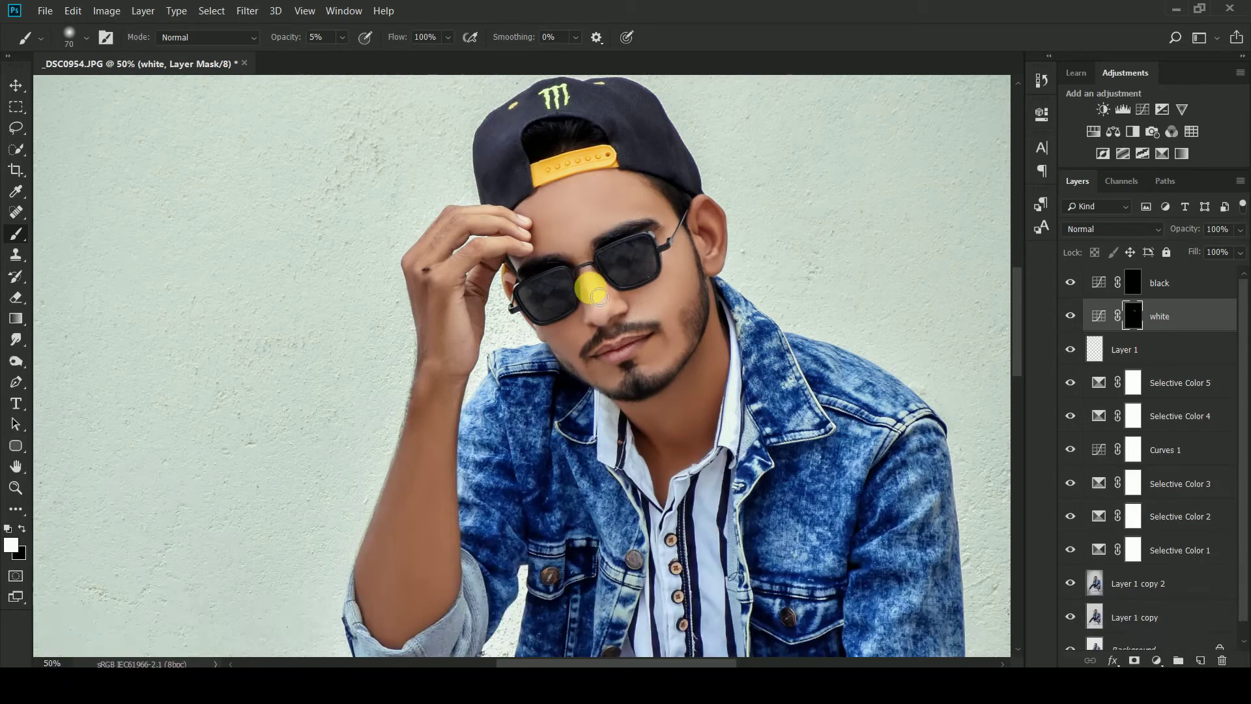
Step: Continue brightening the lower cheek and jaw on the white layer's mask with a soft brush of 70 to 125 px
{"action": "scroll", "coordinate": [577, 297], "scroll_direction": "down", "scroll_amount": 2}
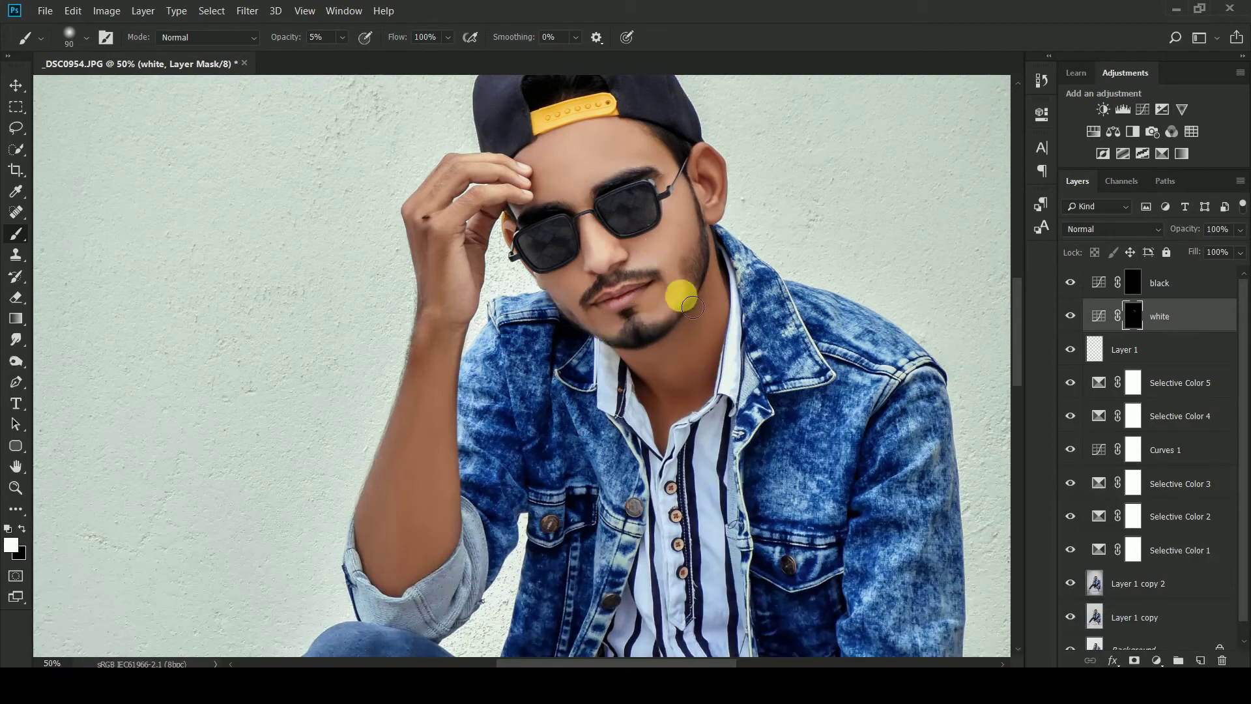
{"action": "left_click_drag", "start_coordinate": [681, 294], "coordinate": [690, 304]}
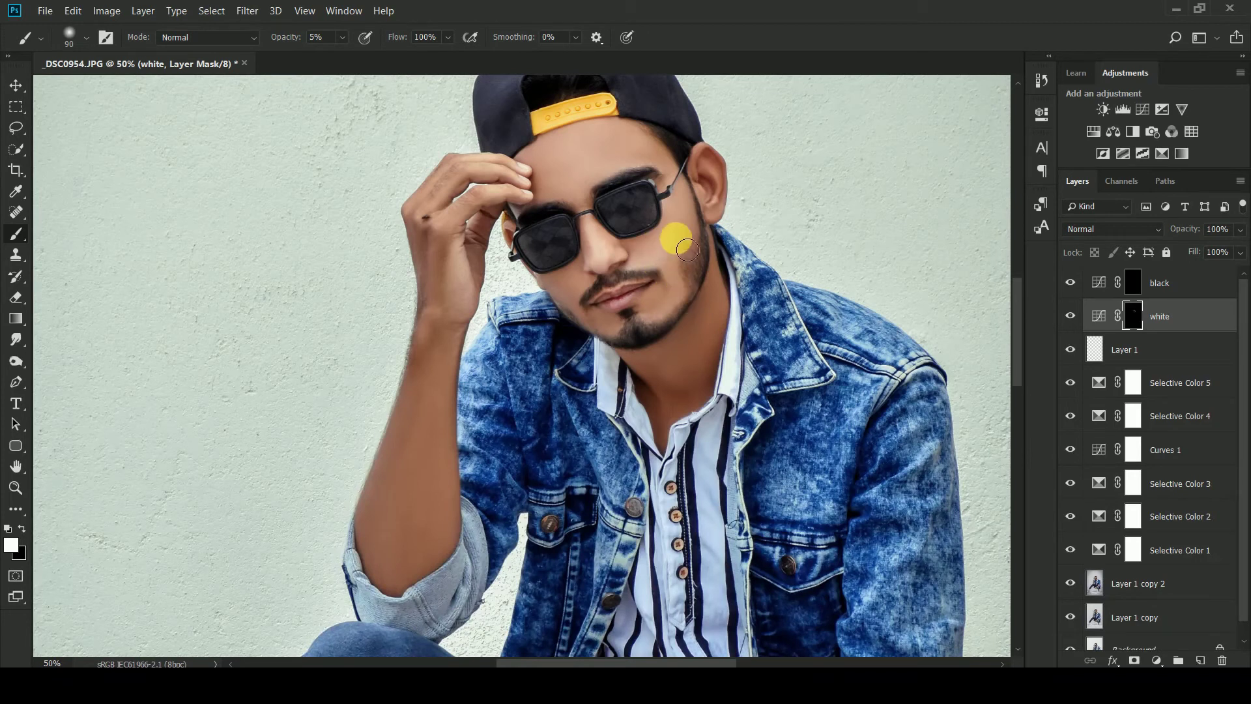
{"action": "mouse_move", "coordinate": [683, 259]}
{"action": "left_mouse_down"}
{"action": "mouse_move", "coordinate": [715, 224]}
{"action": "mouse_move", "coordinate": [657, 272]}
{"action": "left_mouse_up"}
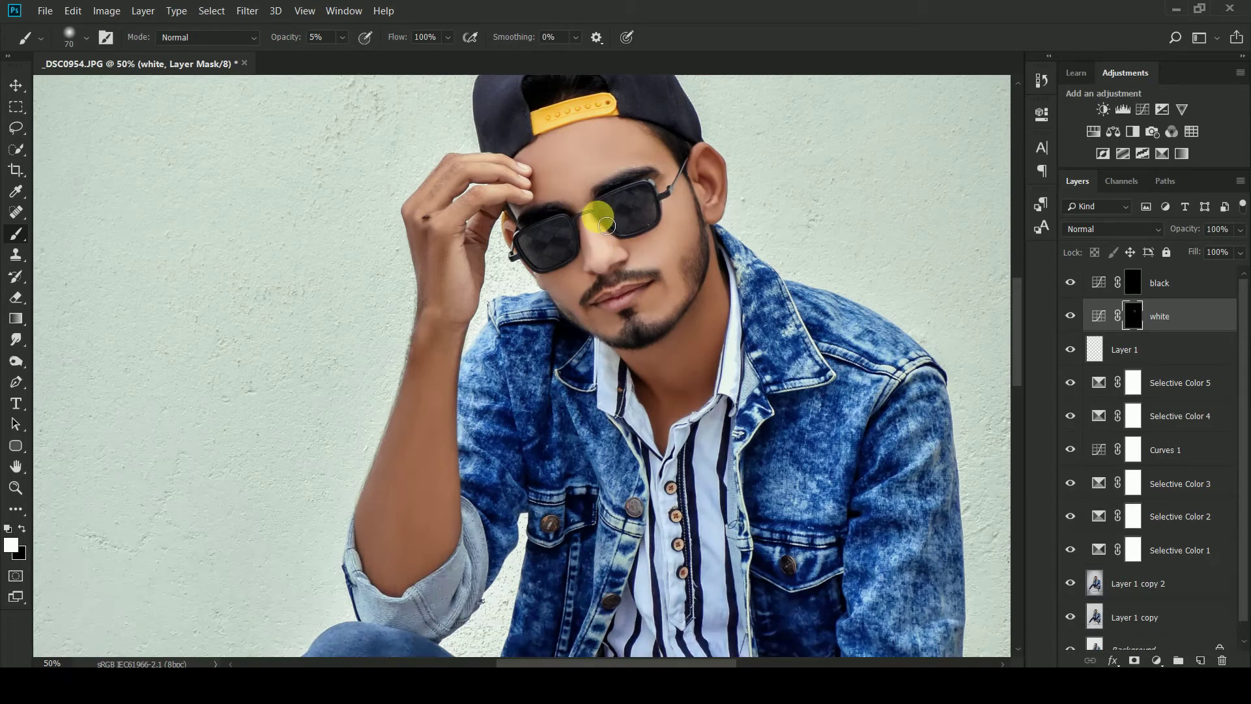
{"action": "key", "text": "bracketright"}
{"action": "key", "text": "bracketright"}
{"action": "key", "text": "bracketright"}
{"action": "key", "text": "bracketright"}
{"action": "scroll", "coordinate": [558, 206], "scroll_direction": "up", "scroll_amount": 1}
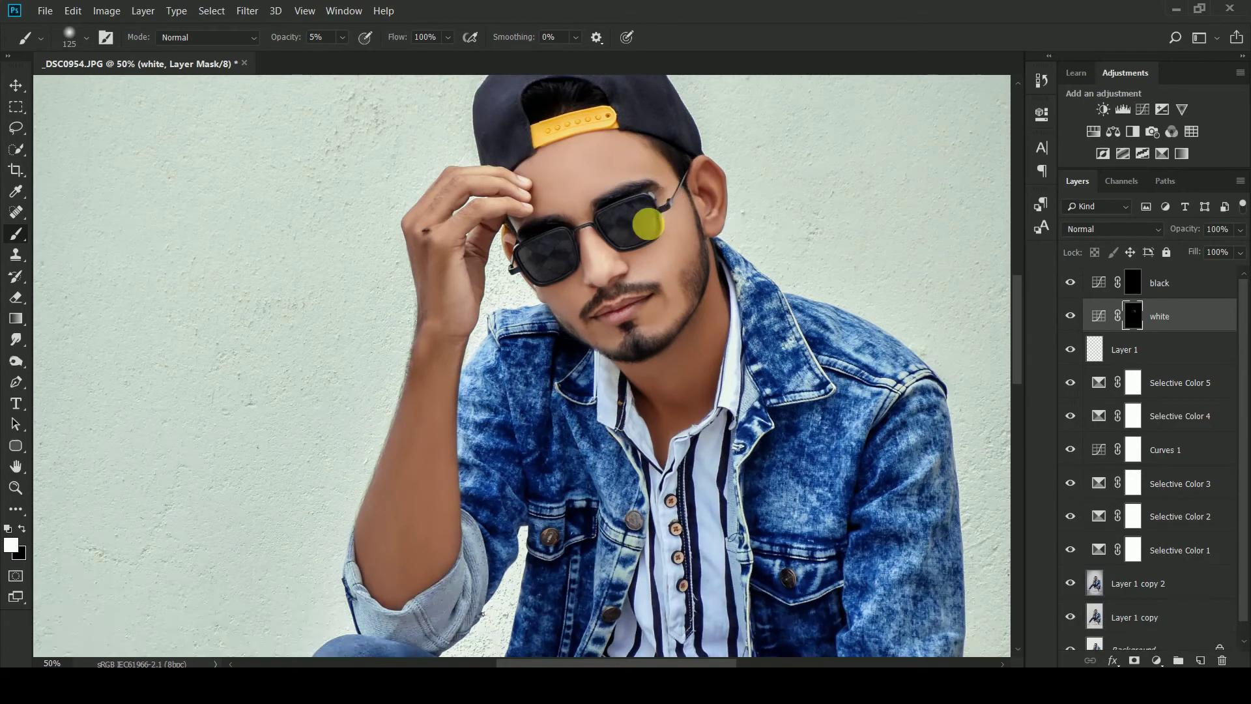
{"action": "scroll", "coordinate": [606, 300], "scroll_direction": "down", "scroll_amount": 2}
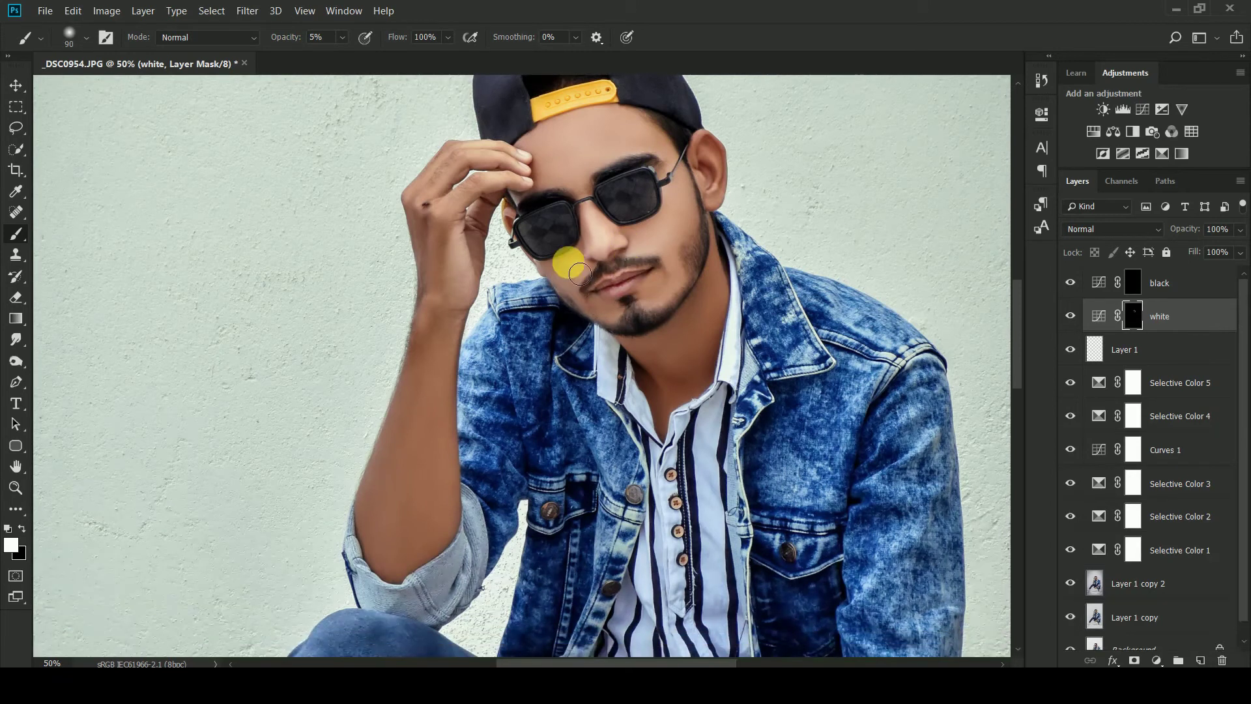
Step: Brighten the raised forearm and hand on the white layer's mask with a soft brush of 100 to 175 px
{"action": "key", "text": "bracketright"}
{"action": "key", "text": "bracketright"}
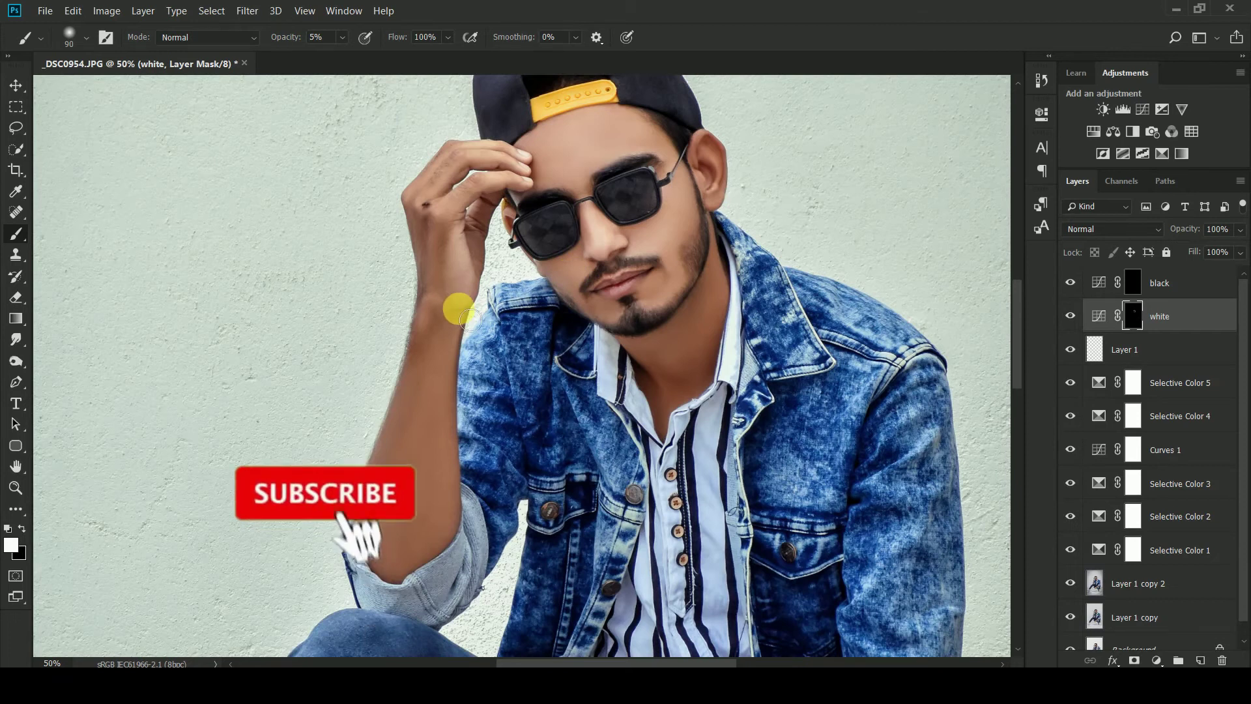
{"action": "key", "text": "bracketright"}
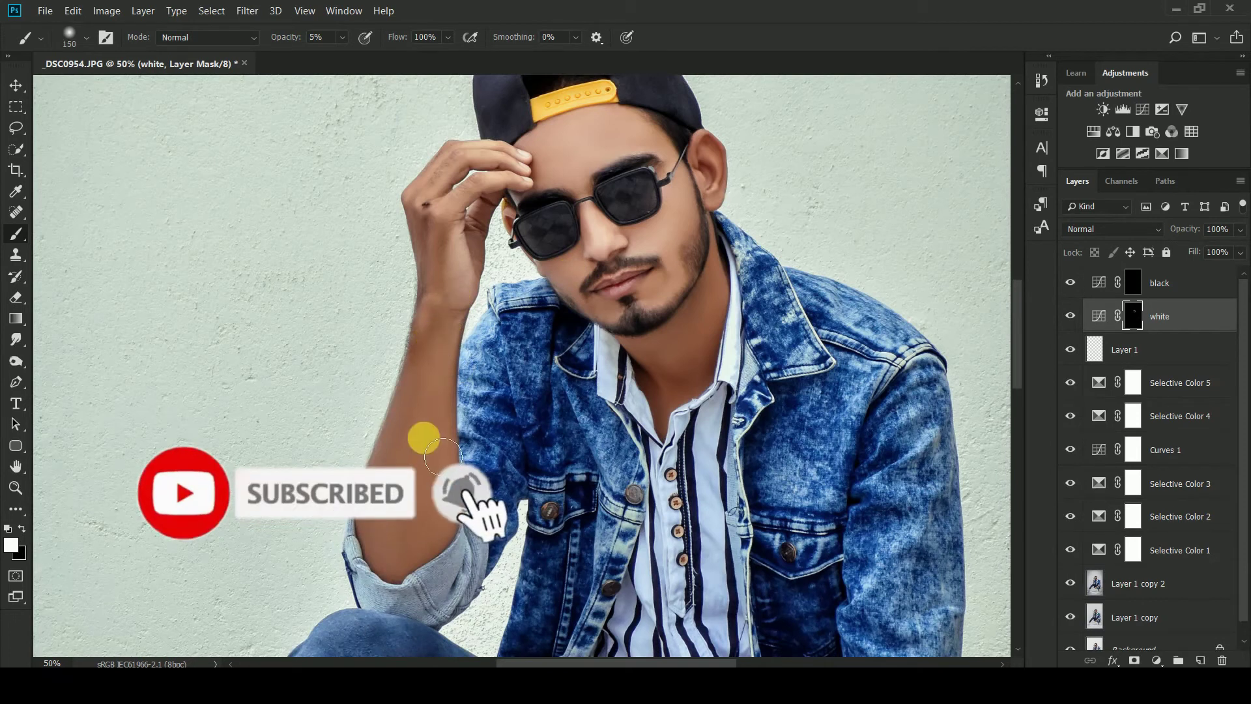
{"action": "key", "text": "bracketright"}
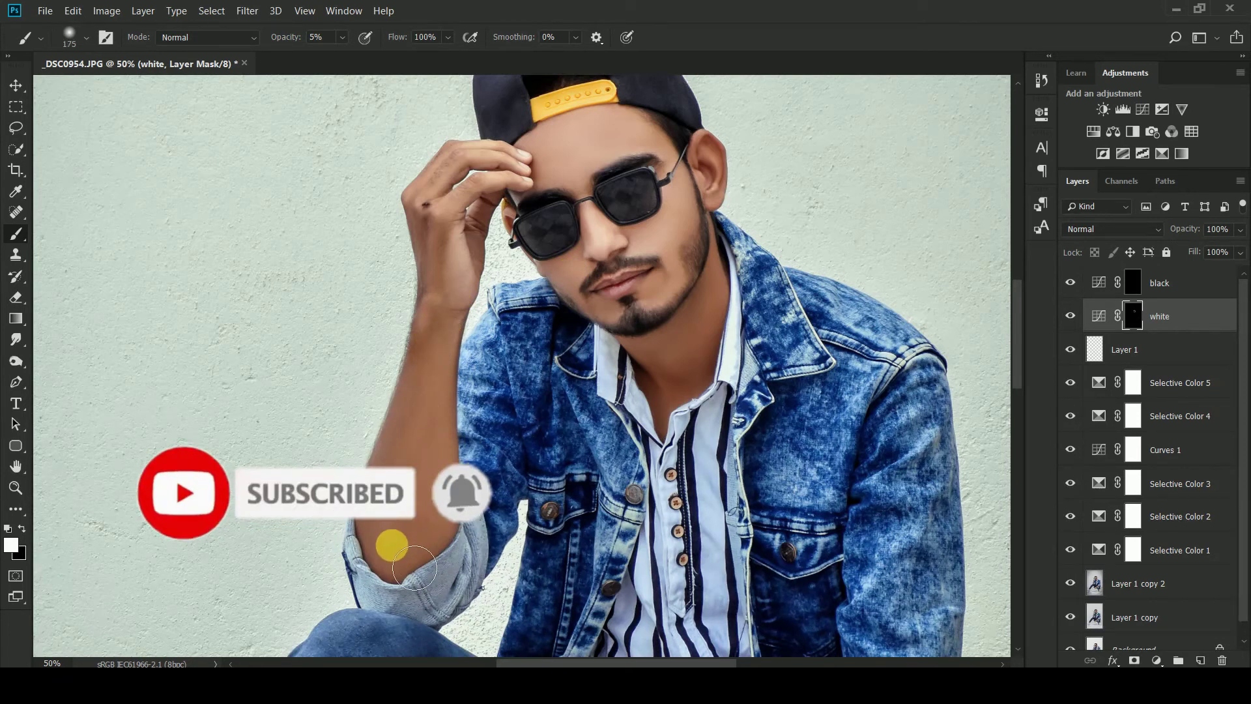
{"action": "mouse_move", "coordinate": [447, 344]}
{"action": "left_mouse_down"}
{"action": "mouse_move", "coordinate": [396, 515]}
{"action": "mouse_move", "coordinate": [396, 562]}
{"action": "mouse_move", "coordinate": [461, 279]}
{"action": "mouse_move", "coordinate": [448, 233]}
{"action": "left_mouse_up"}
{"action": "key", "text": "bracketleft"}
{"action": "key", "text": "bracketleft"}
{"action": "key", "text": "bracketleft"}
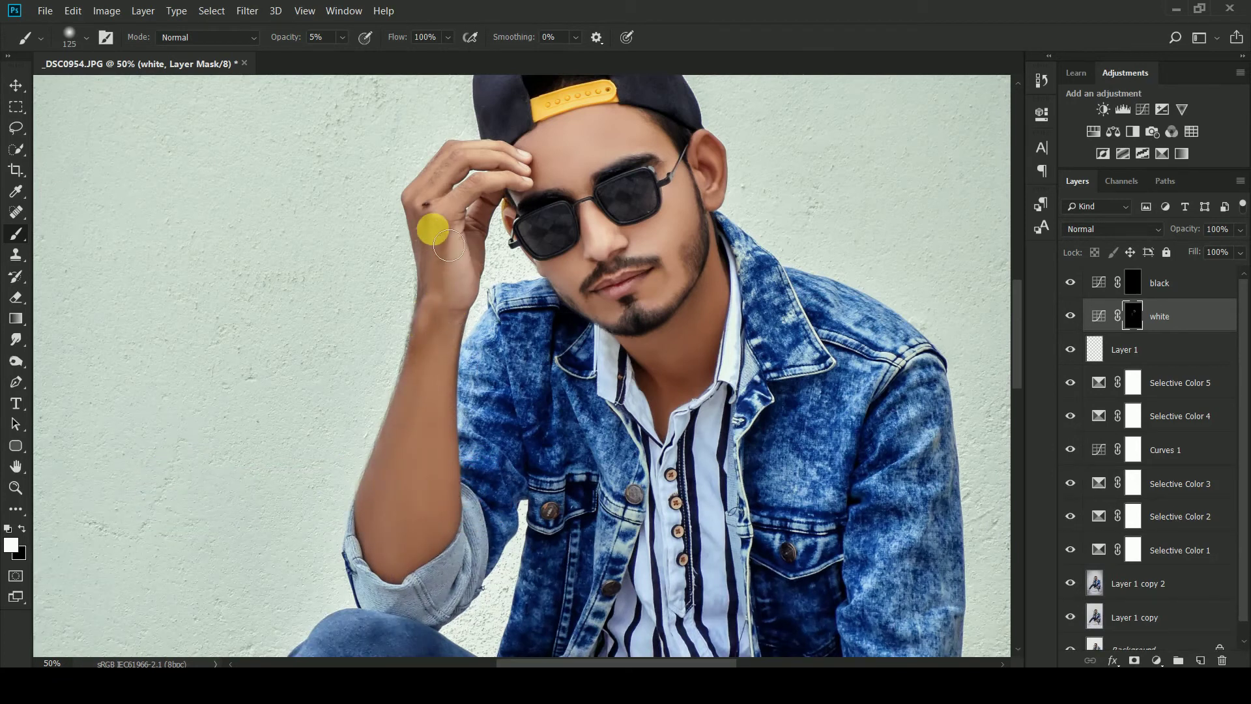
{"action": "mouse_move", "coordinate": [458, 252]}
{"action": "left_mouse_down"}
{"action": "mouse_move", "coordinate": [491, 196]}
{"action": "mouse_move", "coordinate": [460, 260]}
{"action": "mouse_move", "coordinate": [410, 522]}
{"action": "mouse_move", "coordinate": [431, 465]}
{"action": "mouse_move", "coordinate": [453, 479]}
{"action": "left_mouse_up"}
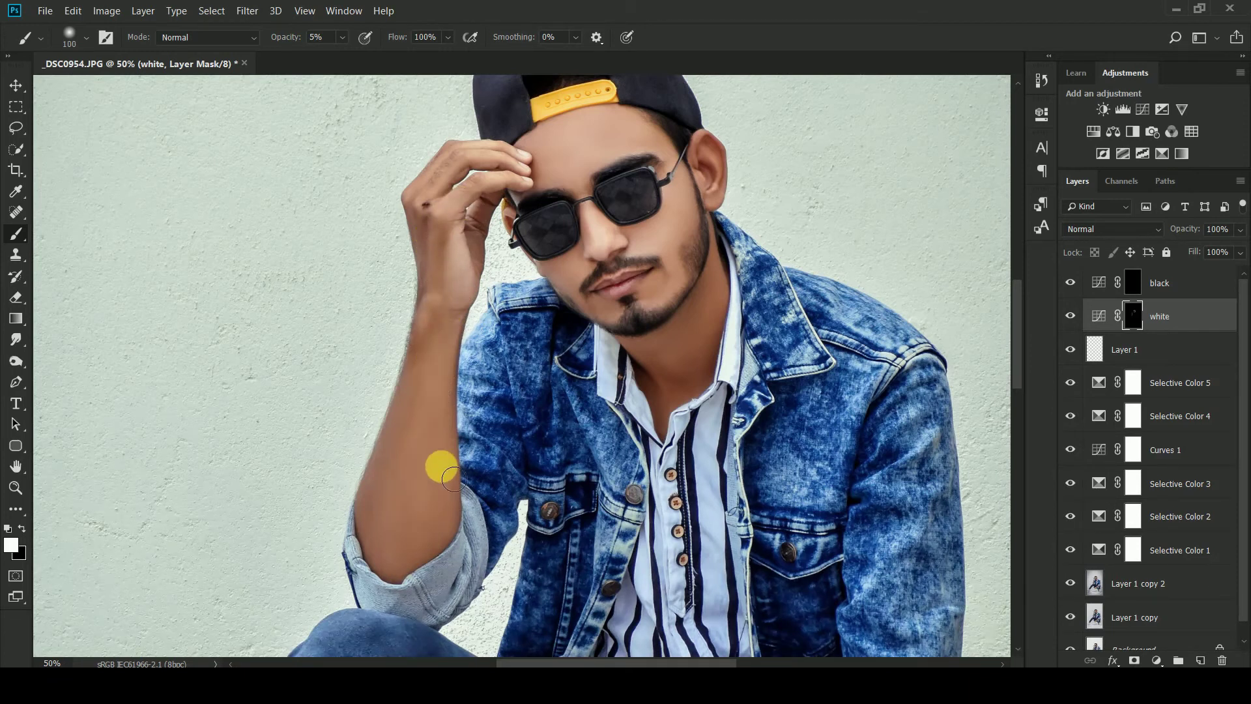
Step: Brighten the areas from the raised hand across to the denim jacket's collar on the white layer's mask with the 100 px brush
{"action": "scroll", "coordinate": [699, 413], "scroll_direction": "down", "scroll_amount": 1}
{"action": "scroll", "coordinate": [543, 410], "scroll_direction": "up", "scroll_amount": 3}
{"action": "mouse_move", "coordinate": [391, 285]}
{"action": "left_mouse_down"}
{"action": "mouse_move", "coordinate": [433, 223]}
{"action": "mouse_move", "coordinate": [497, 225]}
{"action": "mouse_move", "coordinate": [463, 226]}
{"action": "mouse_move", "coordinate": [483, 220]}
{"action": "mouse_move", "coordinate": [503, 244]}
{"action": "mouse_move", "coordinate": [452, 387]}
{"action": "mouse_move", "coordinate": [428, 567]}
{"action": "mouse_move", "coordinate": [416, 532]}
{"action": "mouse_move", "coordinate": [452, 413]}
{"action": "mouse_move", "coordinate": [454, 320]}
{"action": "mouse_move", "coordinate": [778, 311]}
{"action": "left_mouse_up"}
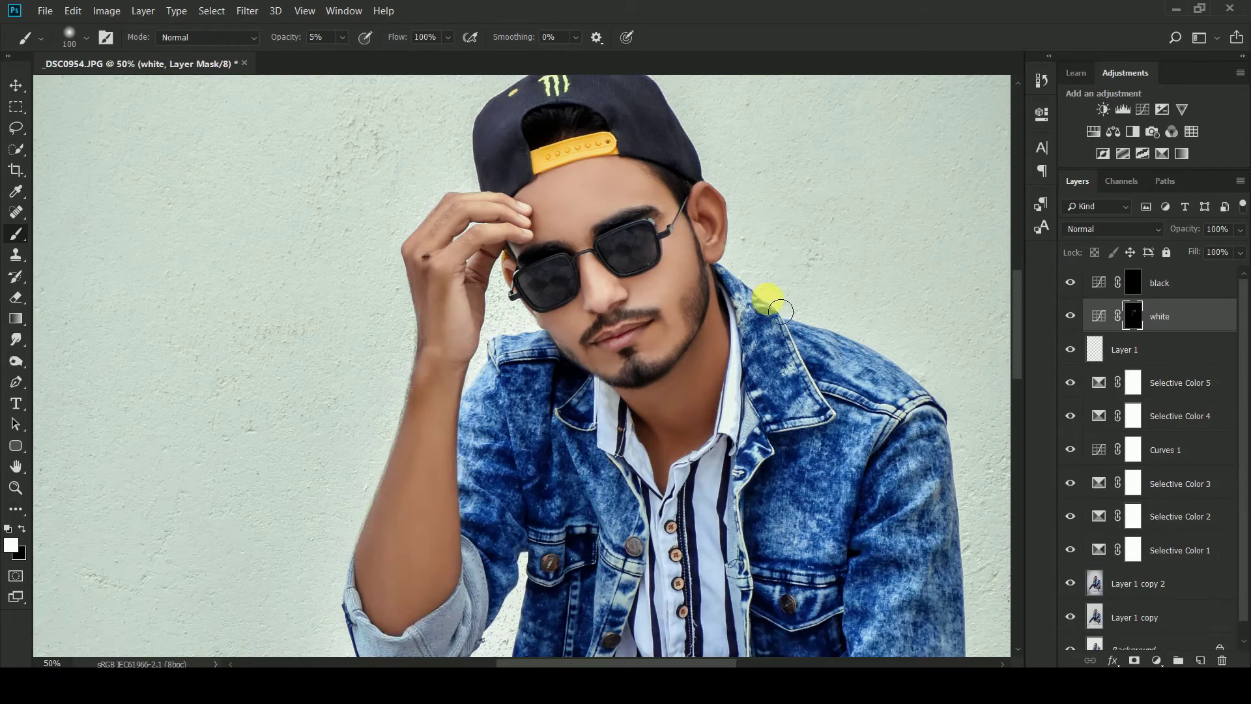
{"action": "scroll", "coordinate": [824, 335], "scroll_direction": "down", "scroll_amount": 1}
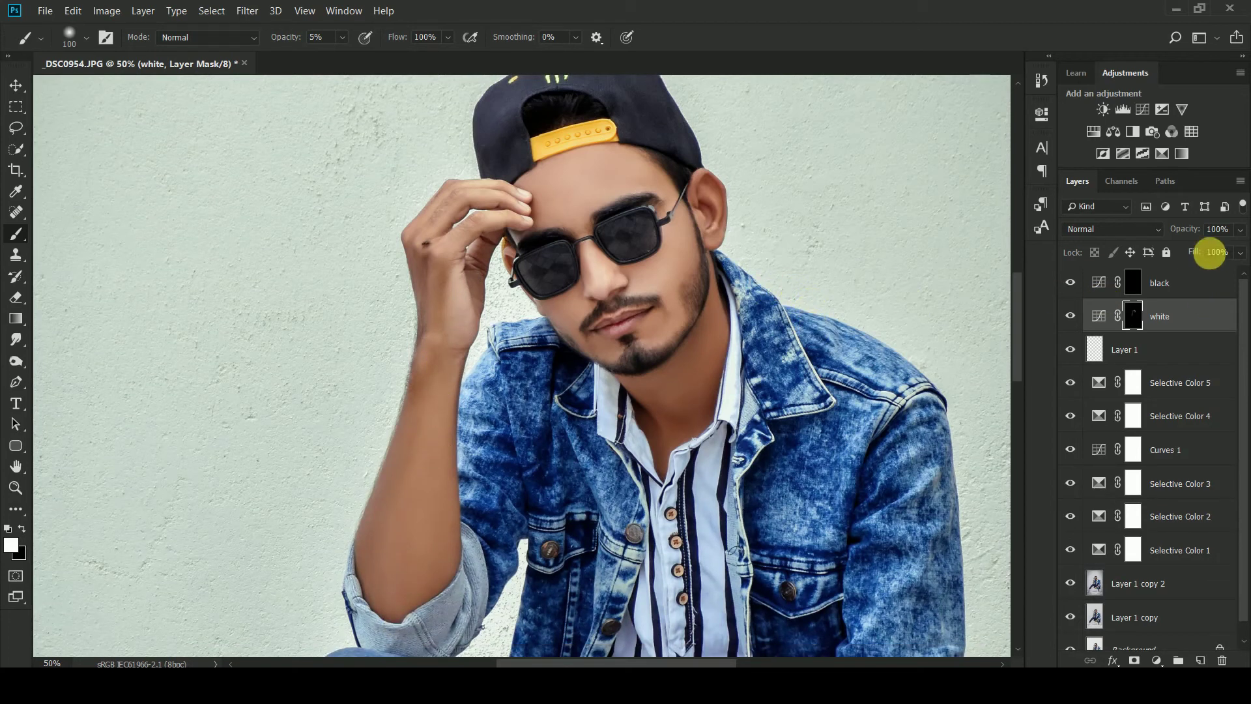
Step: Feather the white layer's mask by 43.3 px to soften the painted highlights
{"action": "double_click", "coordinate": [1108, 325]}
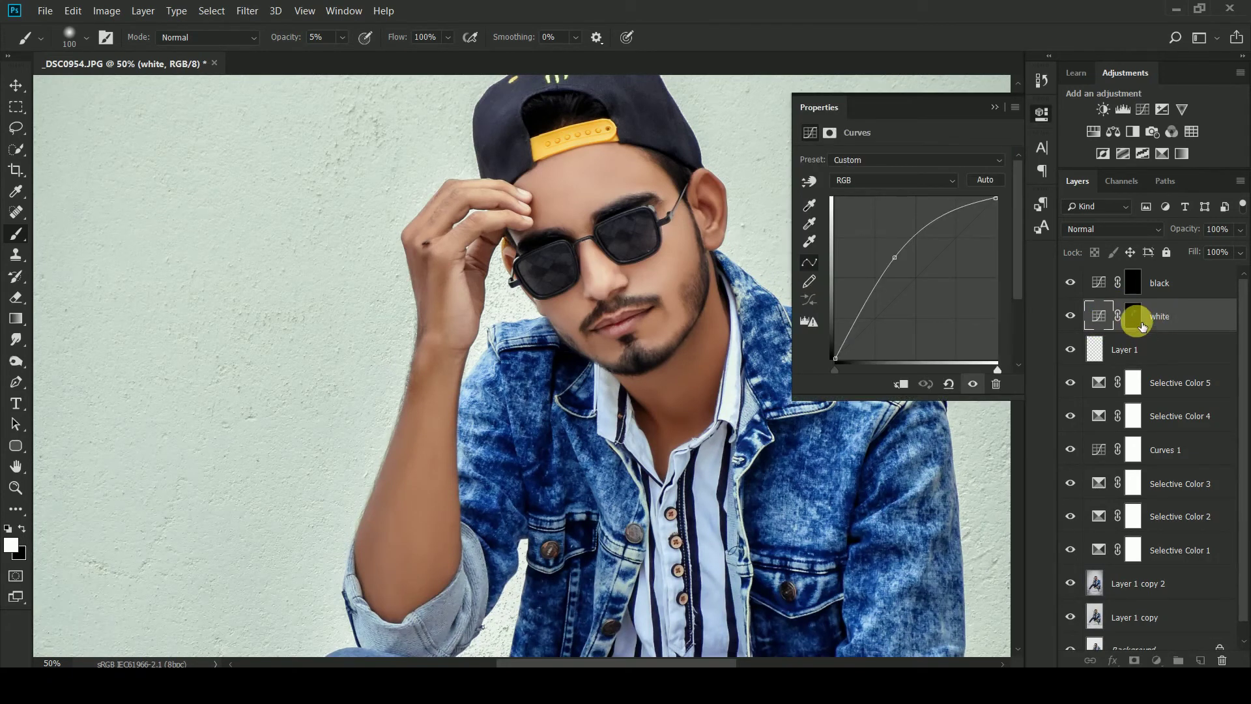
{"action": "left_click", "coordinate": [1137, 322]}
{"action": "mouse_move", "coordinate": [916, 267]}
{"action": "left_mouse_down"}
{"action": "mouse_move", "coordinate": [866, 268]}
{"action": "mouse_move", "coordinate": [897, 267]}
{"action": "left_mouse_up"}
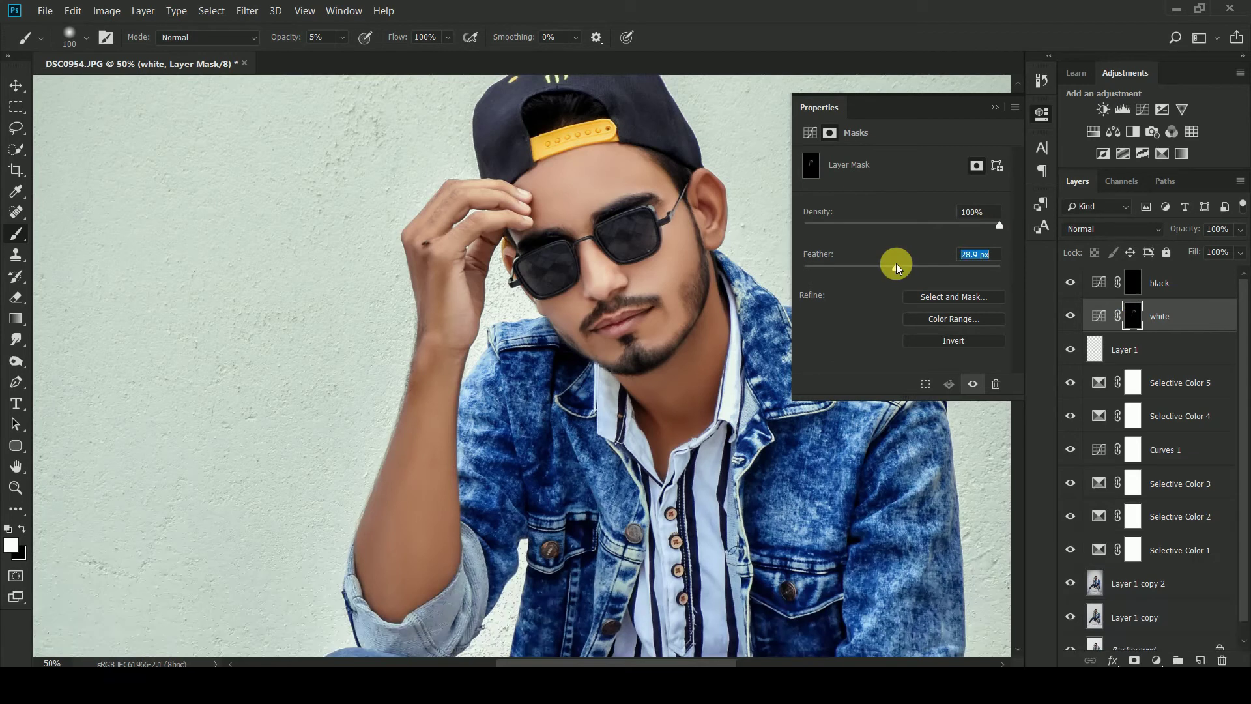
{"action": "left_click_drag", "start_coordinate": [915, 264], "coordinate": [907, 263]}
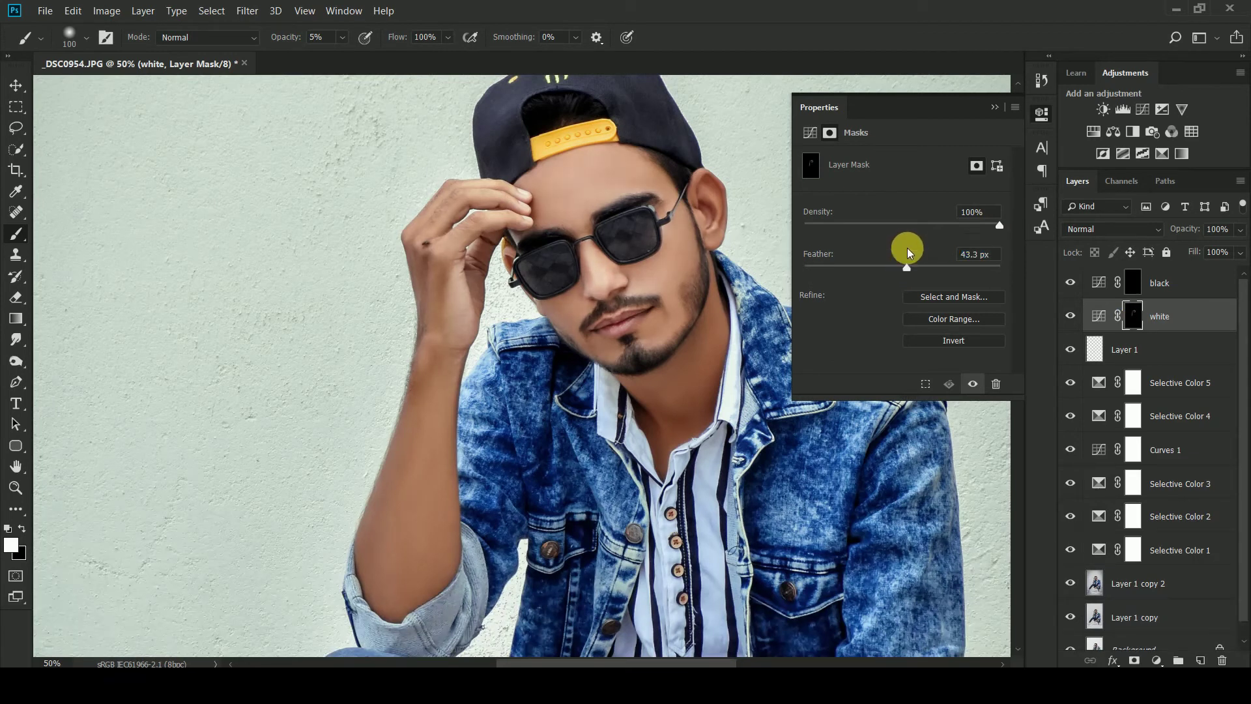
{"action": "left_click", "coordinate": [995, 107]}
Step: Darken the shadows around the face, nose and neck on the black layer's mask, using a 45 px brush beside the nose
{"action": "left_click", "coordinate": [1175, 285]}
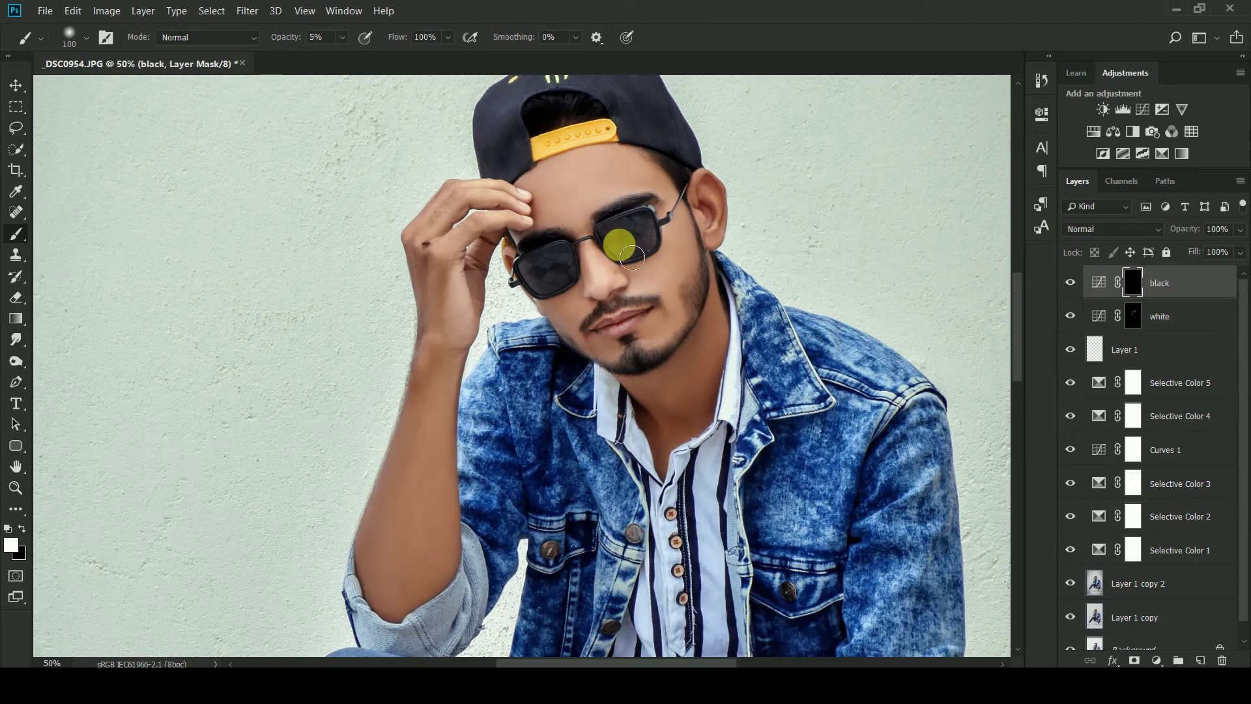
{"action": "key", "text": "bracketright"}
{"action": "key", "text": "bracketright"}
{"action": "key", "text": "bracketright"}
{"action": "mouse_move", "coordinate": [550, 221]}
{"action": "left_mouse_down"}
{"action": "mouse_move", "coordinate": [564, 200]}
{"action": "mouse_move", "coordinate": [548, 220]}
{"action": "mouse_move", "coordinate": [688, 200]}
{"action": "mouse_move", "coordinate": [745, 208]}
{"action": "mouse_move", "coordinate": [742, 231]}
{"action": "mouse_move", "coordinate": [726, 232]}
{"action": "mouse_move", "coordinate": [682, 300]}
{"action": "left_mouse_up"}
{"action": "key", "text": "bracketleft"}
{"action": "key", "text": "bracketleft"}
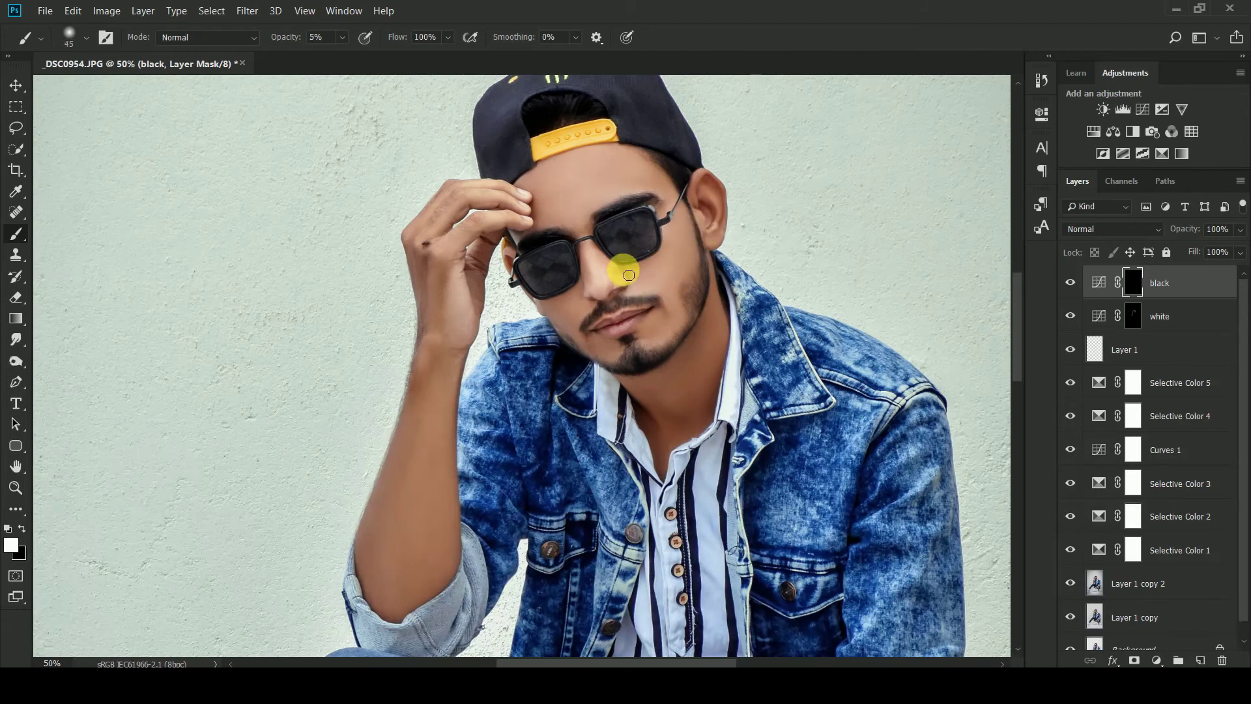
{"action": "left_click_drag", "start_coordinate": [630, 272], "coordinate": [628, 300]}
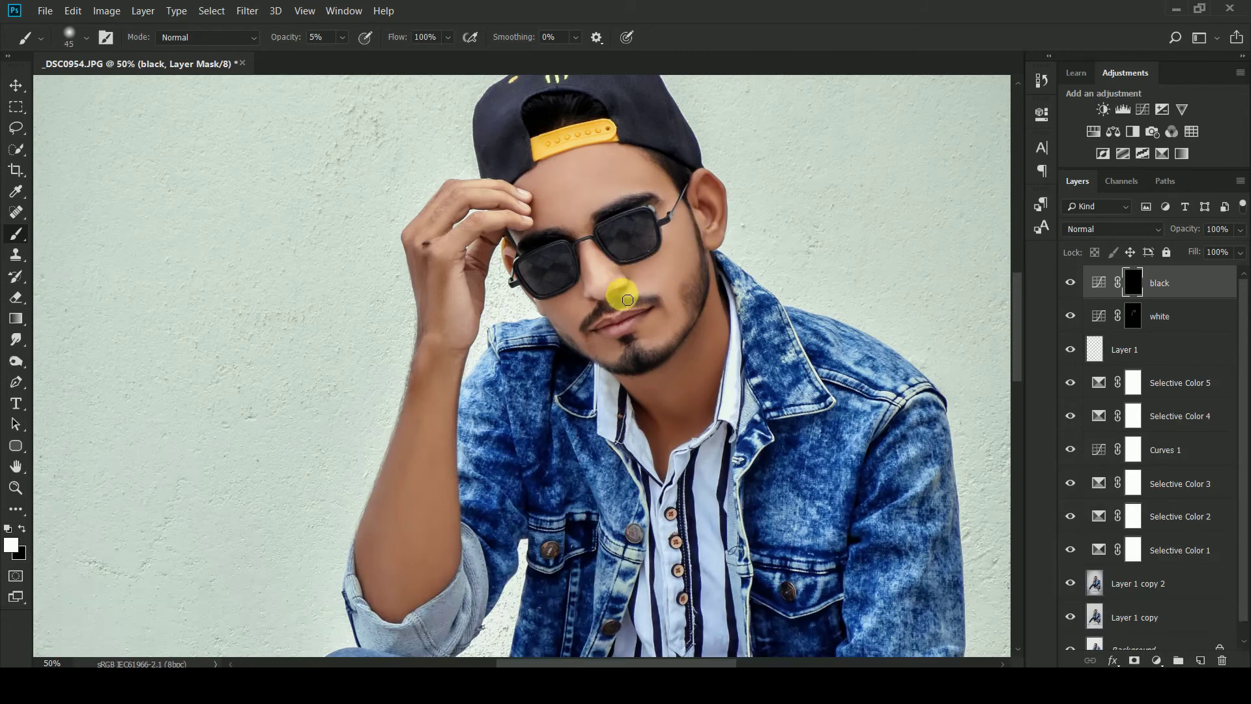
{"action": "mouse_move", "coordinate": [638, 270]}
{"action": "left_mouse_down"}
{"action": "mouse_move", "coordinate": [664, 244]}
{"action": "mouse_move", "coordinate": [633, 266]}
{"action": "mouse_move", "coordinate": [659, 265]}
{"action": "mouse_move", "coordinate": [666, 248]}
{"action": "mouse_move", "coordinate": [700, 317]}
{"action": "mouse_move", "coordinate": [707, 242]}
{"action": "mouse_move", "coordinate": [703, 327]}
{"action": "mouse_move", "coordinate": [703, 245]}
{"action": "mouse_move", "coordinate": [685, 365]}
{"action": "mouse_move", "coordinate": [703, 311]}
{"action": "mouse_move", "coordinate": [597, 346]}
{"action": "mouse_move", "coordinate": [555, 327]}
{"action": "mouse_move", "coordinate": [601, 368]}
{"action": "mouse_move", "coordinate": [701, 404]}
{"action": "left_mouse_up"}
Step: Darken the shadows from the raised hand across to the jacket's collar on the black layer's mask with a 125 px brush
{"action": "scroll", "coordinate": [691, 400], "scroll_direction": "down", "scroll_amount": 2}
{"action": "scroll", "coordinate": [498, 363], "scroll_direction": "up", "scroll_amount": 1}
{"action": "key", "text": "bracketright"}
{"action": "mouse_move", "coordinate": [447, 268]}
{"action": "left_mouse_down"}
{"action": "mouse_move", "coordinate": [440, 352]}
{"action": "mouse_move", "coordinate": [389, 545]}
{"action": "mouse_move", "coordinate": [420, 470]}
{"action": "mouse_move", "coordinate": [436, 367]}
{"action": "mouse_move", "coordinate": [379, 562]}
{"action": "mouse_move", "coordinate": [425, 449]}
{"action": "mouse_move", "coordinate": [444, 239]}
{"action": "mouse_move", "coordinate": [483, 322]}
{"action": "mouse_move", "coordinate": [473, 399]}
{"action": "mouse_move", "coordinate": [794, 371]}
{"action": "left_mouse_up"}
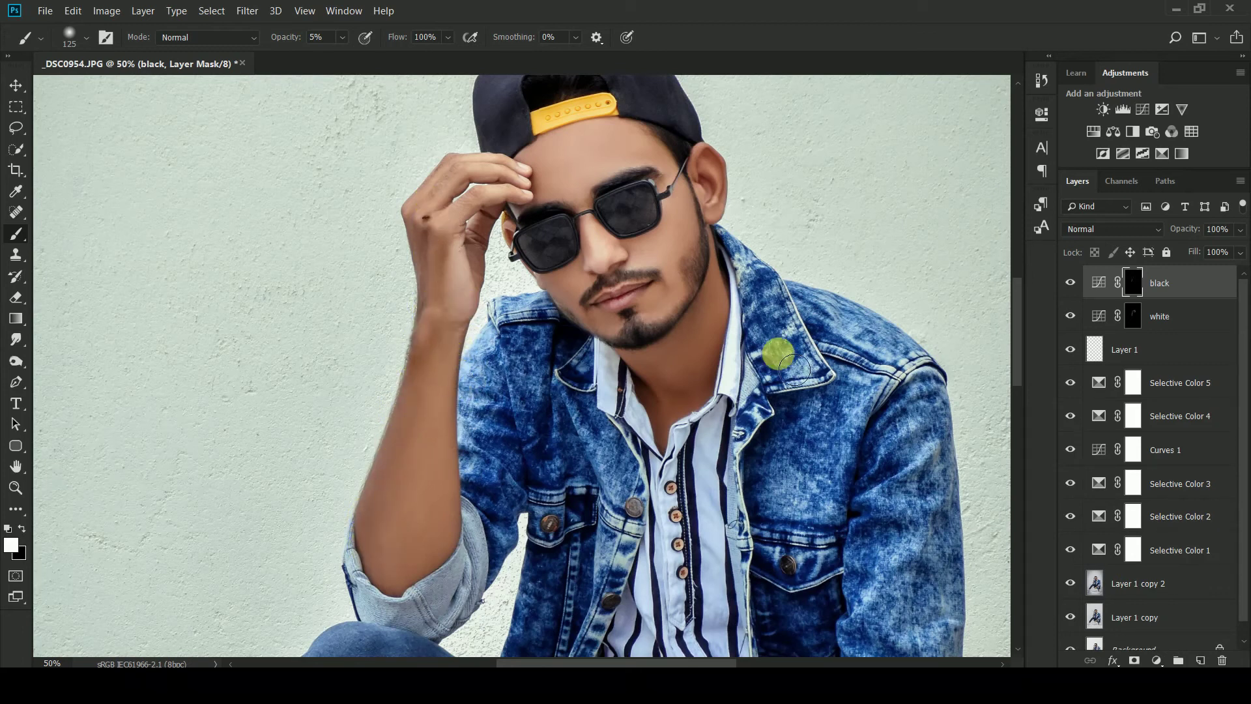
{"action": "scroll", "coordinate": [770, 354], "scroll_direction": "down", "scroll_amount": 3}
{"action": "scroll", "coordinate": [817, 329], "scroll_direction": "up", "scroll_amount": 3}
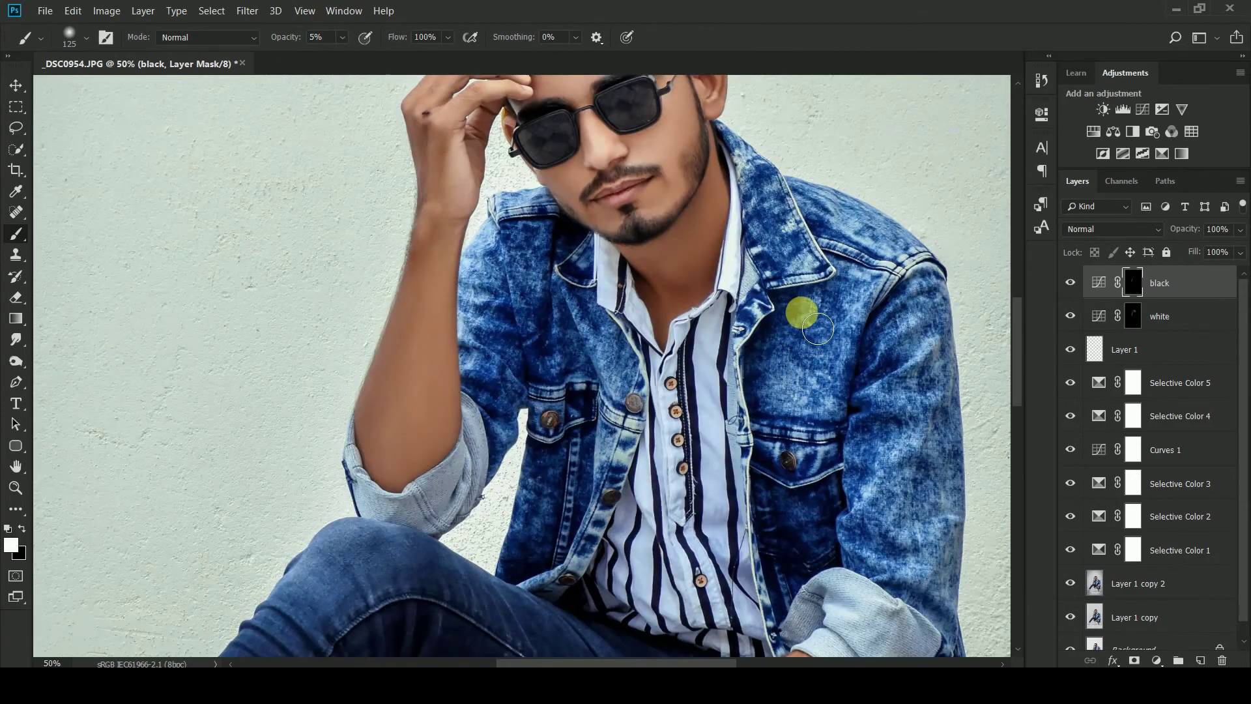
{"action": "scroll", "coordinate": [831, 351], "scroll_direction": "up", "scroll_amount": 2}
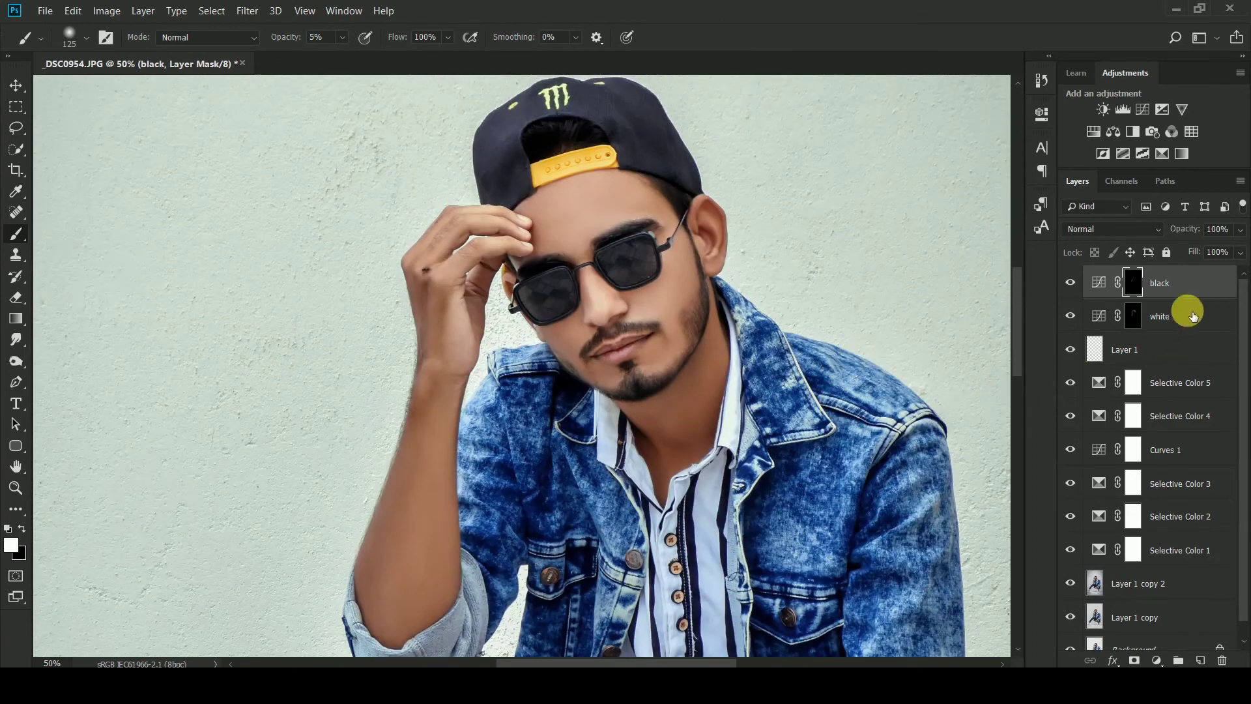
Step: Brighten the side of the neck and the shirt collar on the white layer's mask, enlarging the brush up to 150 px
{"action": "left_click", "coordinate": [1189, 316]}
{"action": "key", "text": "bracketleft"}
{"action": "key", "text": "bracketleft"}
{"action": "key", "text": "bracketleft"}
{"action": "mouse_move", "coordinate": [720, 352]}
{"action": "left_mouse_down"}
{"action": "mouse_move", "coordinate": [721, 314]}
{"action": "mouse_move", "coordinate": [728, 368]}
{"action": "mouse_move", "coordinate": [707, 423]}
{"action": "mouse_move", "coordinate": [714, 451]}
{"action": "mouse_move", "coordinate": [725, 395]}
{"action": "mouse_move", "coordinate": [715, 436]}
{"action": "mouse_move", "coordinate": [714, 409]}
{"action": "mouse_move", "coordinate": [723, 436]}
{"action": "mouse_move", "coordinate": [733, 402]}
{"action": "mouse_move", "coordinate": [708, 395]}
{"action": "mouse_move", "coordinate": [692, 481]}
{"action": "mouse_move", "coordinate": [687, 419]}
{"action": "mouse_move", "coordinate": [687, 464]}
{"action": "mouse_move", "coordinate": [725, 314]}
{"action": "mouse_move", "coordinate": [719, 369]}
{"action": "mouse_move", "coordinate": [726, 337]}
{"action": "left_mouse_up"}
{"action": "key", "text": "bracketright"}
{"action": "key", "text": "bracketright"}
{"action": "key", "text": "bracketright"}
{"action": "key", "text": "bracketright"}
{"action": "key", "text": "bracketright"}
{"action": "key", "text": "bracketleft"}
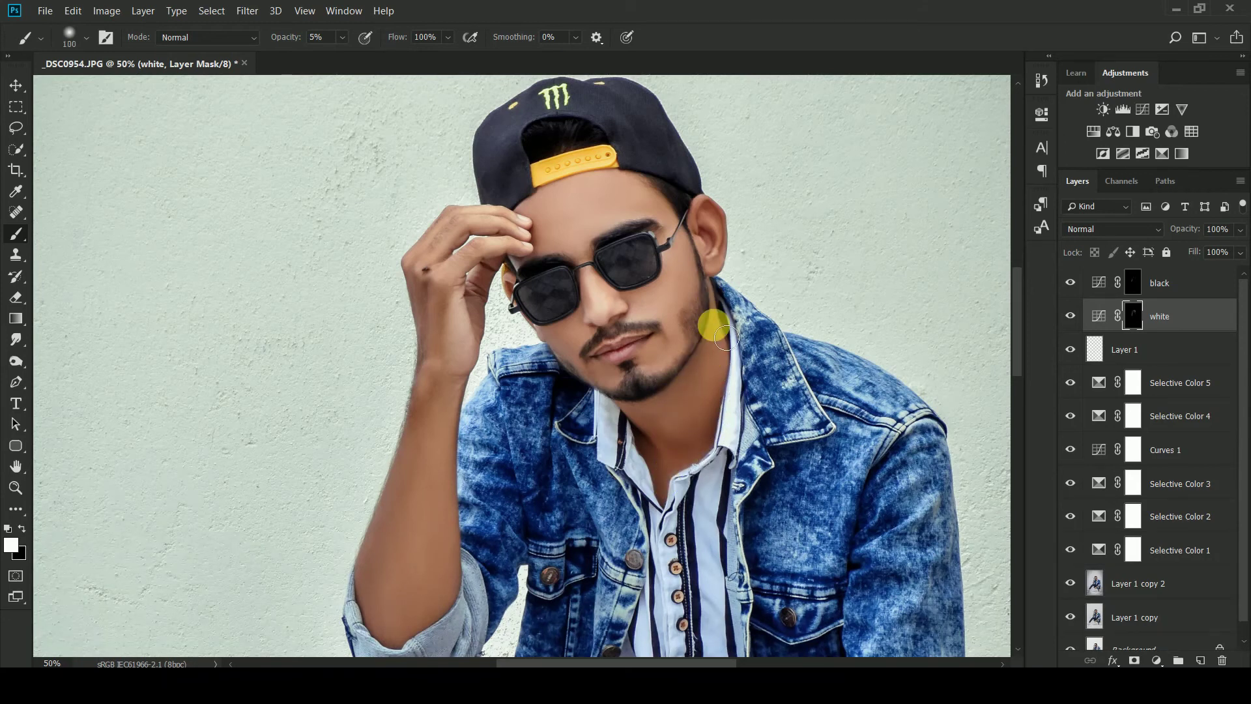
{"action": "mouse_move", "coordinate": [715, 425]}
{"action": "left_mouse_down"}
{"action": "mouse_move", "coordinate": [707, 435]}
{"action": "mouse_move", "coordinate": [701, 417]}
{"action": "mouse_move", "coordinate": [652, 439]}
{"action": "mouse_move", "coordinate": [698, 470]}
{"action": "mouse_move", "coordinate": [728, 359]}
{"action": "left_mouse_up"}
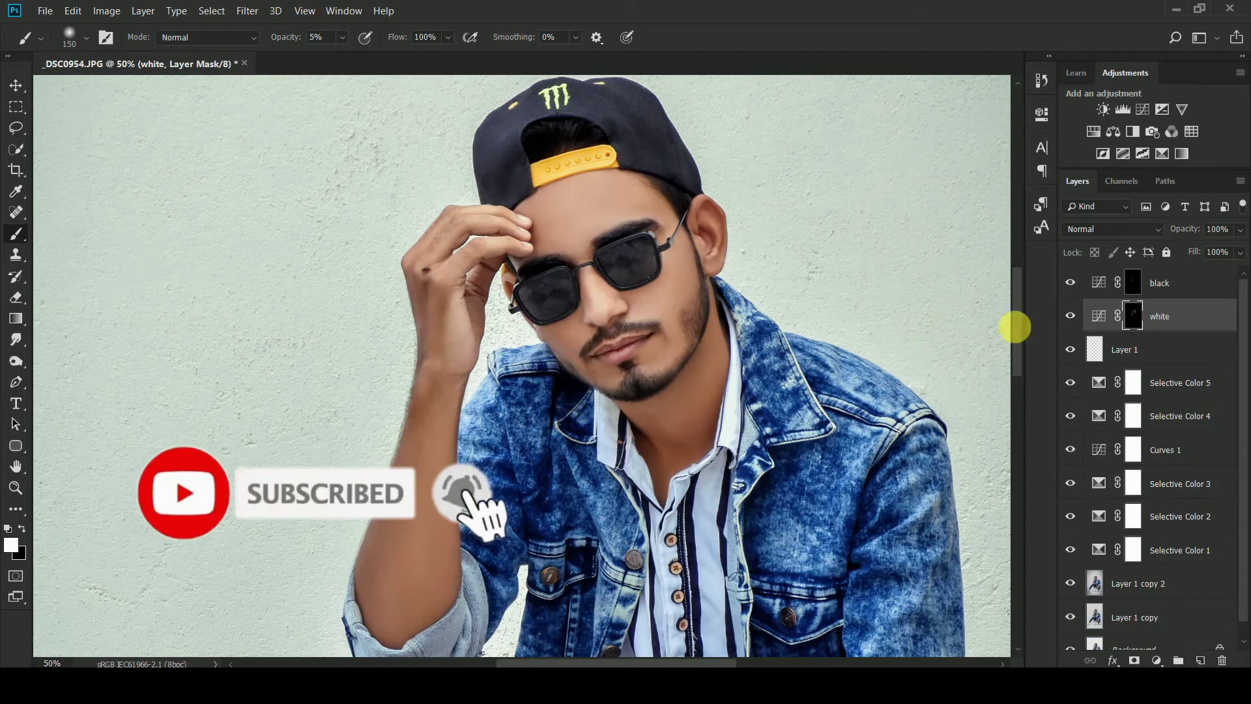
Step: Darken the neck below the chin, the jacket's collar area and the resting forearm's underside on the black layer's mask with the 150 px brush
{"action": "left_click", "coordinate": [1201, 284]}
{"action": "mouse_move", "coordinate": [654, 407]}
{"action": "left_mouse_down"}
{"action": "mouse_move", "coordinate": [694, 440]}
{"action": "mouse_move", "coordinate": [735, 406]}
{"action": "mouse_move", "coordinate": [695, 472]}
{"action": "mouse_move", "coordinate": [671, 453]}
{"action": "mouse_move", "coordinate": [706, 444]}
{"action": "left_mouse_up"}
{"action": "scroll", "coordinate": [708, 444], "scroll_direction": "down", "scroll_amount": 2}
{"action": "mouse_move", "coordinate": [743, 378]}
{"action": "left_mouse_down"}
{"action": "mouse_move", "coordinate": [734, 353]}
{"action": "mouse_move", "coordinate": [725, 373]}
{"action": "mouse_move", "coordinate": [718, 346]}
{"action": "mouse_move", "coordinate": [716, 389]}
{"action": "mouse_move", "coordinate": [709, 357]}
{"action": "mouse_move", "coordinate": [722, 363]}
{"action": "mouse_move", "coordinate": [724, 343]}
{"action": "mouse_move", "coordinate": [771, 379]}
{"action": "left_mouse_up"}
{"action": "scroll", "coordinate": [760, 363], "scroll_direction": "down", "scroll_amount": 13}
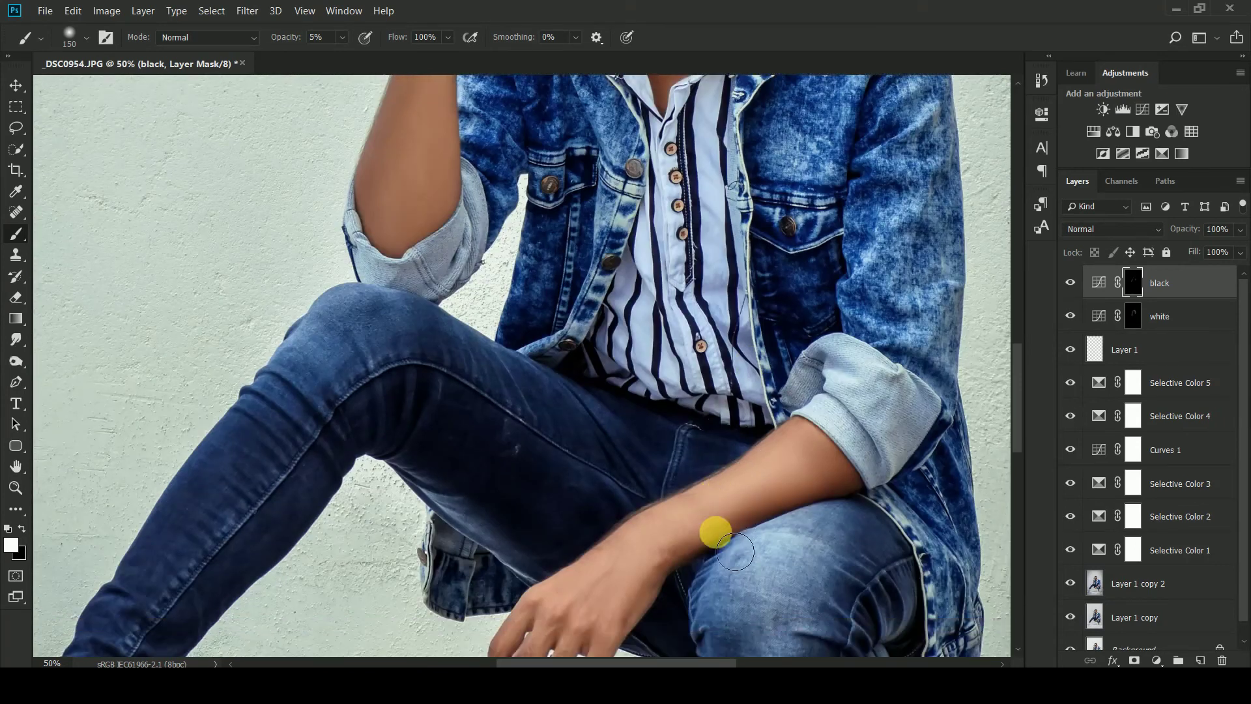
{"action": "mouse_move", "coordinate": [735, 551]}
{"action": "left_mouse_down"}
{"action": "mouse_move", "coordinate": [666, 600]}
{"action": "mouse_move", "coordinate": [666, 557]}
{"action": "mouse_move", "coordinate": [658, 583]}
{"action": "mouse_move", "coordinate": [713, 521]}
{"action": "mouse_move", "coordinate": [685, 546]}
{"action": "mouse_move", "coordinate": [790, 491]}
{"action": "mouse_move", "coordinate": [861, 471]}
{"action": "mouse_move", "coordinate": [708, 542]}
{"action": "mouse_move", "coordinate": [670, 588]}
{"action": "mouse_move", "coordinate": [674, 567]}
{"action": "mouse_move", "coordinate": [650, 621]}
{"action": "mouse_move", "coordinate": [709, 523]}
{"action": "mouse_move", "coordinate": [948, 447]}
{"action": "mouse_move", "coordinate": [828, 477]}
{"action": "mouse_move", "coordinate": [680, 544]}
{"action": "mouse_move", "coordinate": [596, 633]}
{"action": "mouse_move", "coordinate": [711, 561]}
{"action": "left_mouse_up"}
{"action": "scroll", "coordinate": [670, 597], "scroll_direction": "down", "scroll_amount": 2}
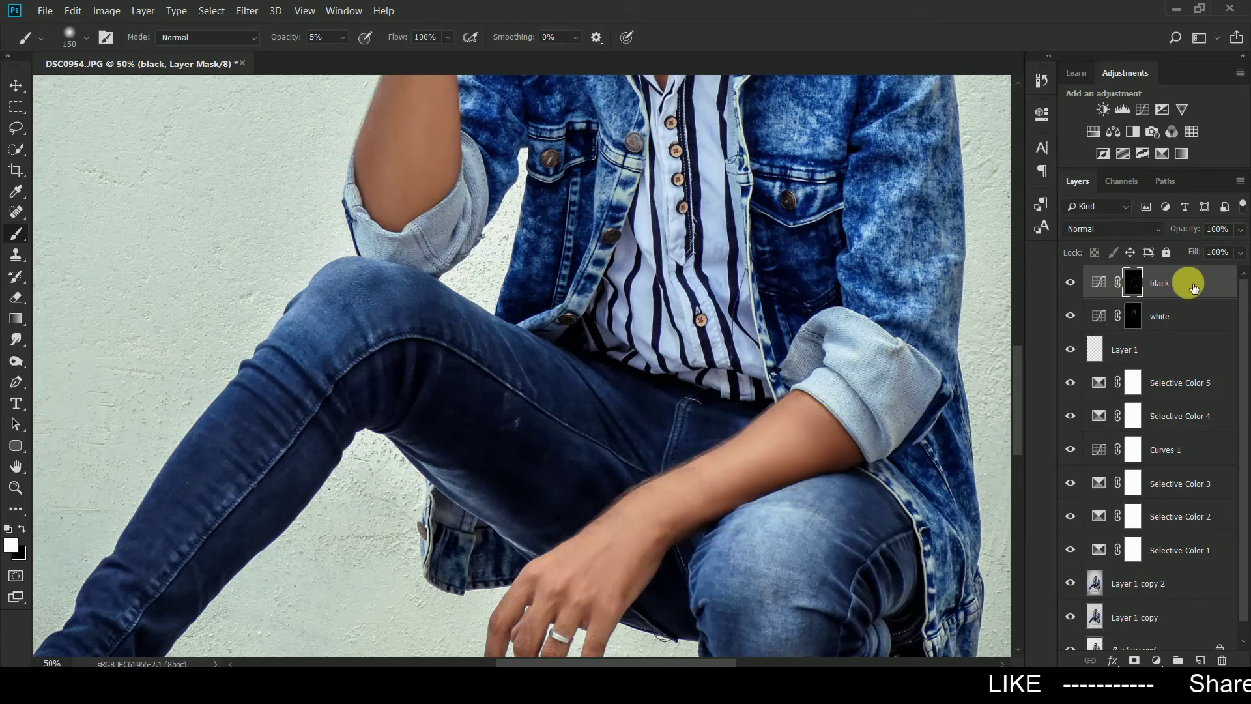
Step: Brighten the lower hand and the resting forearm on the white layer's mask with the 150 px brush
{"action": "left_click", "coordinate": [1184, 325]}
{"action": "mouse_move", "coordinate": [560, 567]}
{"action": "left_mouse_down"}
{"action": "mouse_move", "coordinate": [643, 541]}
{"action": "mouse_move", "coordinate": [607, 586]}
{"action": "mouse_move", "coordinate": [631, 560]}
{"action": "mouse_move", "coordinate": [621, 574]}
{"action": "mouse_move", "coordinate": [817, 460]}
{"action": "mouse_move", "coordinate": [834, 431]}
{"action": "mouse_move", "coordinate": [701, 508]}
{"action": "mouse_move", "coordinate": [578, 624]}
{"action": "mouse_move", "coordinate": [702, 561]}
{"action": "mouse_move", "coordinate": [733, 530]}
{"action": "left_mouse_up"}
{"action": "scroll", "coordinate": [732, 530], "scroll_direction": "down", "scroll_amount": 2}
{"action": "scroll", "coordinate": [733, 530], "scroll_direction": "down", "scroll_amount": 1}
Step: Group the white and black layers and reduce the group's opacity to 80% after comparing the image with and without it
{"action": "key", "text": "ctrl+minus"}
{"action": "key", "text": "ctrl+minus"}
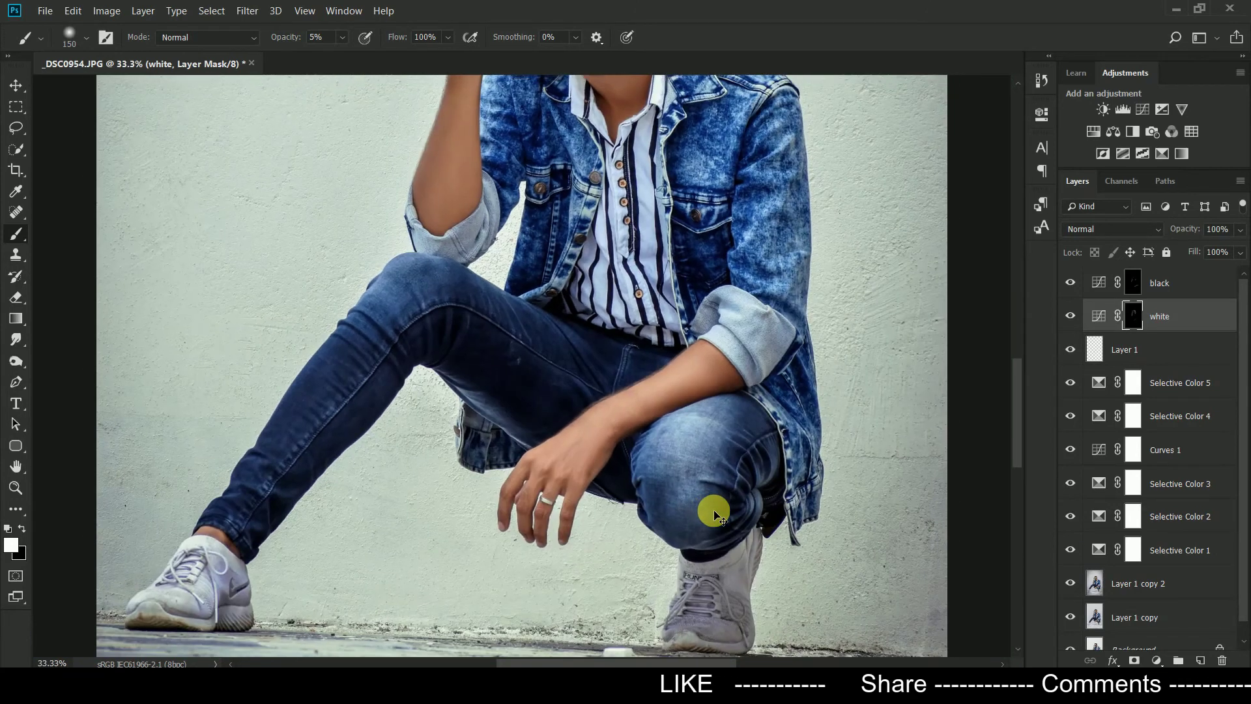
{"action": "scroll", "coordinate": [783, 508], "scroll_direction": "up", "scroll_amount": 4}
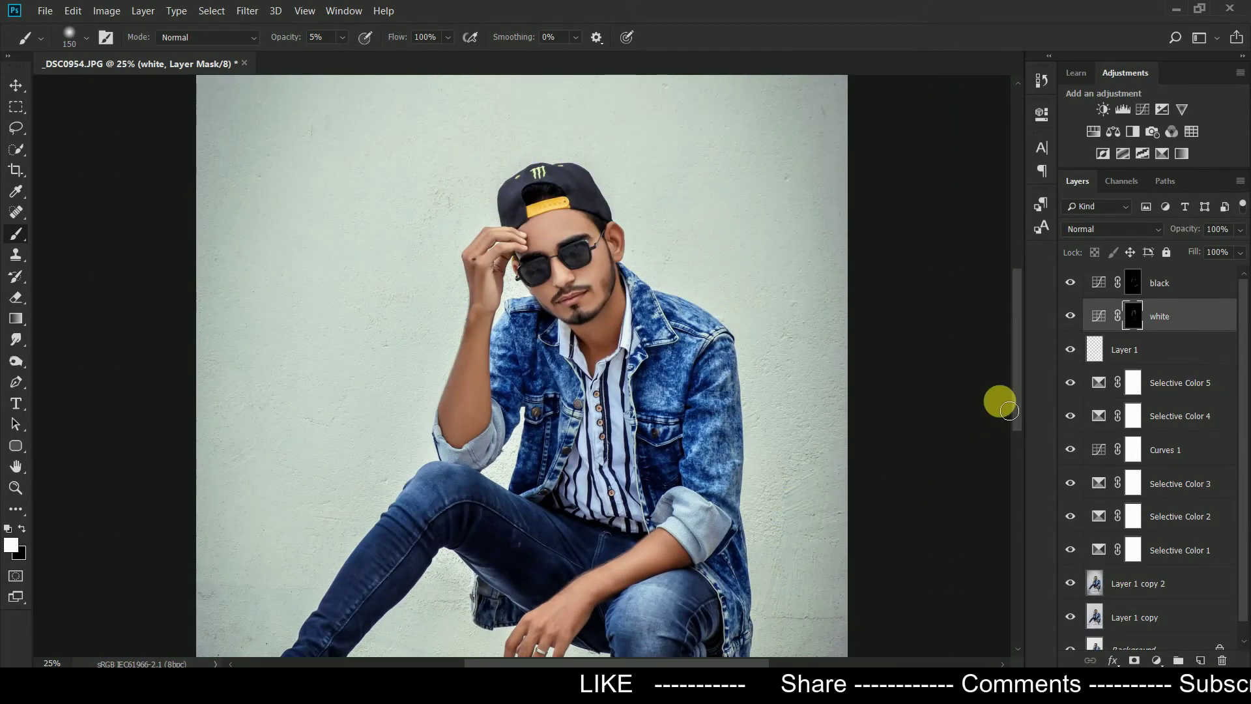
{"action": "left_click", "coordinate": [1194, 289], "text": "shift"}
{"action": "key", "text": "ctrl+g"}
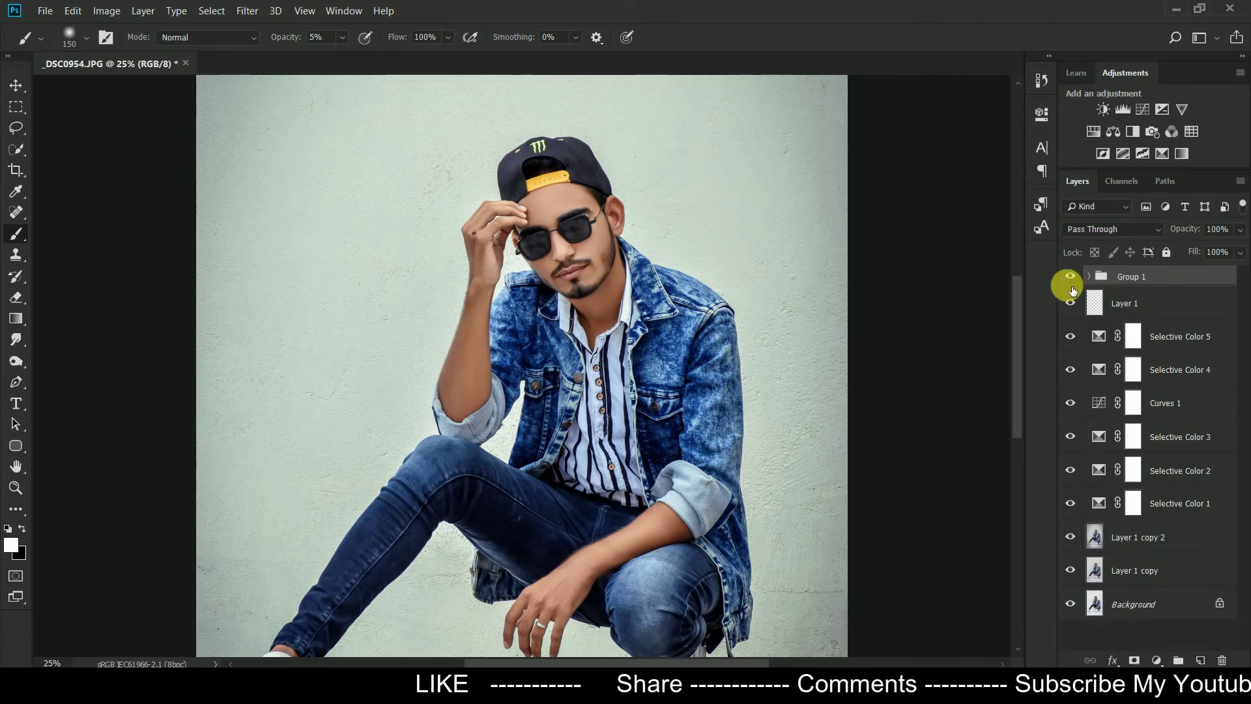
{"action": "left_click", "coordinate": [1071, 277]}
{"action": "left_click", "coordinate": [1072, 277]}
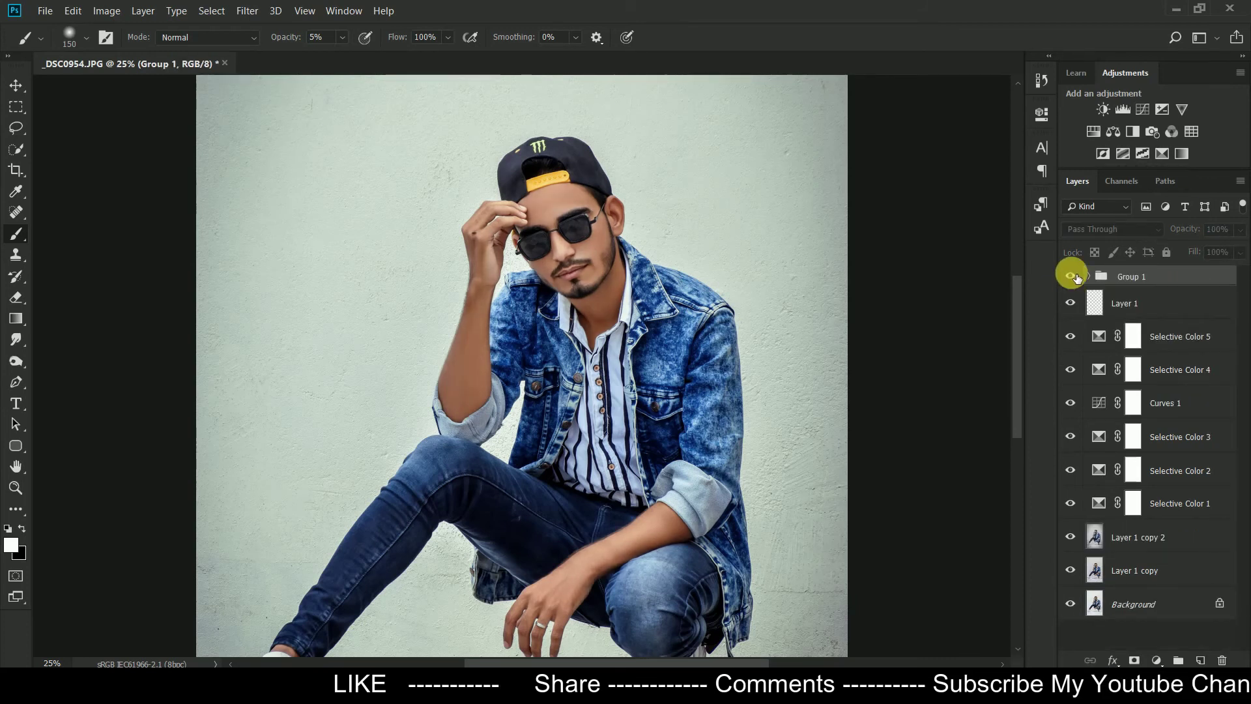
{"action": "left_click", "coordinate": [1071, 277]}
{"action": "left_click", "coordinate": [1071, 277]}
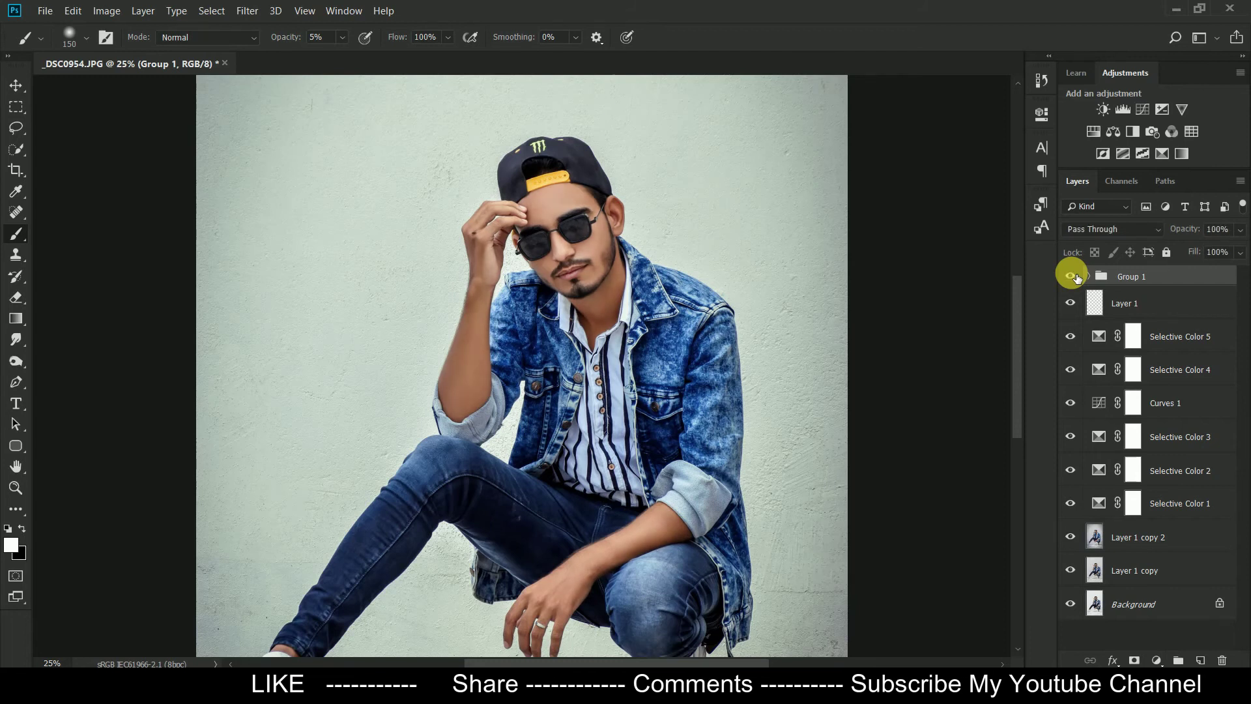
{"action": "left_click", "coordinate": [1241, 229]}
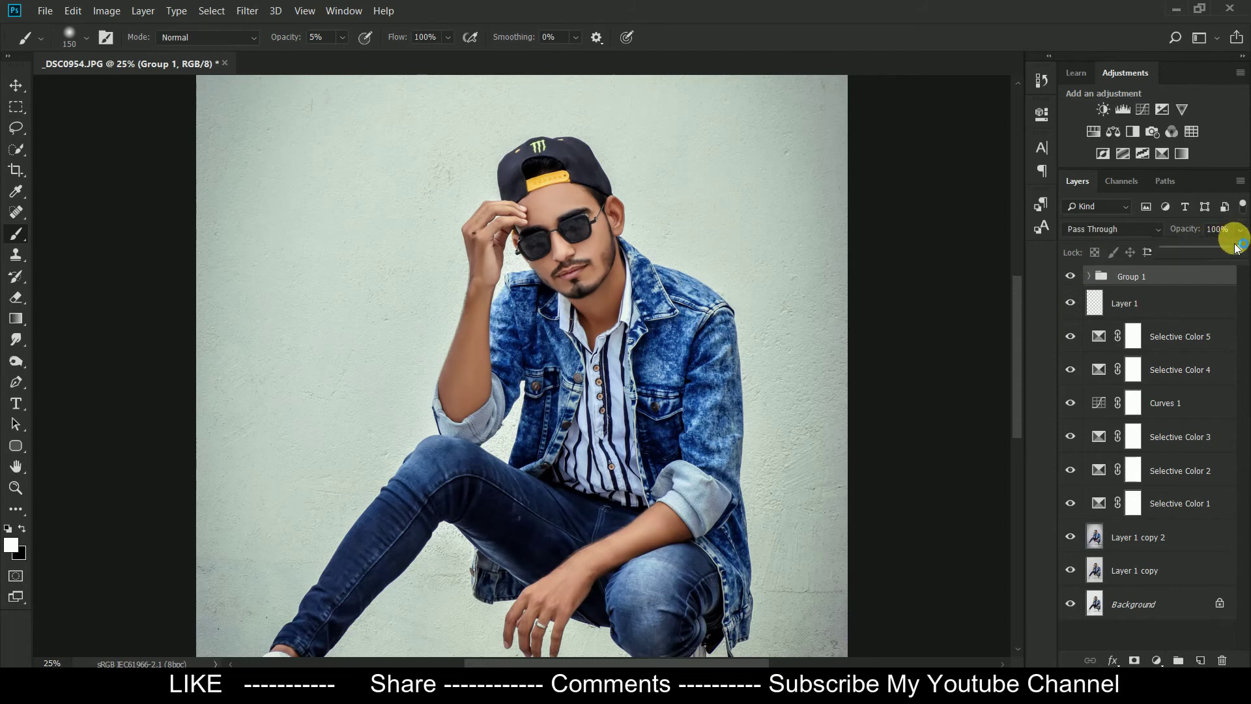
{"action": "left_click_drag", "start_coordinate": [1237, 251], "coordinate": [1224, 251]}
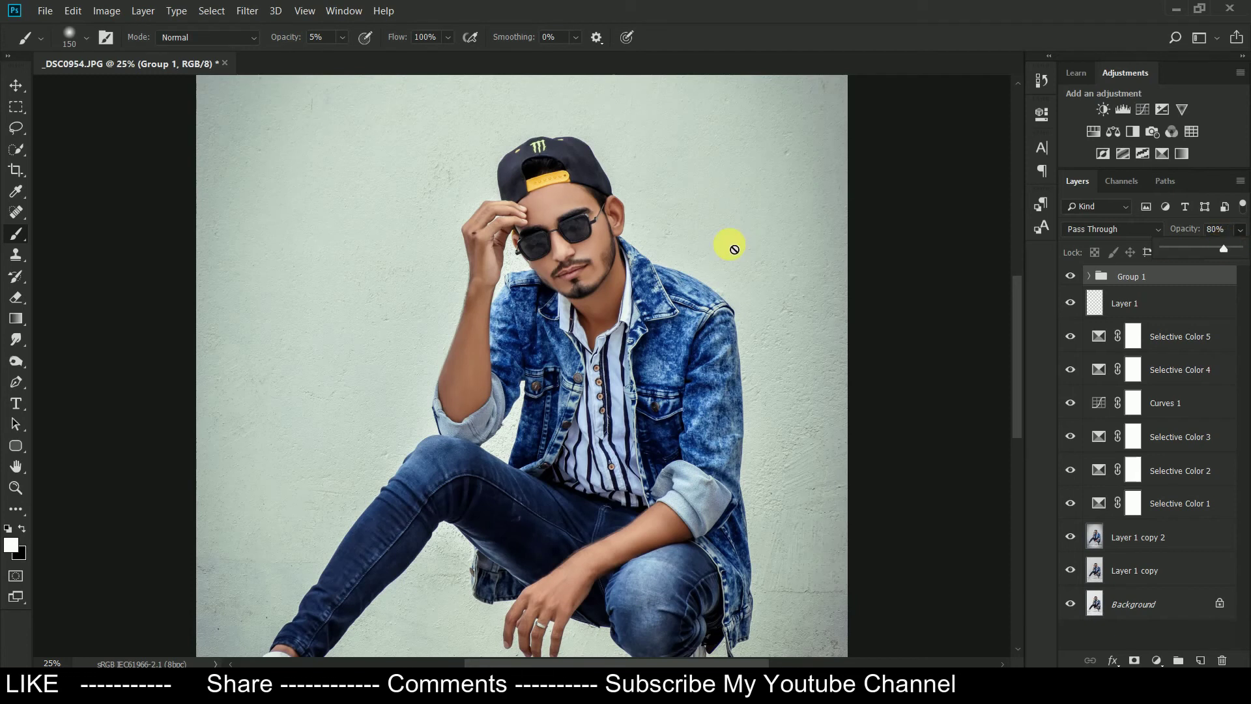
Step: Add a Selective Color adjustment above the group and set the Reds to Cyan -32% and Black +13%
{"action": "key", "text": "ctrl+minus"}
{"action": "key", "text": "ctrl+minus"}
{"action": "key", "text": "ctrl+plus"}
{"action": "key", "text": "ctrl+minus"}
{"action": "left_click", "coordinate": [1158, 663]}
{"action": "left_click", "coordinate": [1167, 658]}
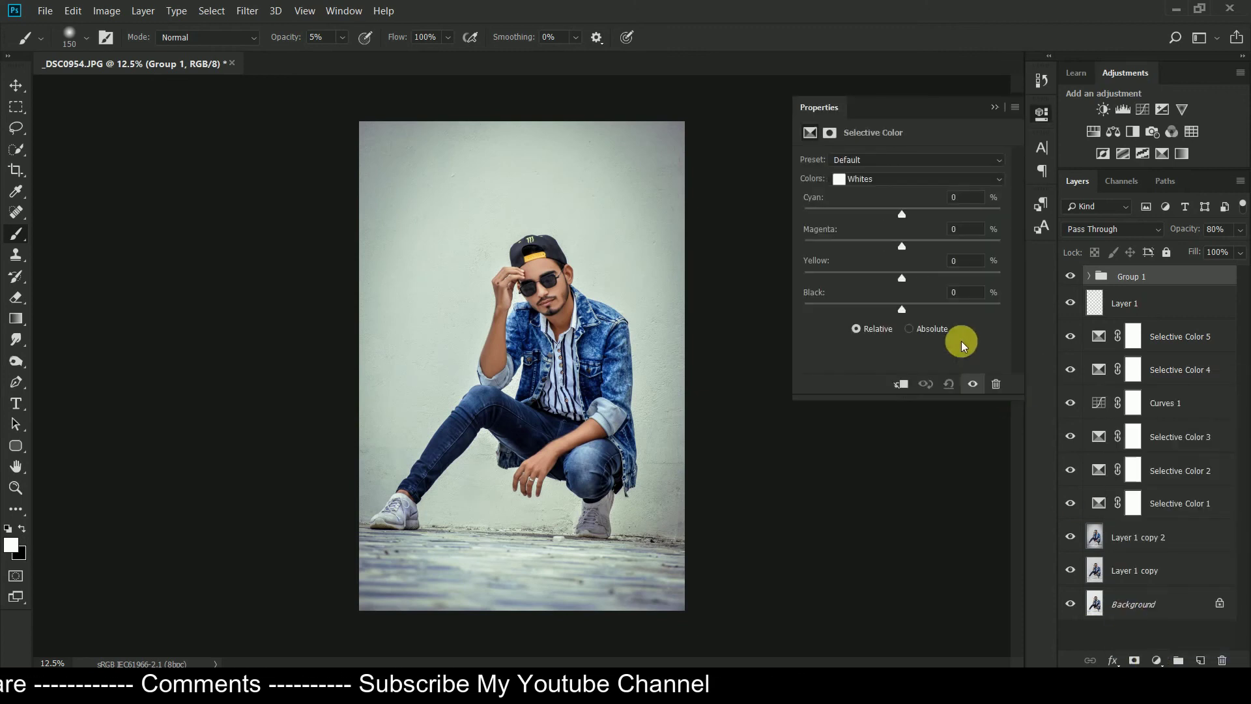
{"action": "left_click", "coordinate": [876, 181]}
{"action": "left_click", "coordinate": [877, 191]}
{"action": "left_click", "coordinate": [877, 210]}
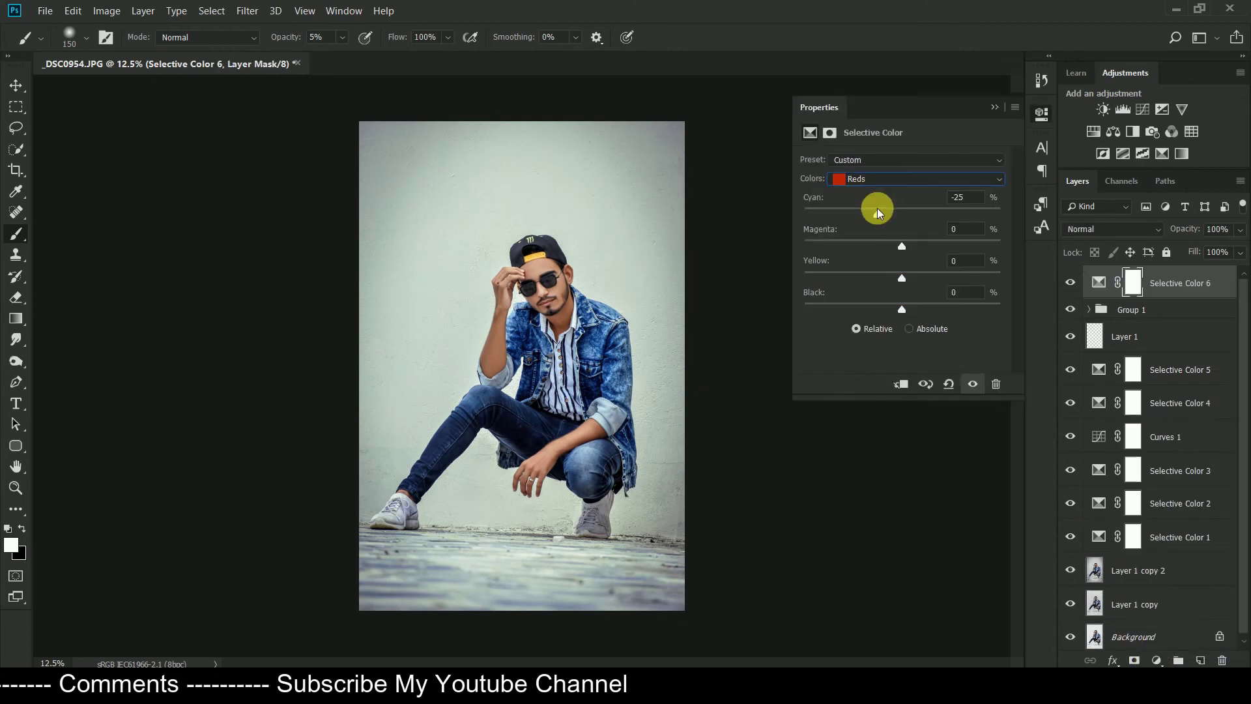
{"action": "left_click_drag", "start_coordinate": [877, 208], "coordinate": [859, 209]}
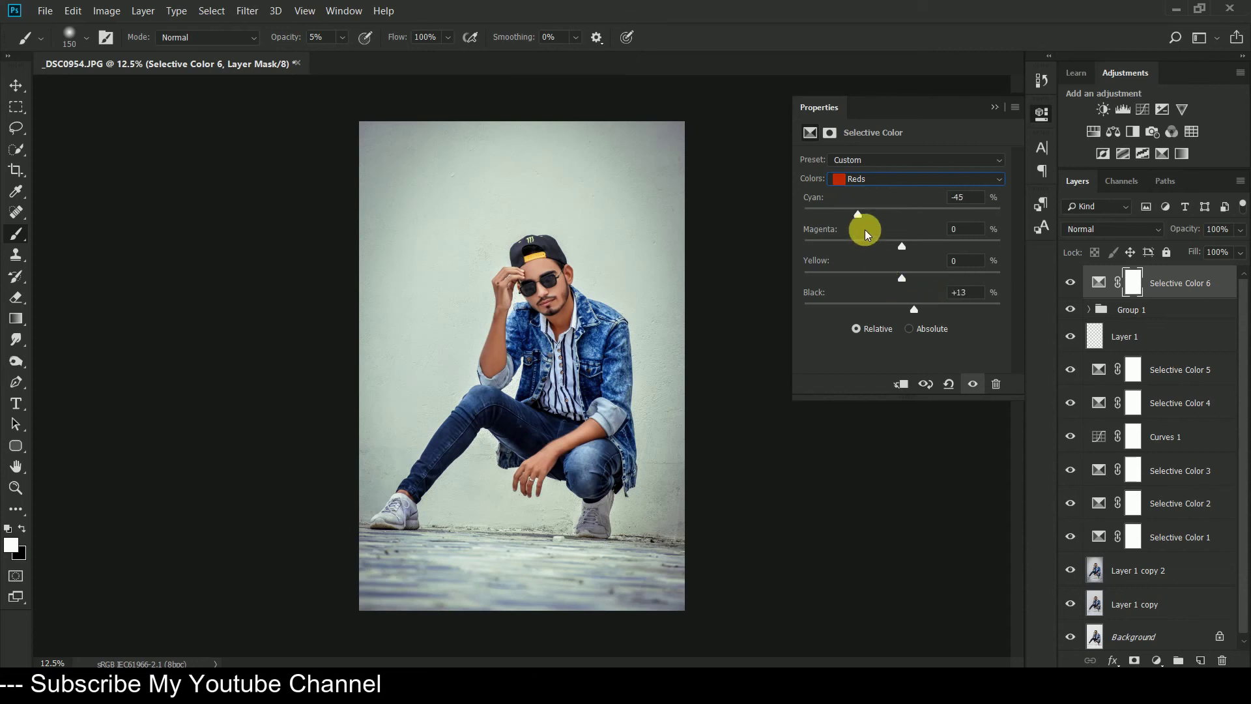
{"action": "left_click_drag", "start_coordinate": [858, 212], "coordinate": [856, 211]}
{"action": "left_click", "coordinate": [870, 213]}
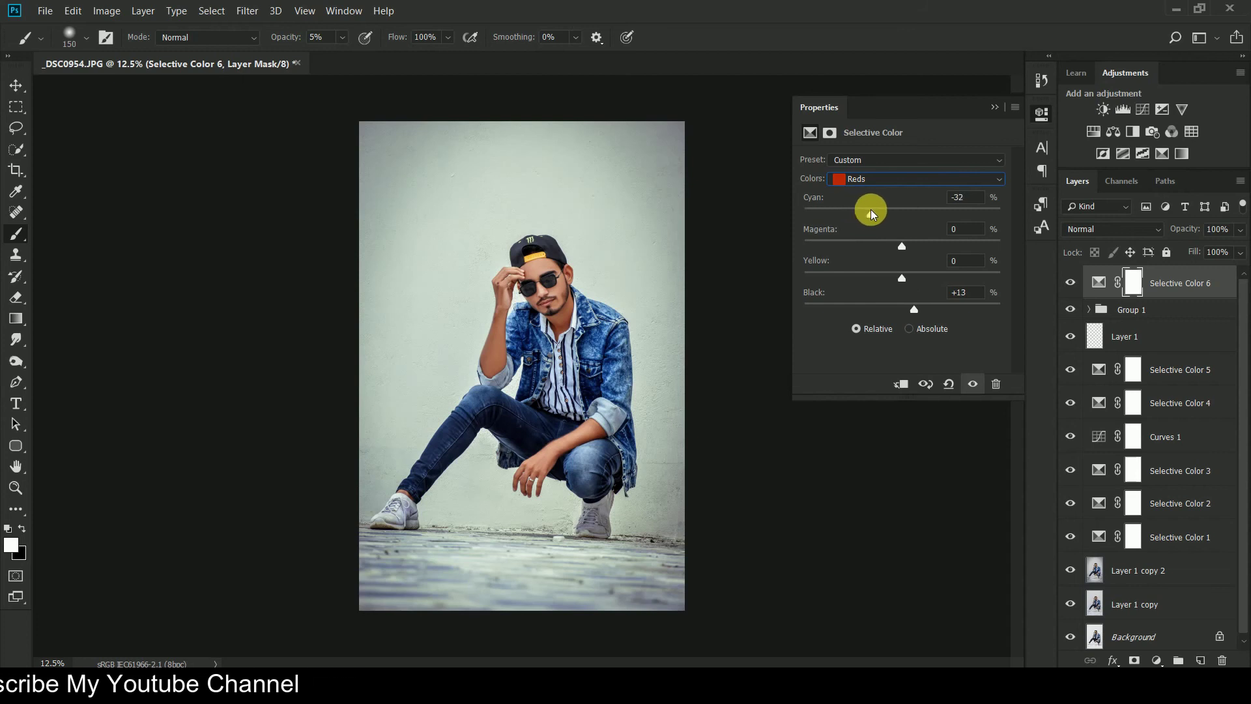
{"action": "left_click", "coordinate": [994, 108]}
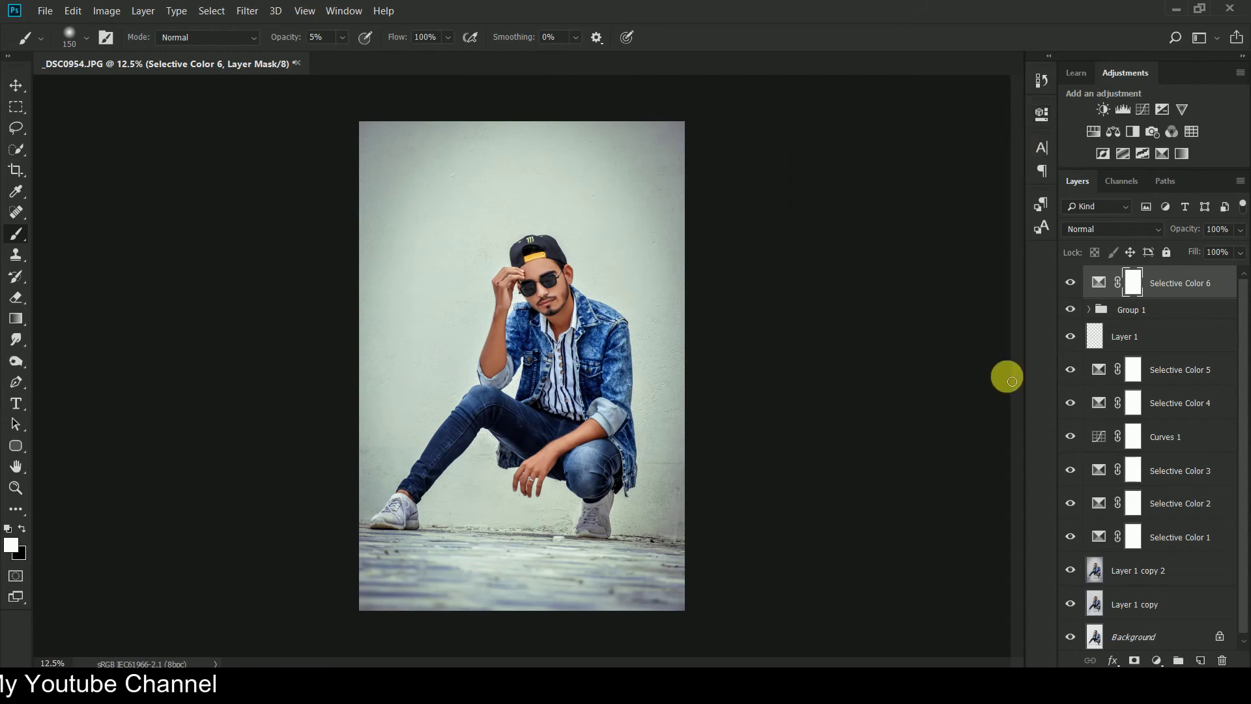
Step: Add another Selective Color adjustment and set the Whites to Cyan -19%, Magenta -8%, Yellow +13% and Black +6%
{"action": "left_click", "coordinate": [1158, 660]}
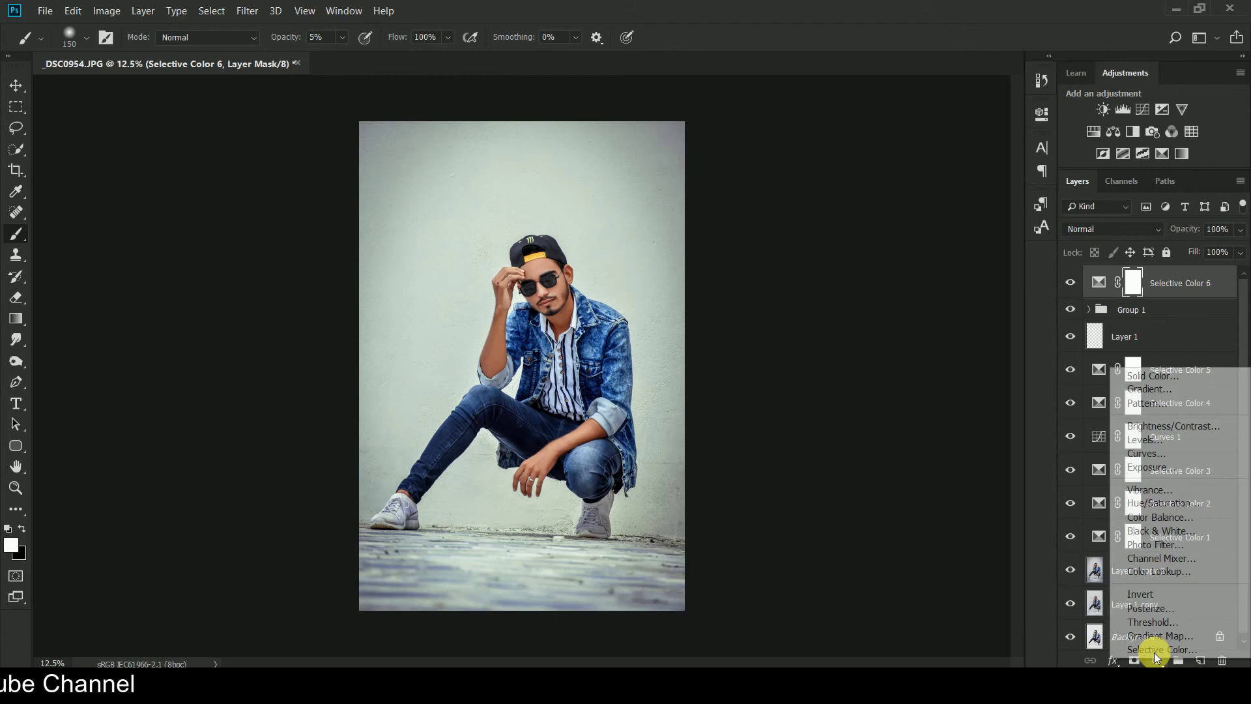
{"action": "left_click", "coordinate": [1154, 651]}
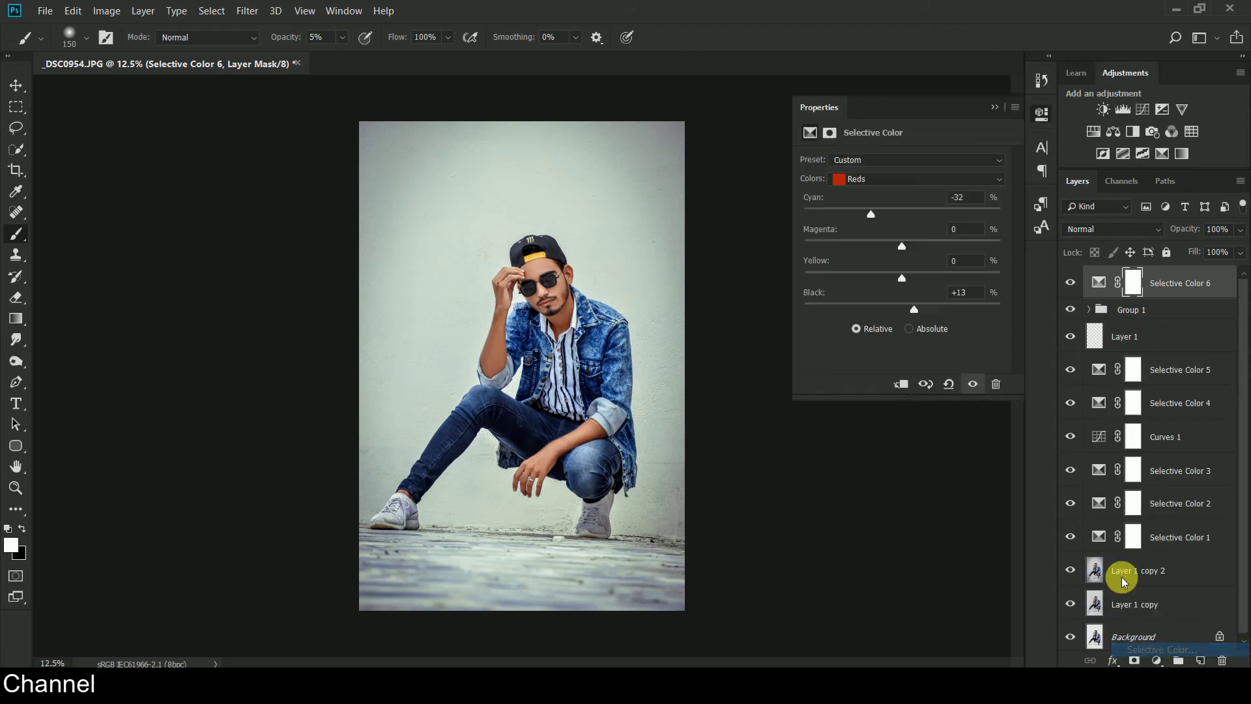
{"action": "left_click", "coordinate": [893, 179]}
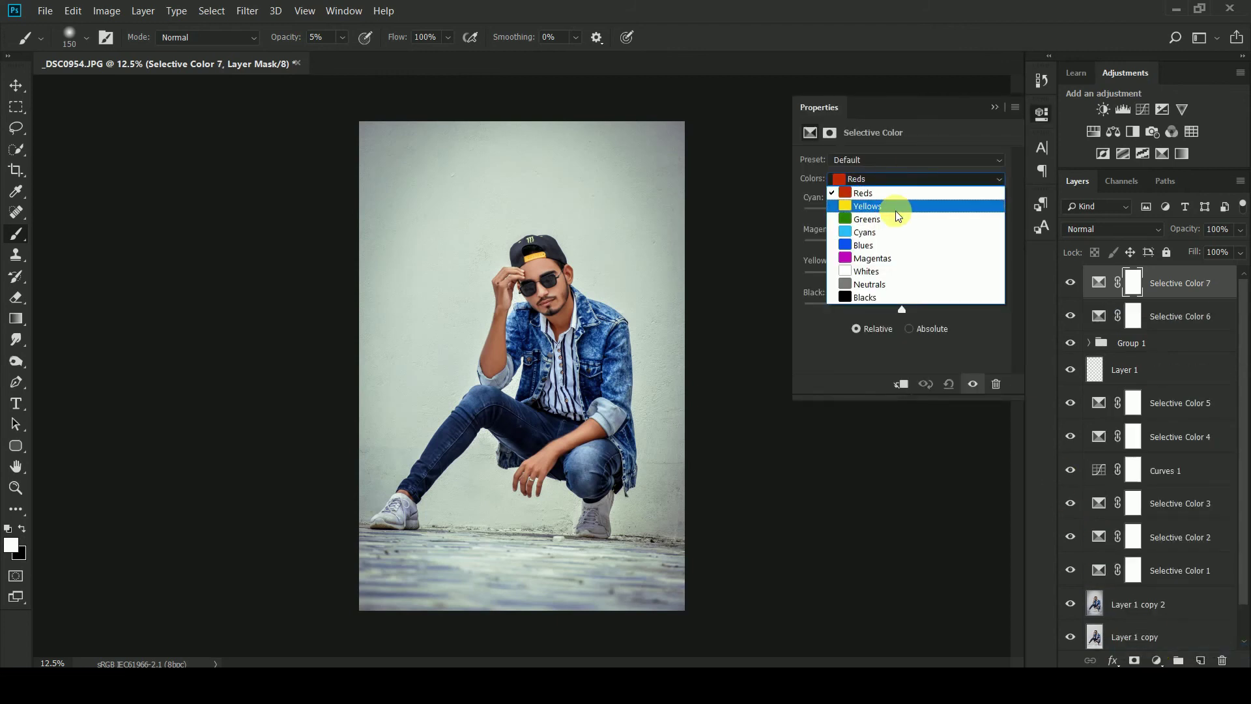
{"action": "left_click", "coordinate": [894, 269]}
{"action": "left_click_drag", "start_coordinate": [891, 211], "coordinate": [917, 280]}
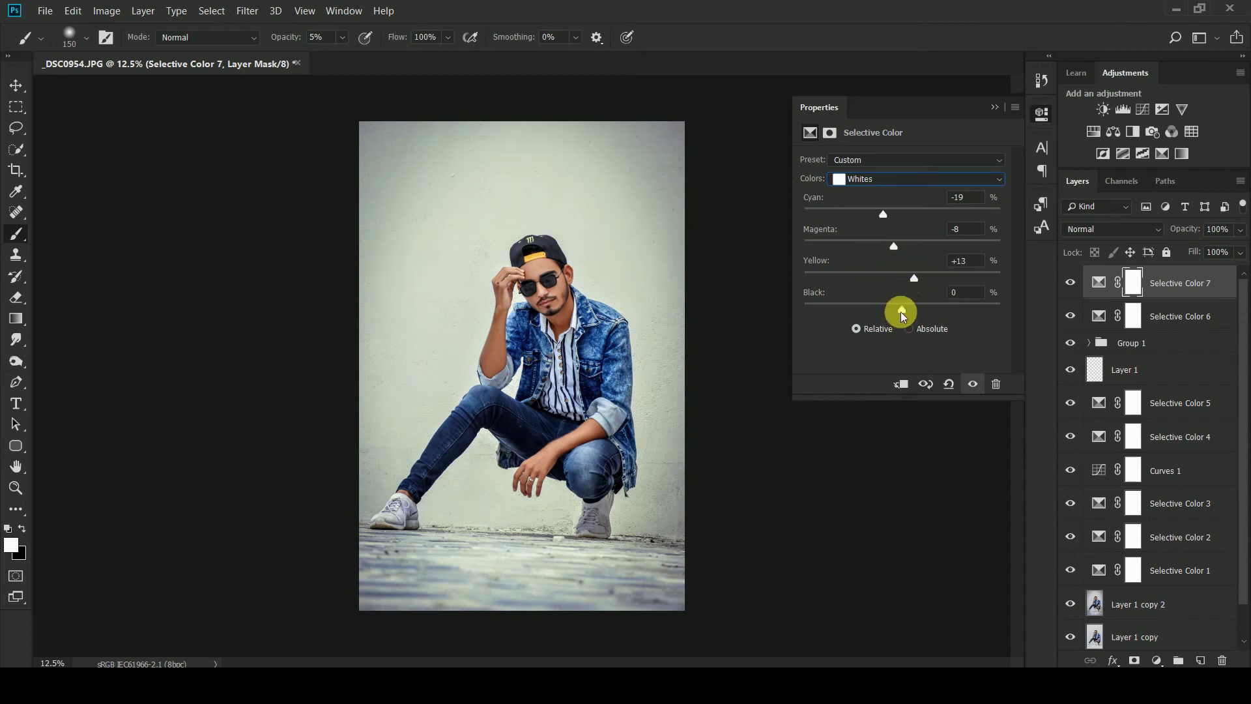
{"action": "mouse_move", "coordinate": [911, 317]}
{"action": "left_mouse_down"}
{"action": "mouse_move", "coordinate": [891, 317]}
{"action": "mouse_move", "coordinate": [903, 318]}
{"action": "left_mouse_up"}
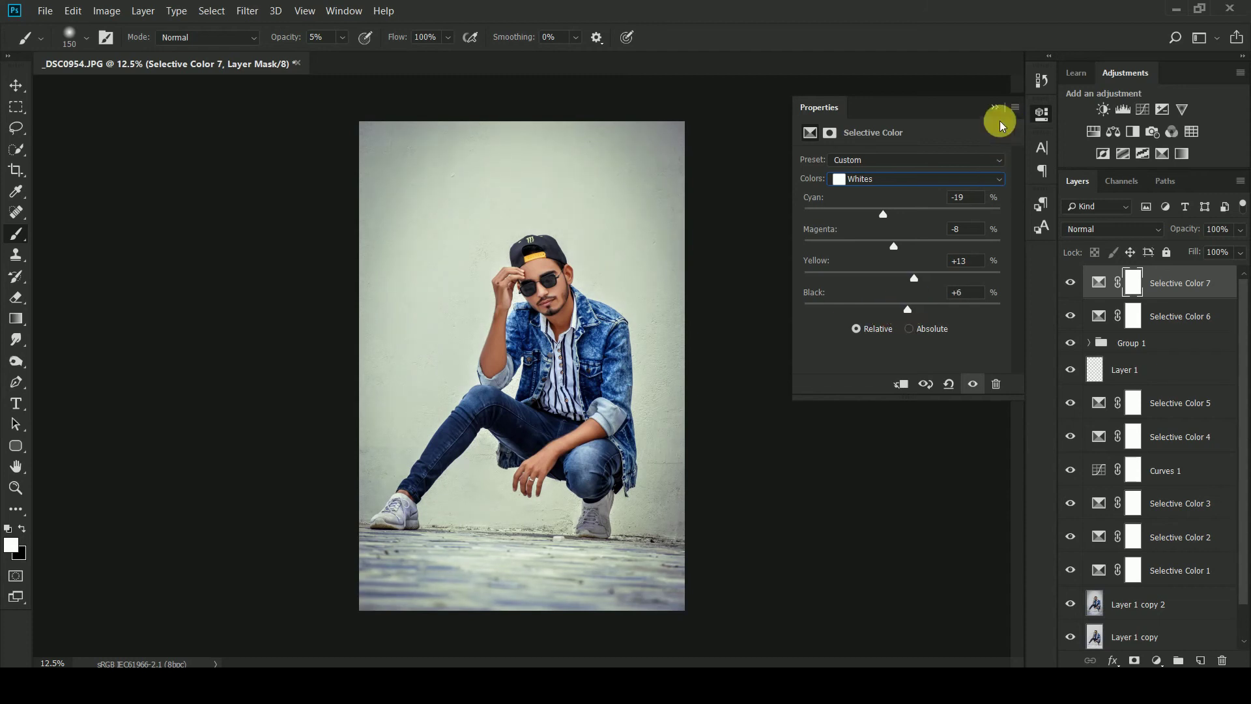
{"action": "left_click", "coordinate": [990, 106]}
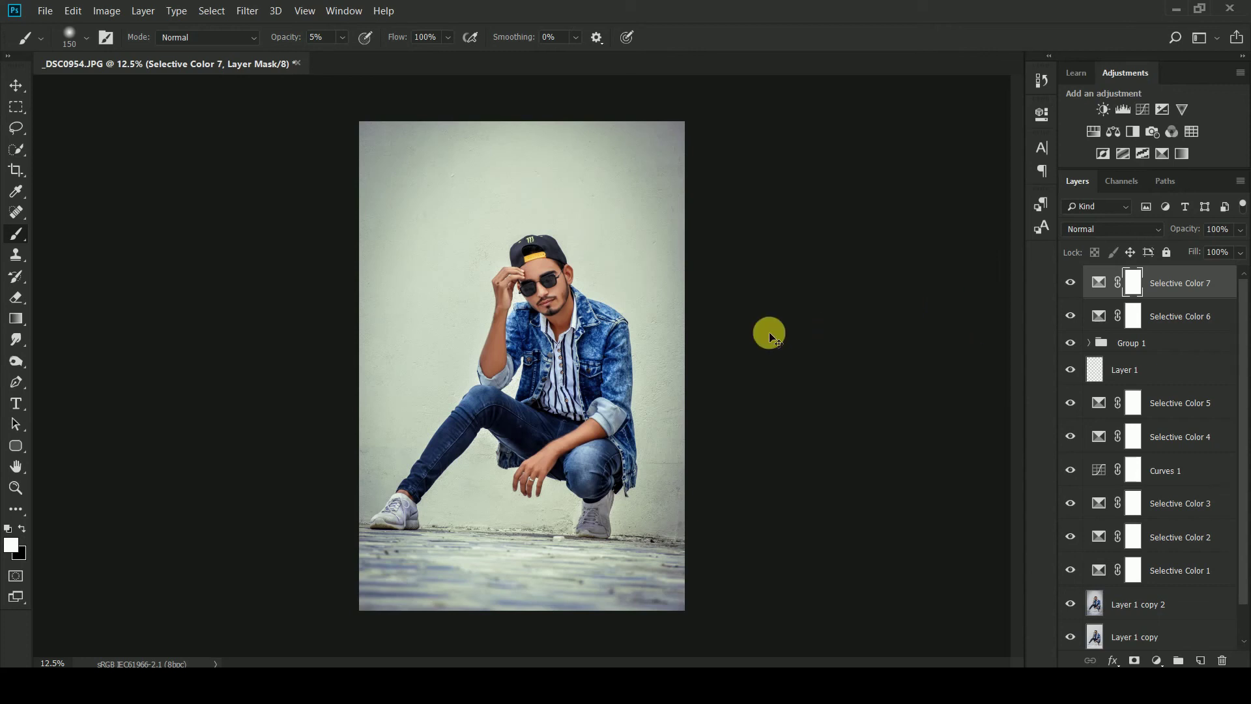
{"action": "key", "text": "ctrl+plus"}
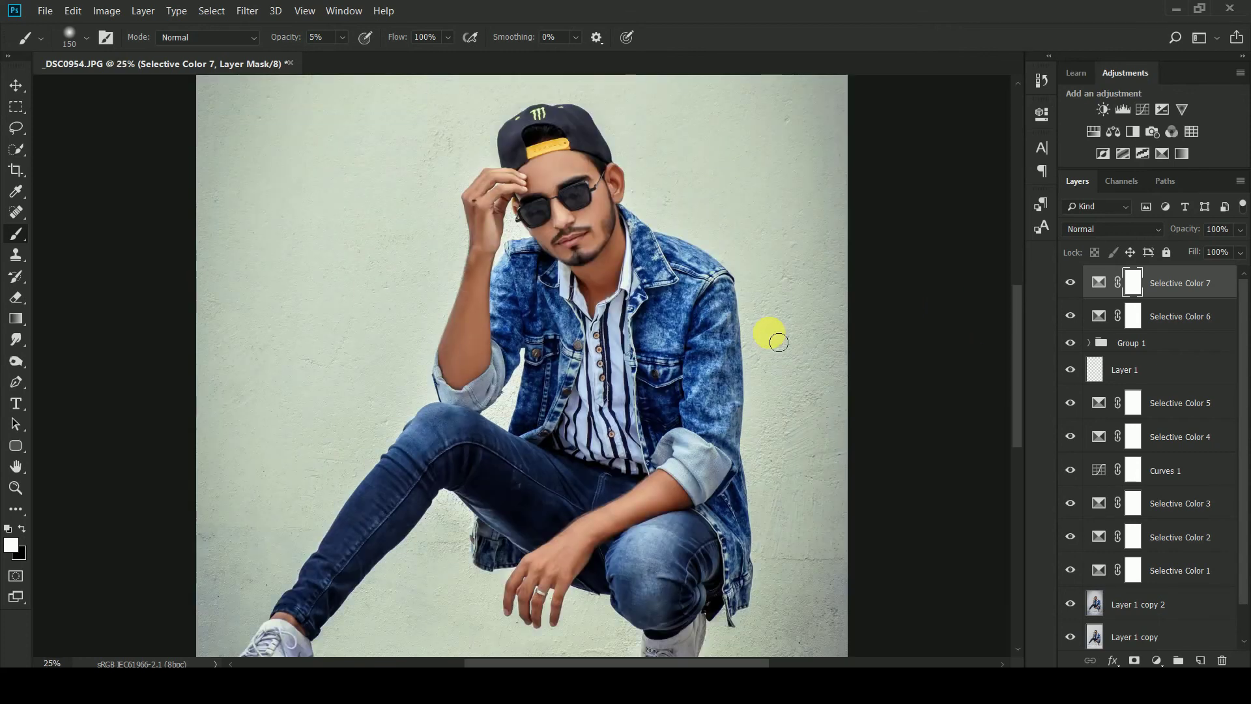
{"action": "scroll", "coordinate": [778, 342], "scroll_direction": "up", "scroll_amount": 5}
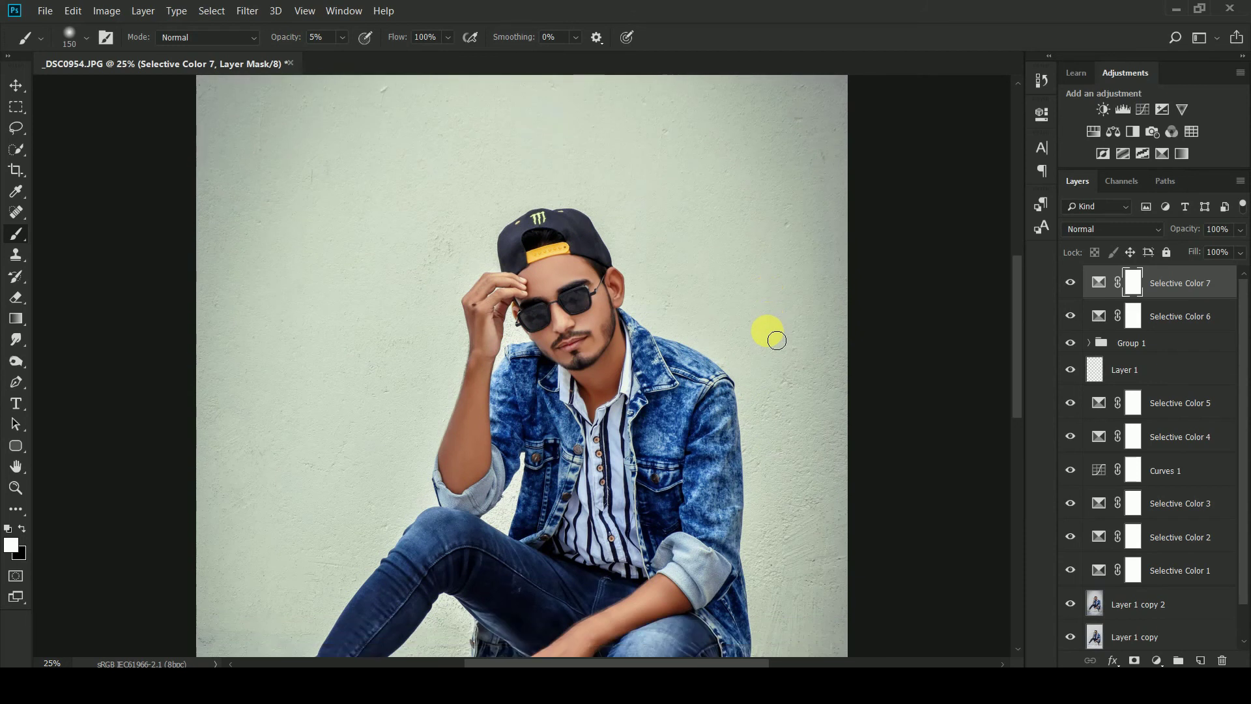
{"action": "scroll", "coordinate": [776, 339], "scroll_direction": "down", "scroll_amount": 3}
{"action": "key", "text": "ctrl+minus"}
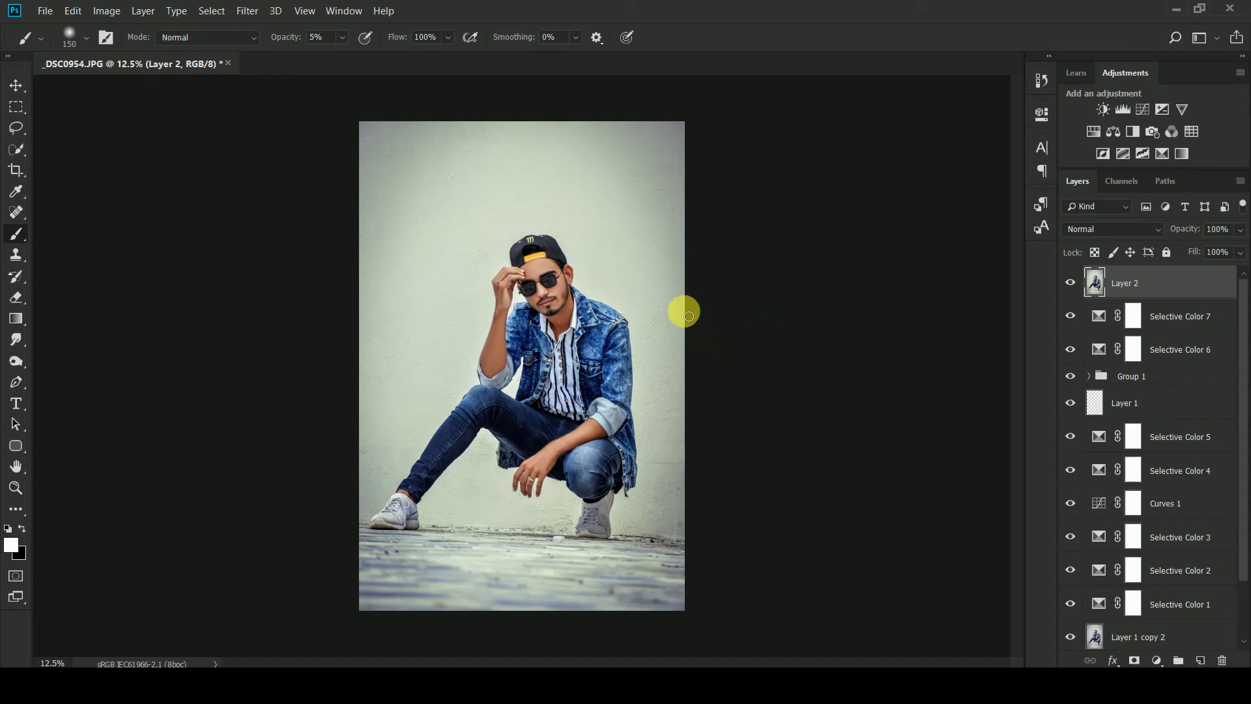
Step: In the Camera Raw Filter on the merged top layer, set Temperature +4, Tint -5, Contrast +4, Highlights +9, Shadows +11, Clarity +2 and Vibrance +8
{"action": "left_click", "coordinate": [253, 19]}
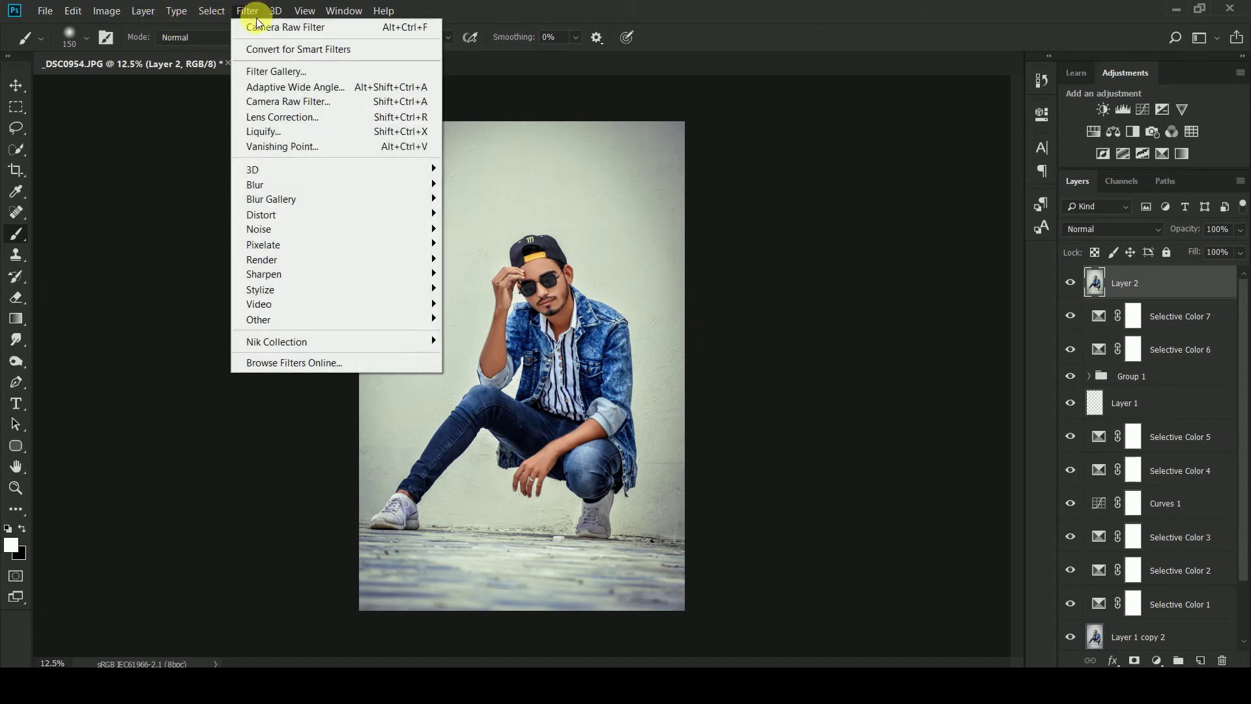
{"action": "left_click", "coordinate": [275, 108]}
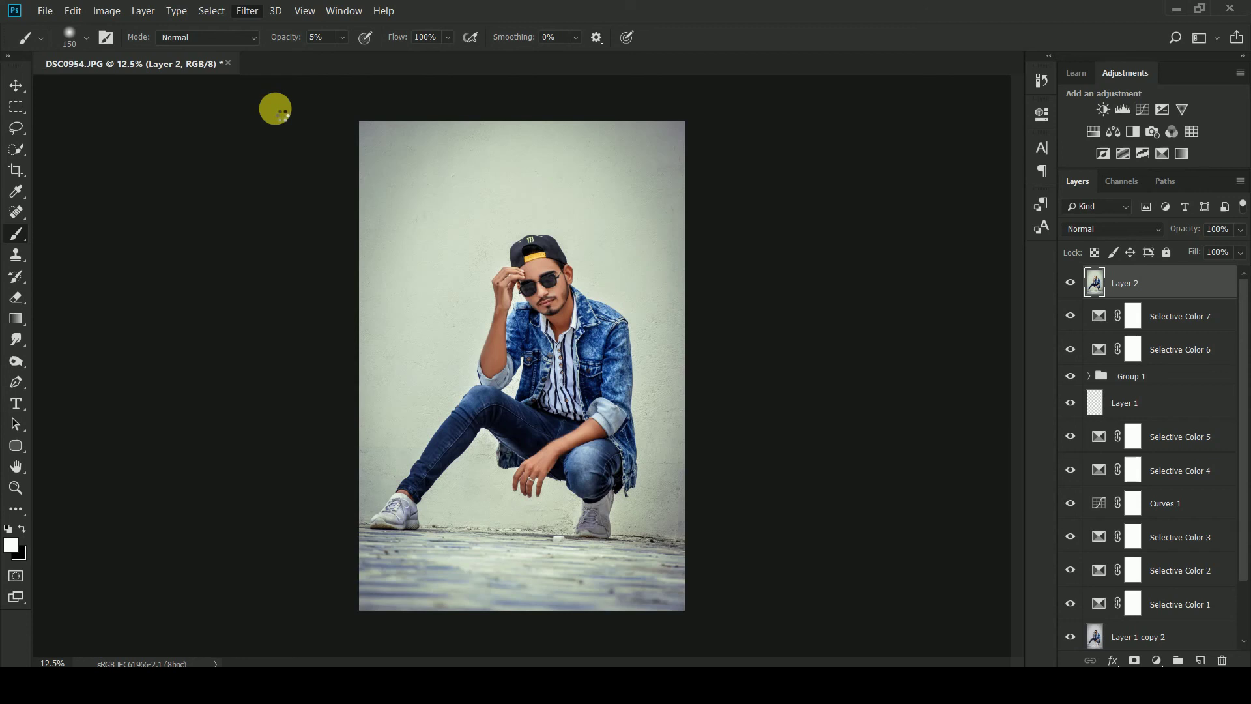
{"action": "key", "text": "ctrl+shift+a"}
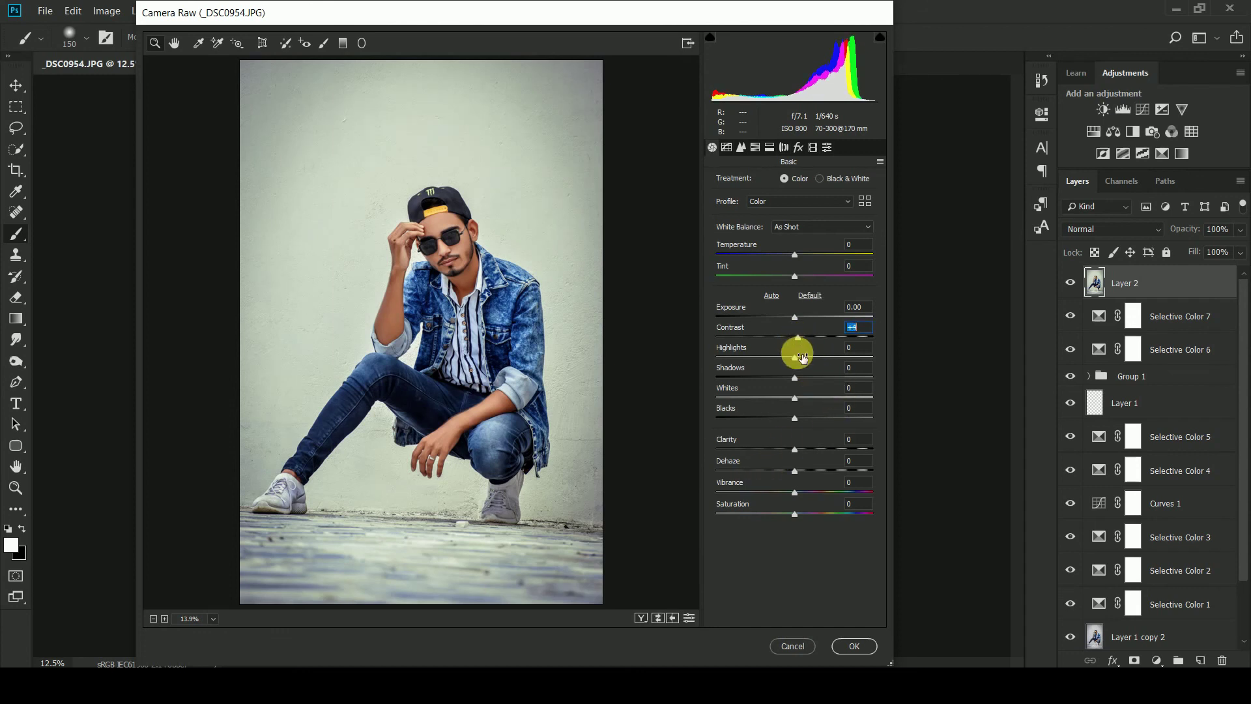
{"action": "mouse_move", "coordinate": [796, 358]}
{"action": "left_mouse_down"}
{"action": "mouse_move", "coordinate": [784, 358]}
{"action": "mouse_move", "coordinate": [803, 363]}
{"action": "left_mouse_up"}
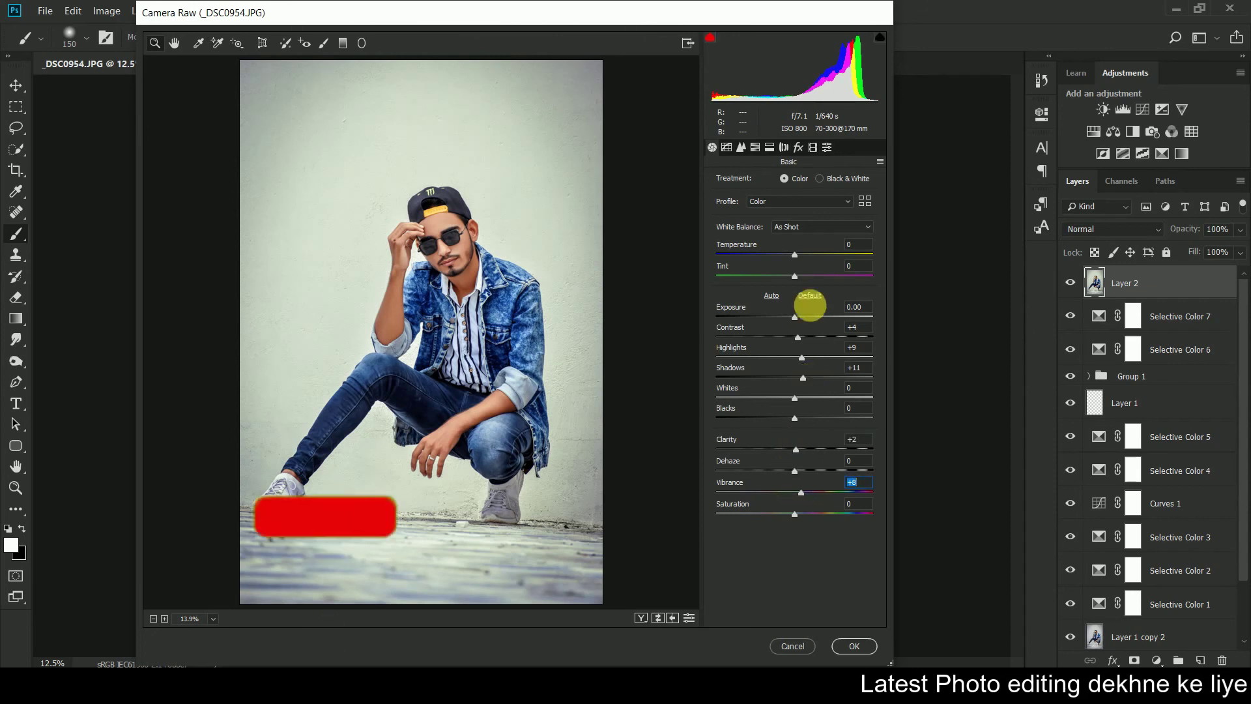
{"action": "left_click_drag", "start_coordinate": [793, 255], "coordinate": [800, 259]}
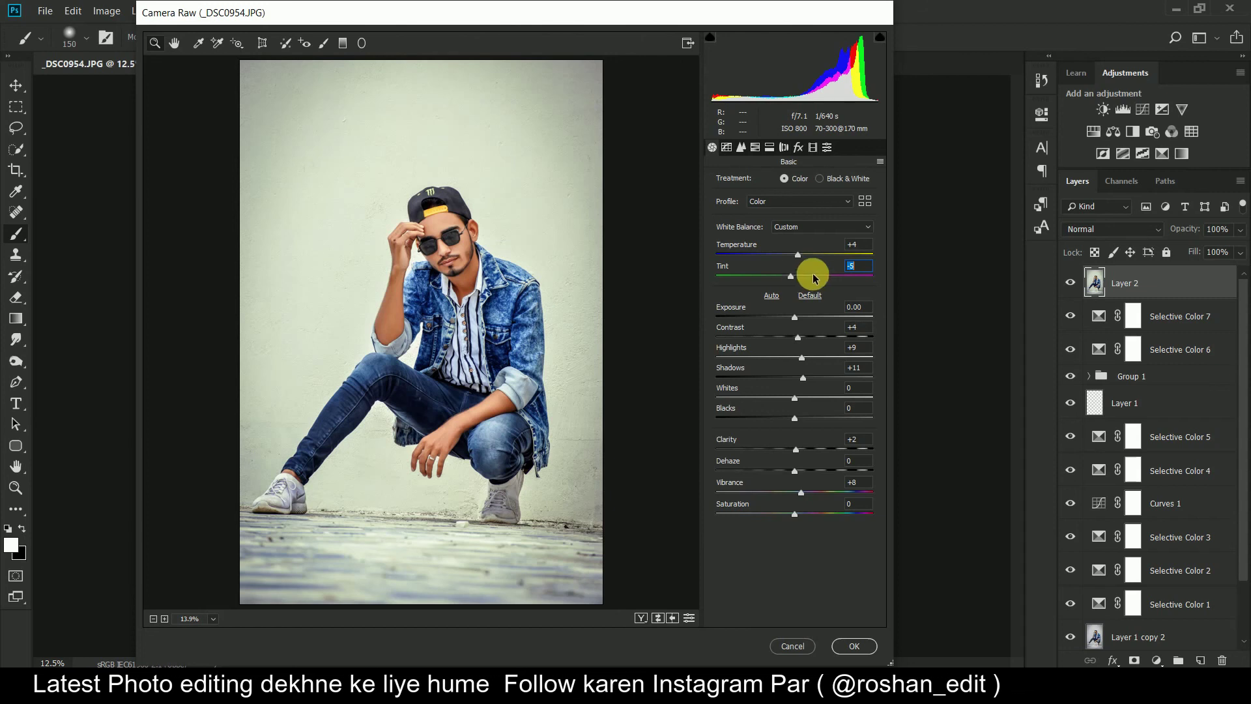
Step: Add a slight dark post-crop vignette in the Highlight Priority style and apply the Camera Raw Filter
{"action": "left_click", "coordinate": [799, 147]}
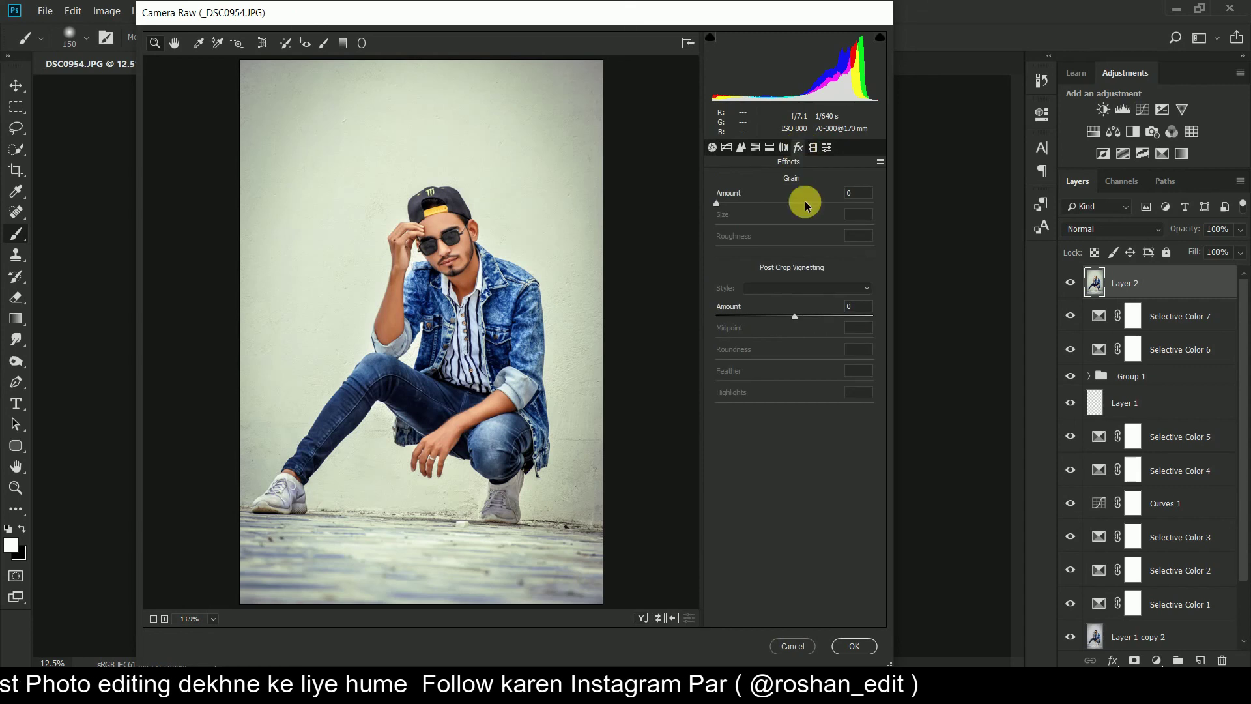
{"action": "left_click_drag", "start_coordinate": [793, 315], "coordinate": [785, 322]}
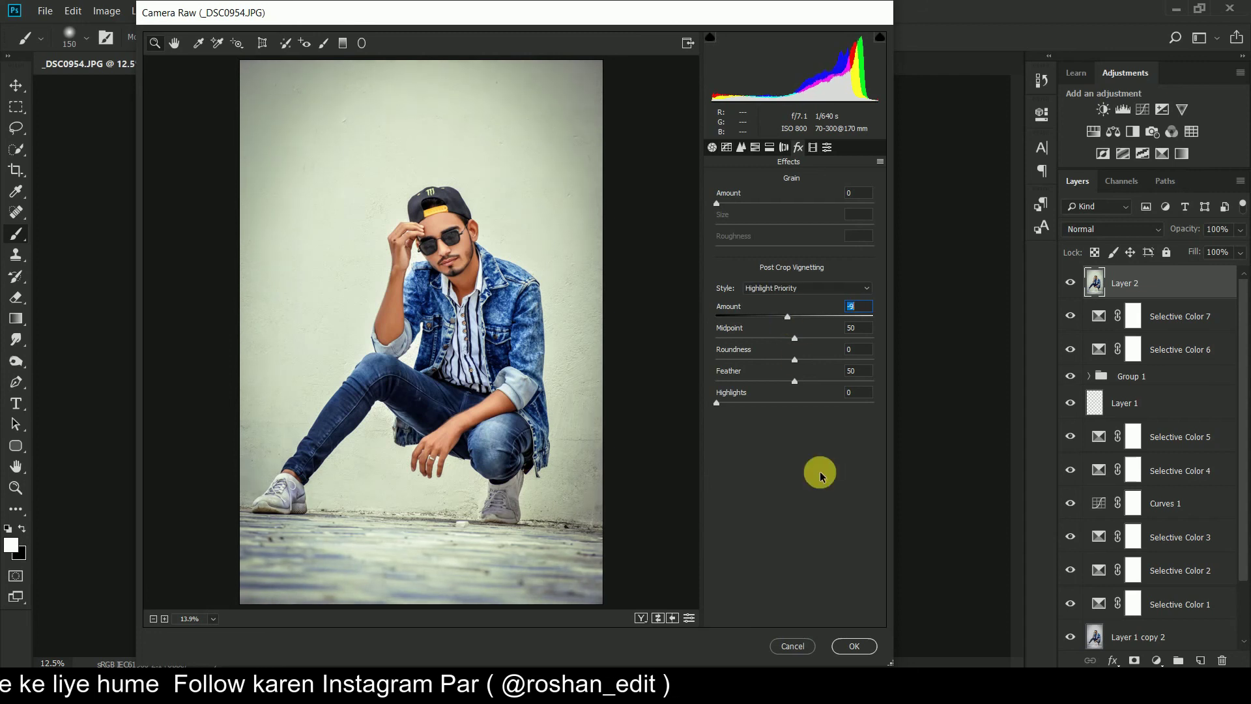
{"action": "left_click", "coordinate": [856, 646]}
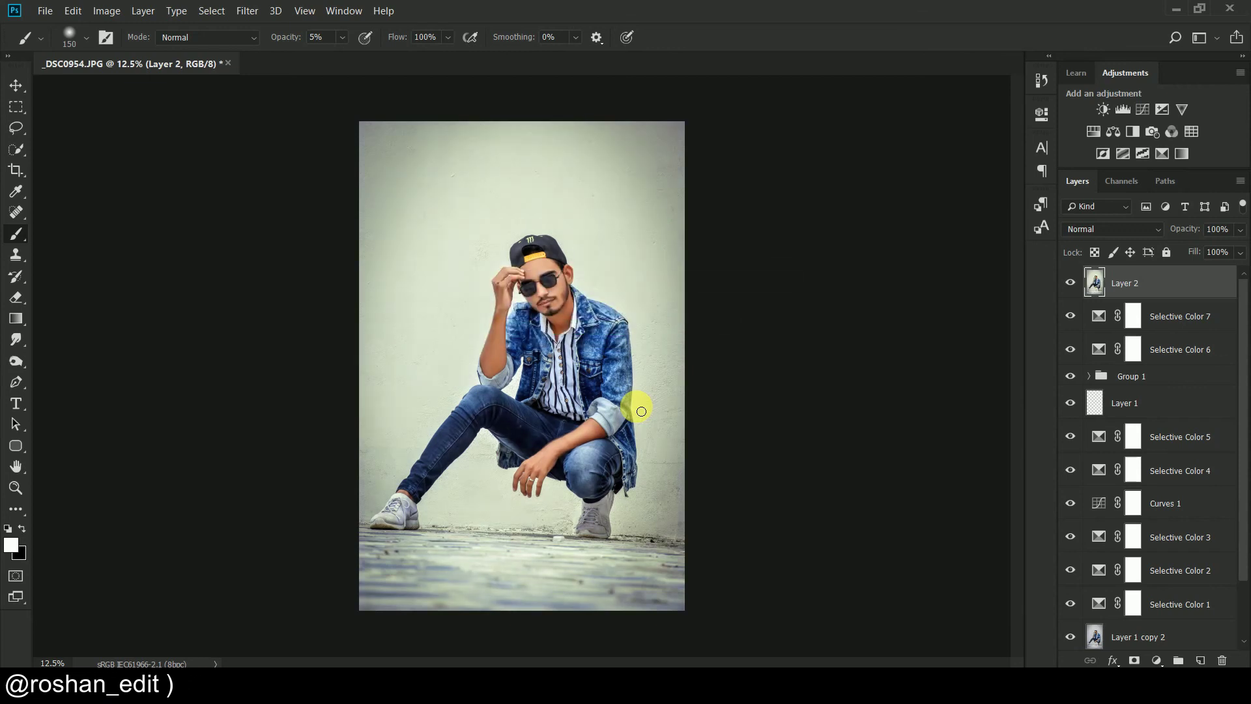
Step: Examine the retouched portrait up close from the cap down to the shoes, and as a whole
{"action": "key", "text": "ctrl+plus"}
{"action": "key", "text": "ctrl+plus"}
{"action": "key", "text": "ctrl+plus"}
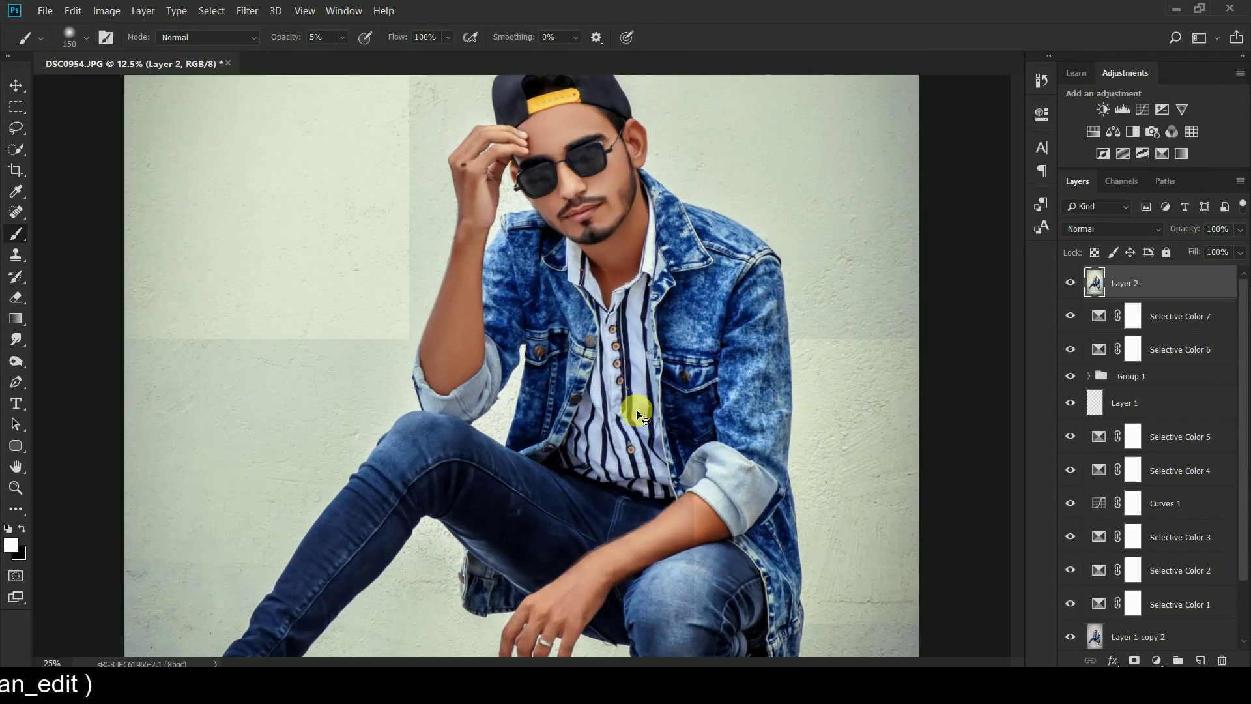
{"action": "scroll", "coordinate": [777, 450], "scroll_direction": "up", "scroll_amount": 3}
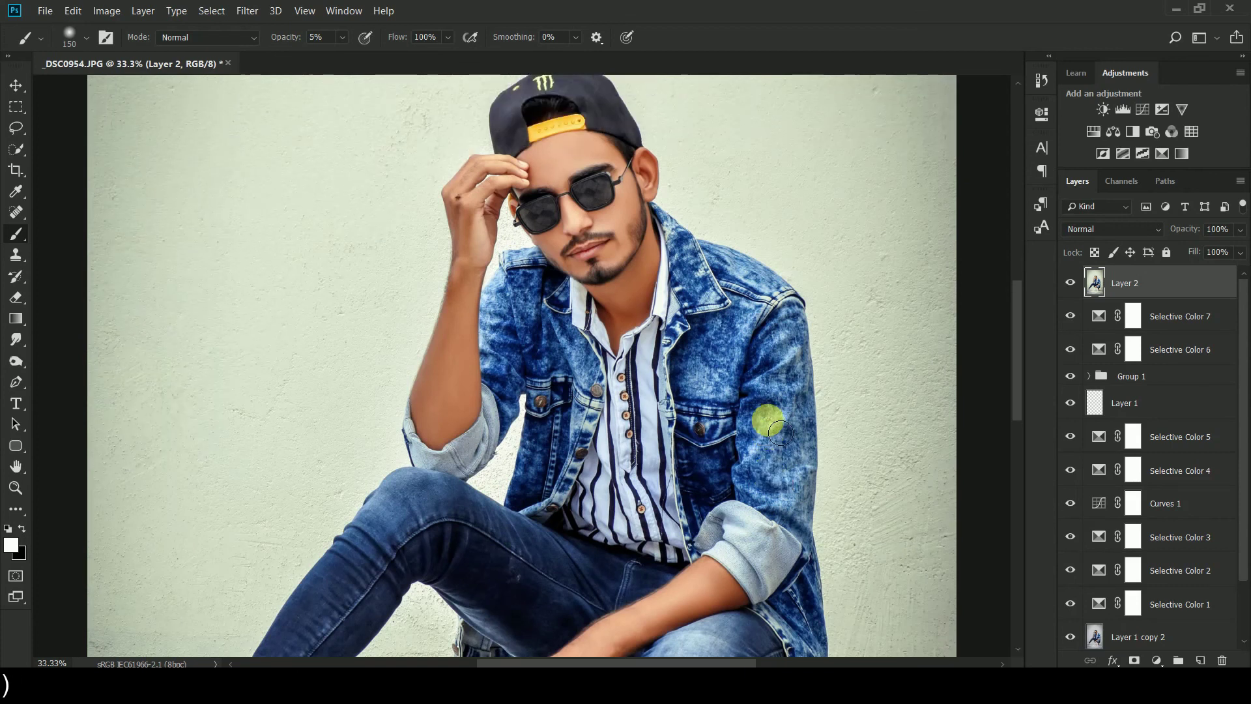
{"action": "left_click_drag", "start_coordinate": [1014, 306], "coordinate": [1022, 410]}
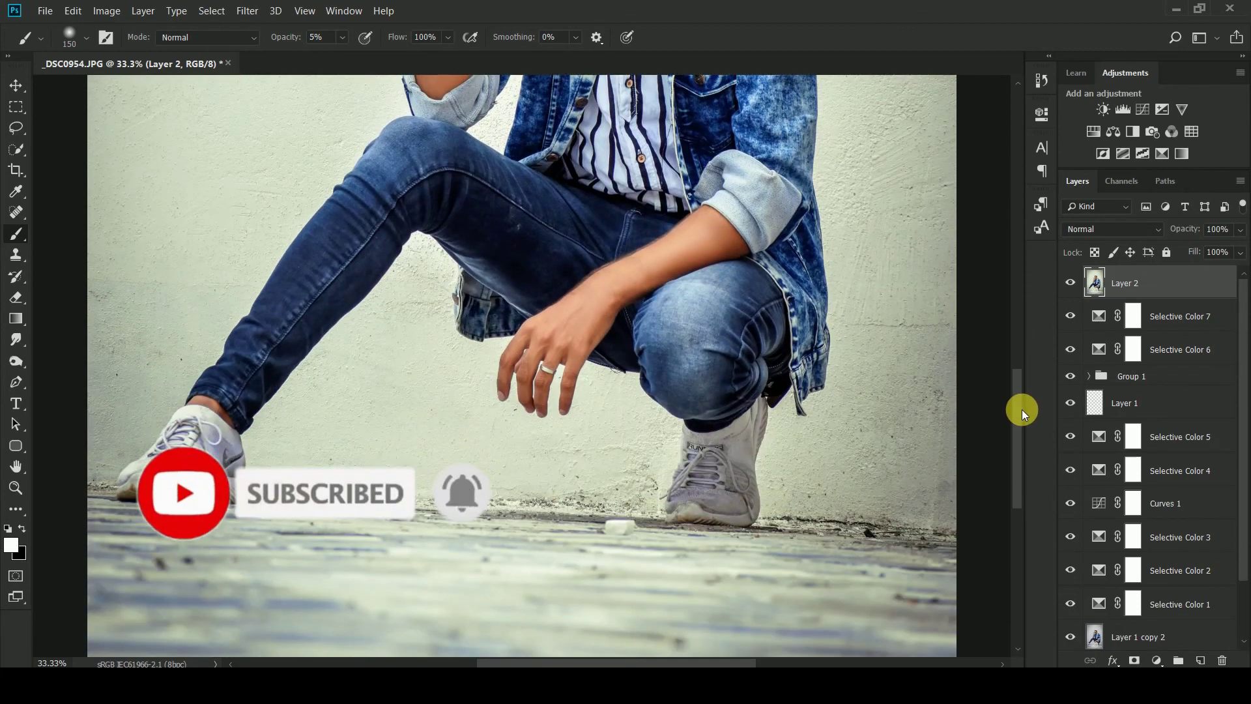
{"action": "key", "text": "ctrl+minus"}
{"action": "key", "text": "ctrl+minus"}
{"action": "key", "text": "ctrl+minus"}
{"action": "key", "text": "ctrl+plus"}
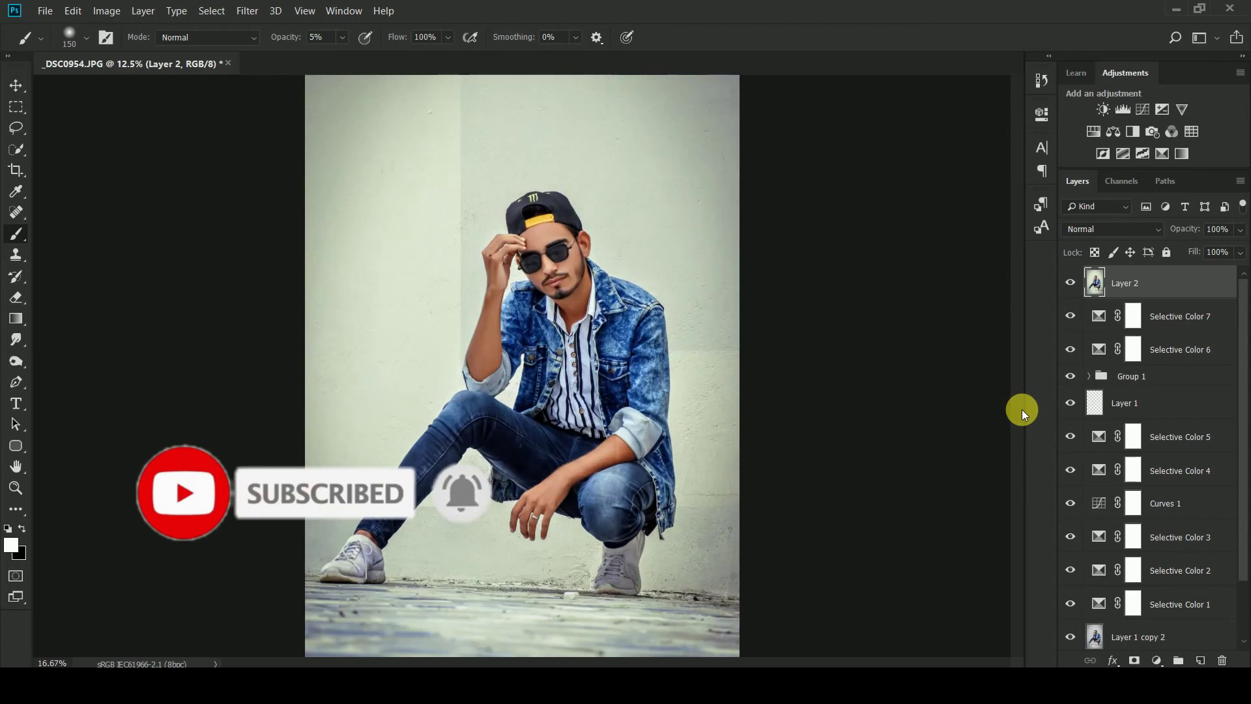
{"action": "key", "text": "ctrl+minus"}
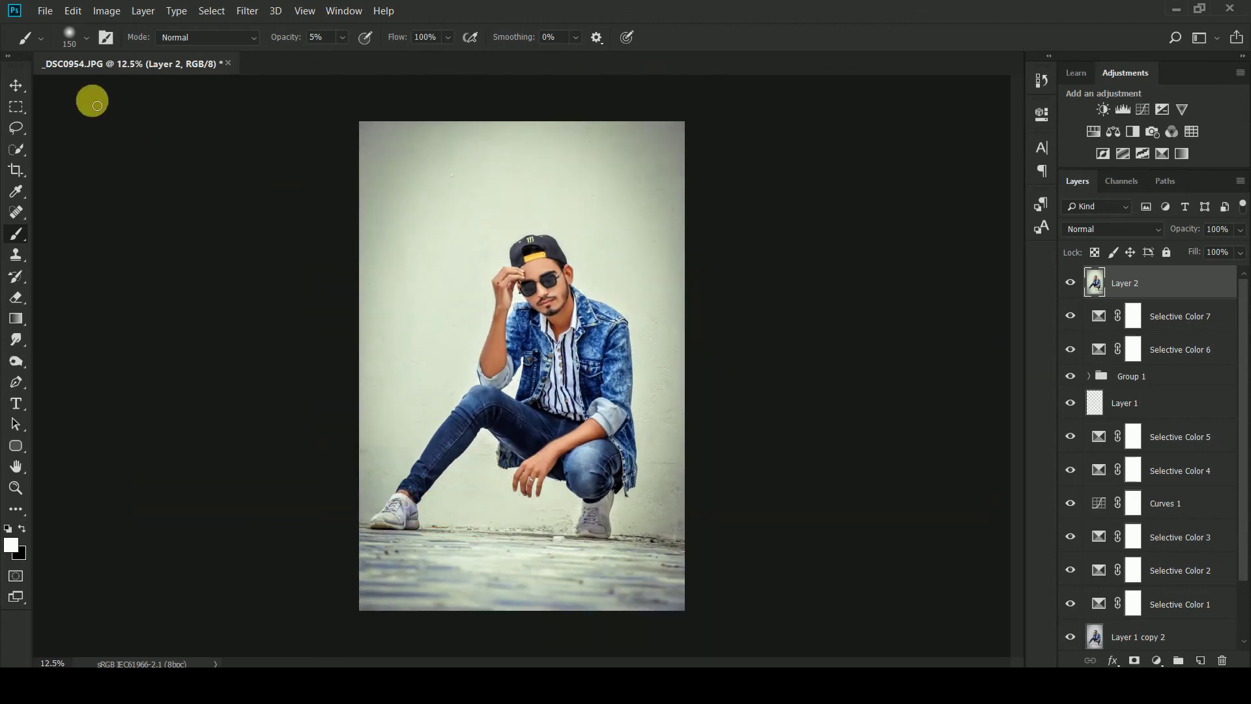